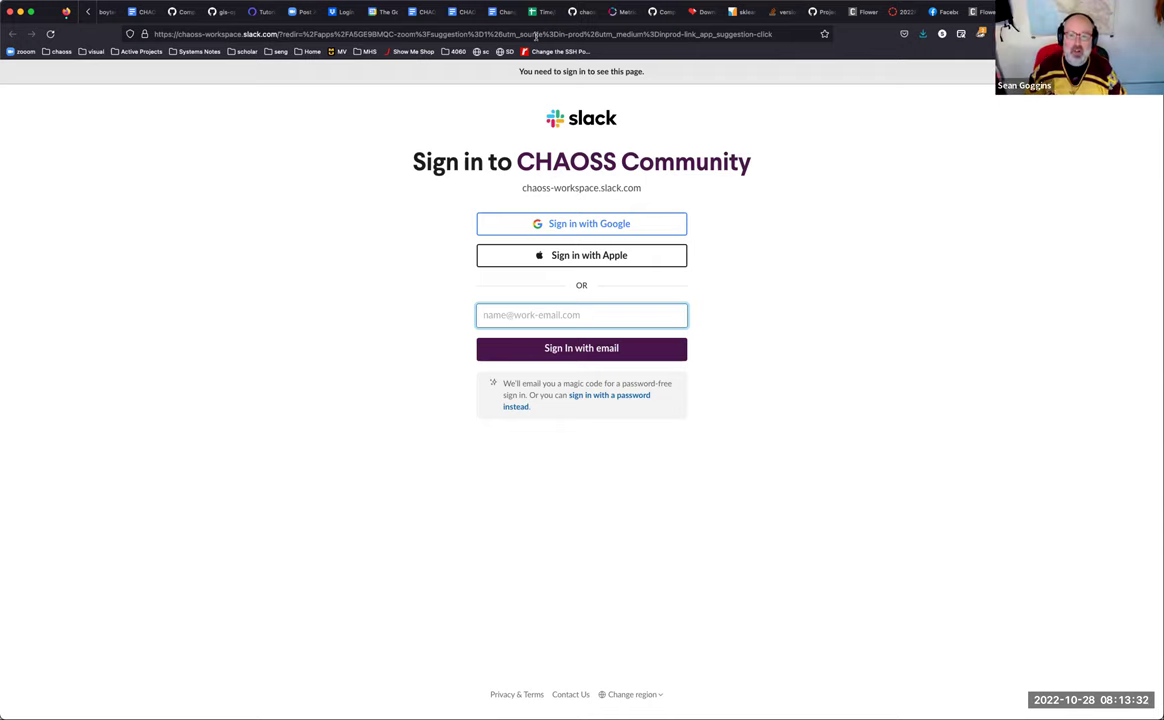
Step: Load gov.chaoss.tv in the browser and open the 18f repo group
{"action": "left_click", "coordinate": [536, 34]}
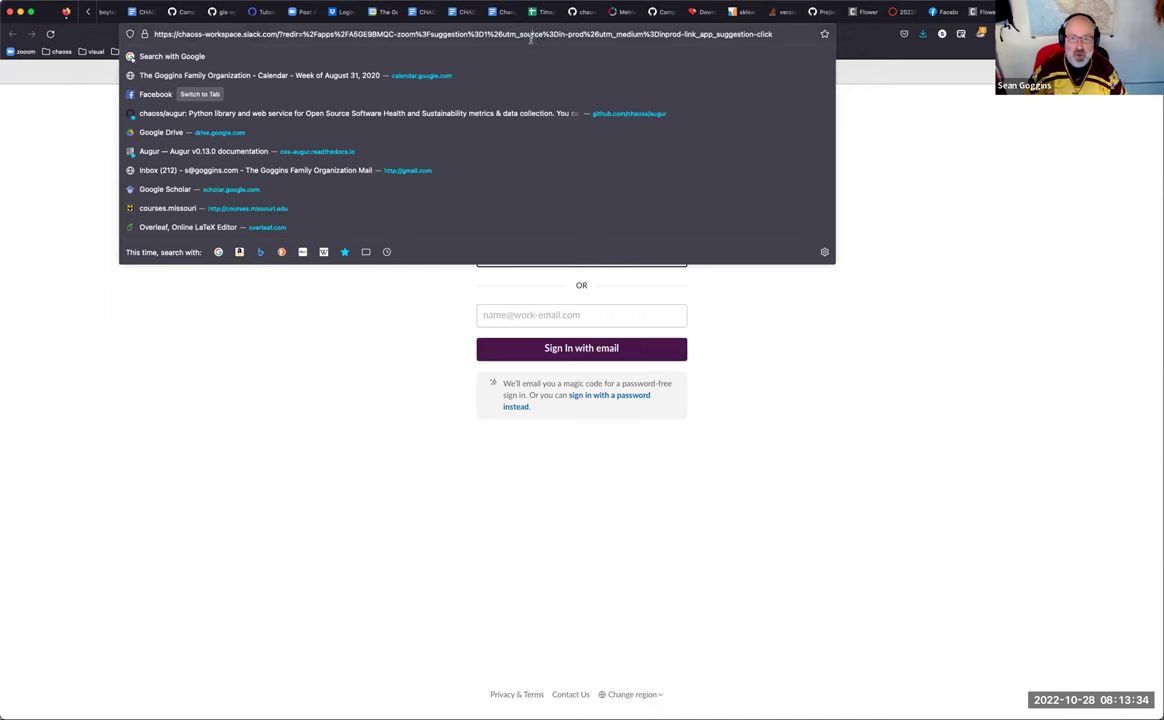
{"action": "double_click", "coordinate": [531, 34]}
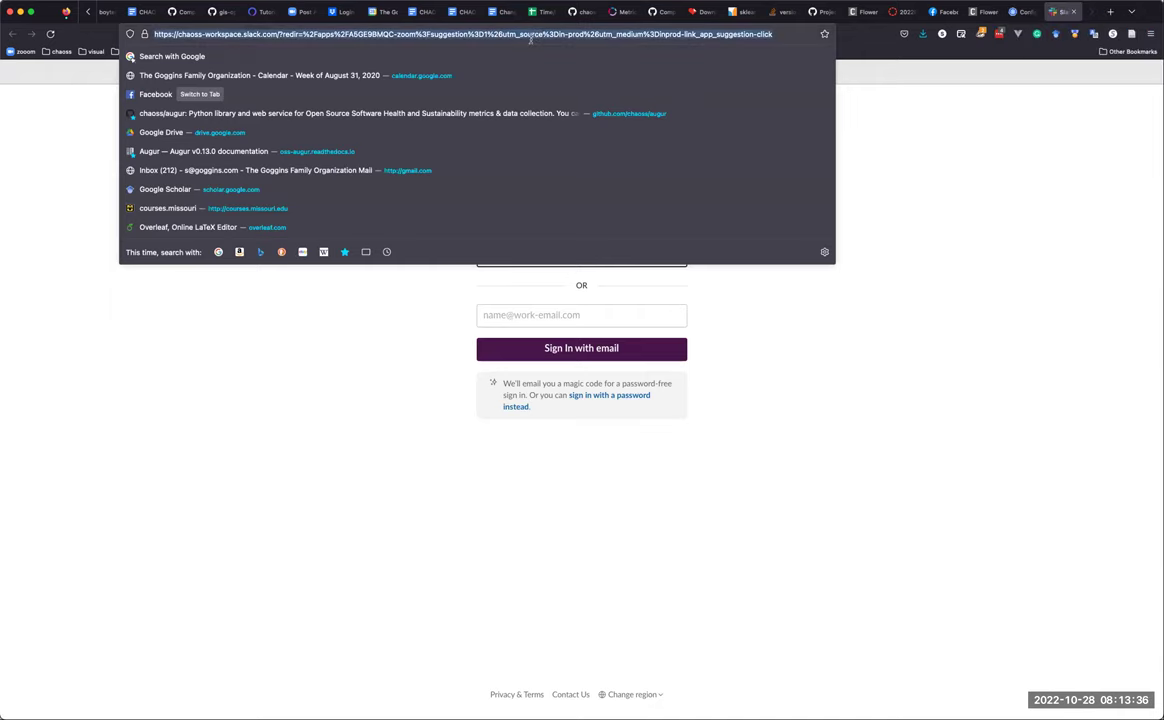
{"action": "type", "text": "gov"}
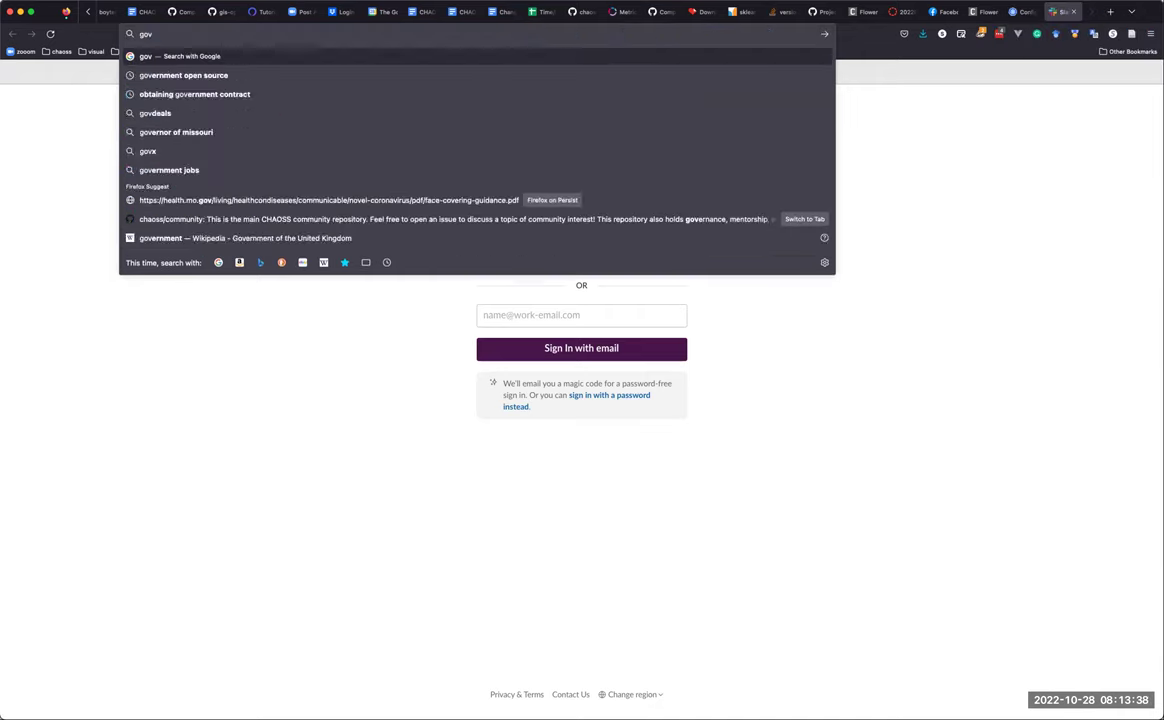
{"action": "type", "text": ".chaoss.tv"}
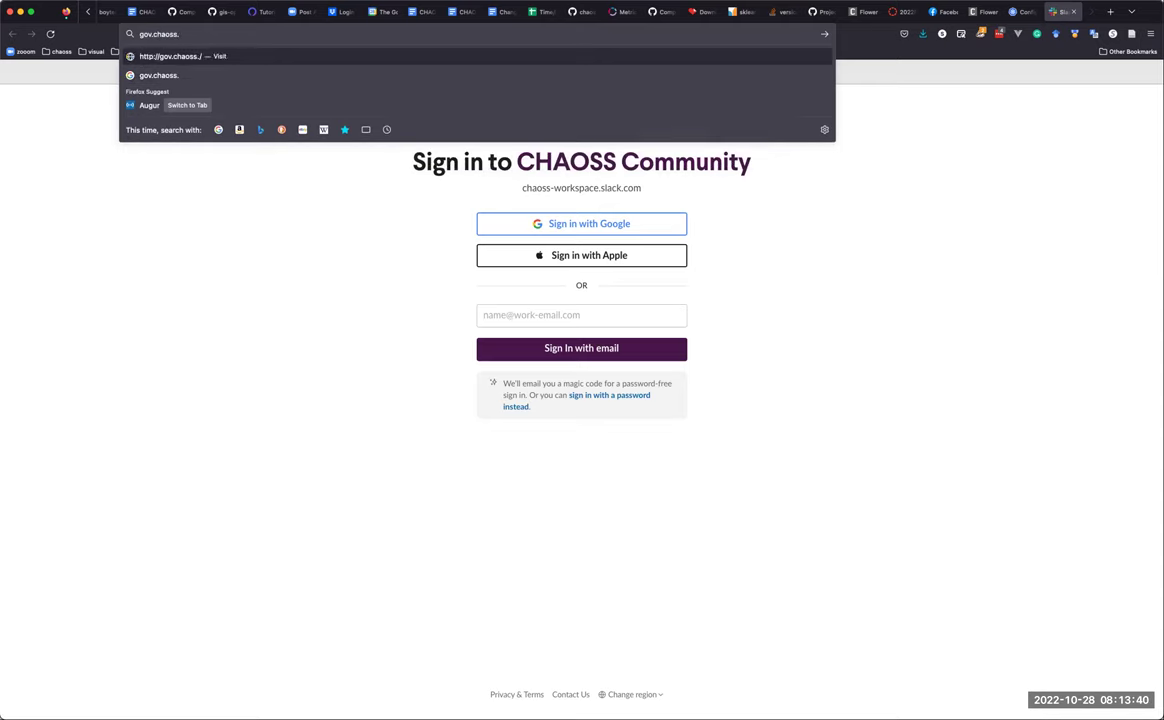
{"action": "key", "text": "Return"}
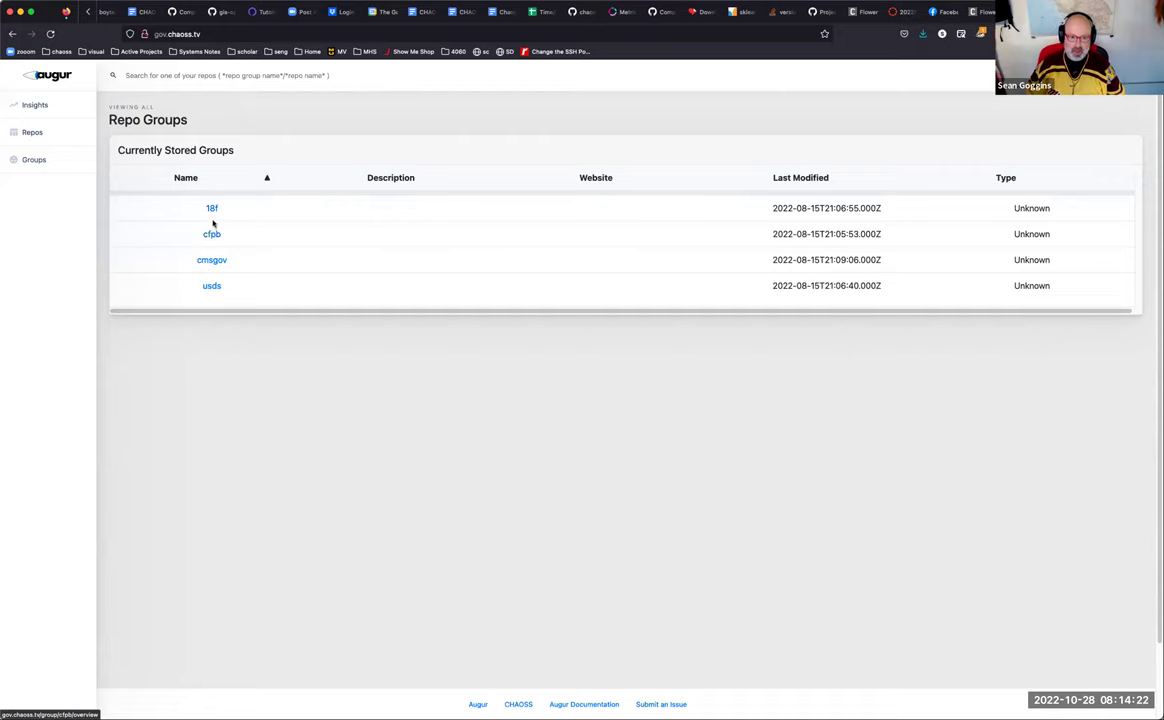
{"action": "left_click", "coordinate": [212, 209]}
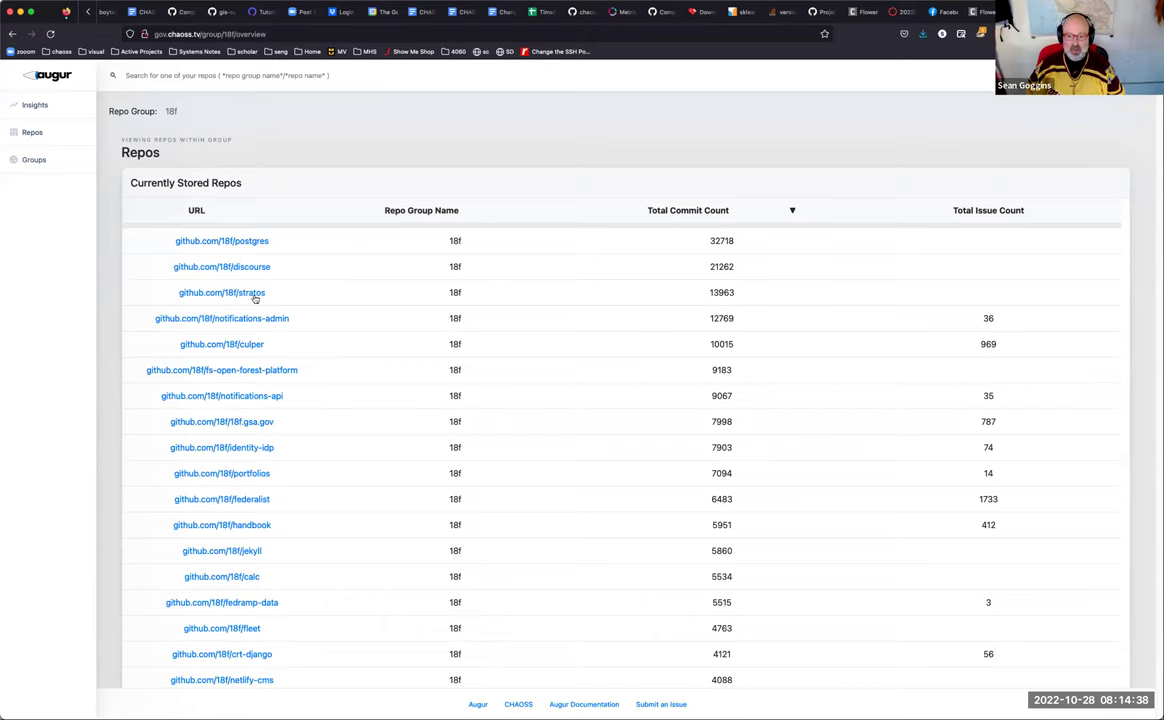
Step: Open github.com/18f/culper from the 18f group's Currently Stored Repos table
{"action": "left_click", "coordinate": [245, 346]}
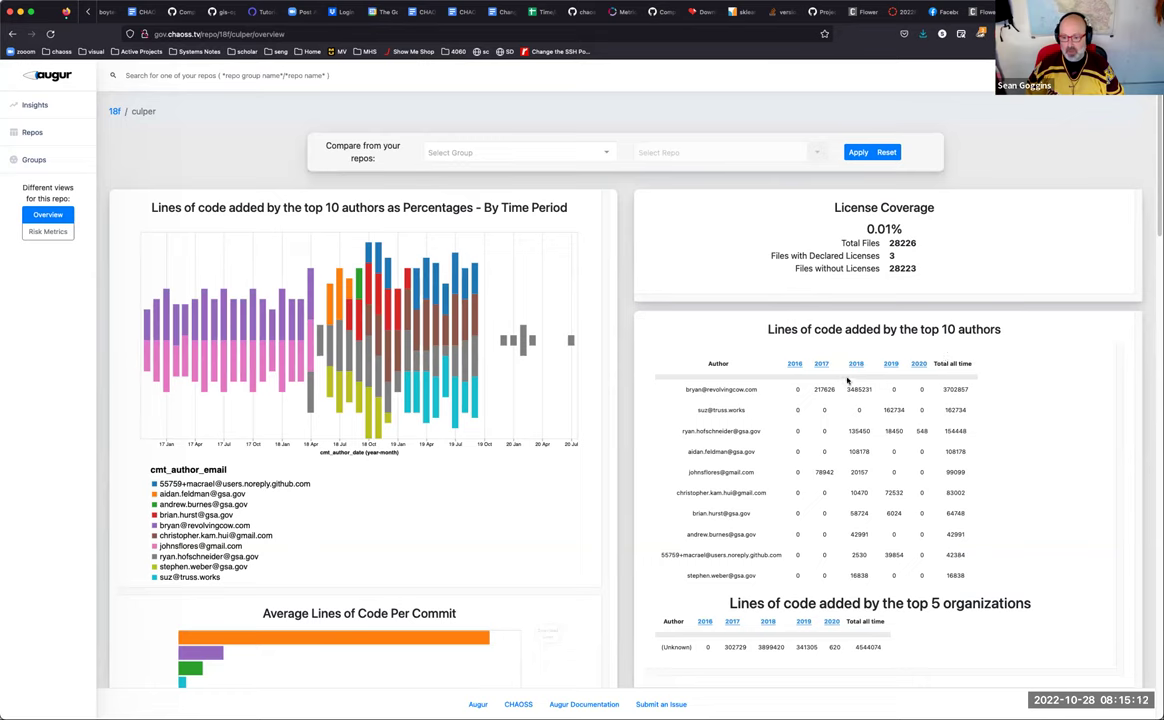
{"action": "left_click", "coordinate": [917, 365]}
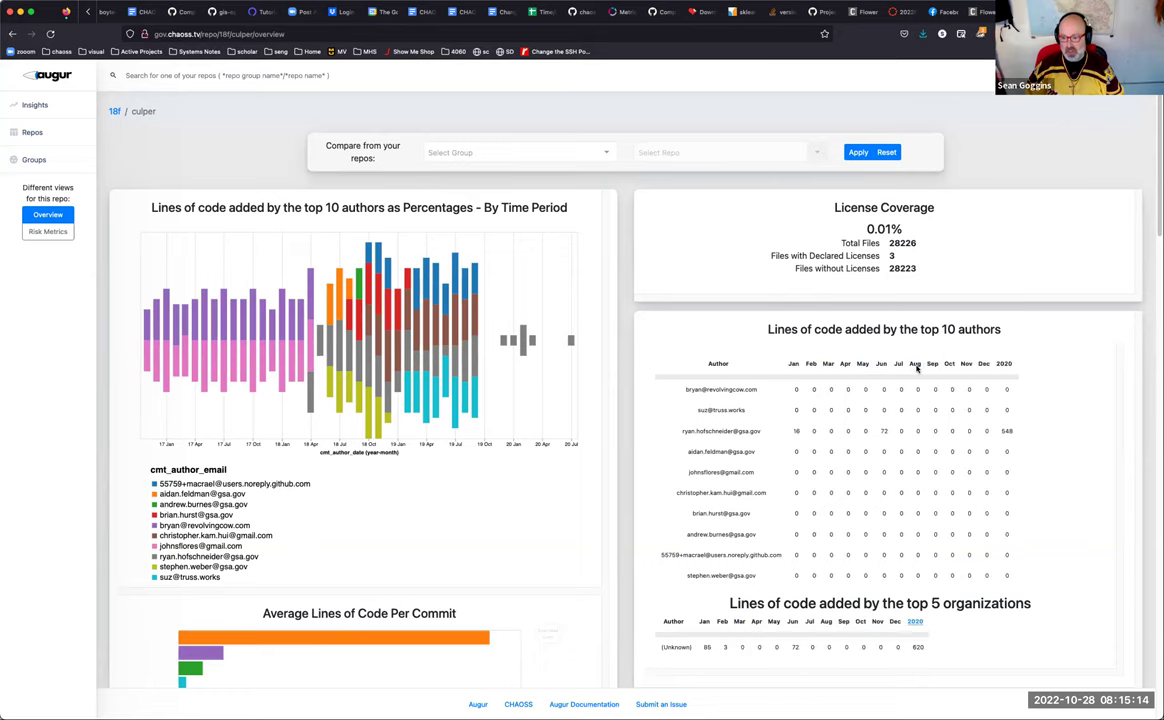
{"action": "left_click", "coordinate": [1005, 366]}
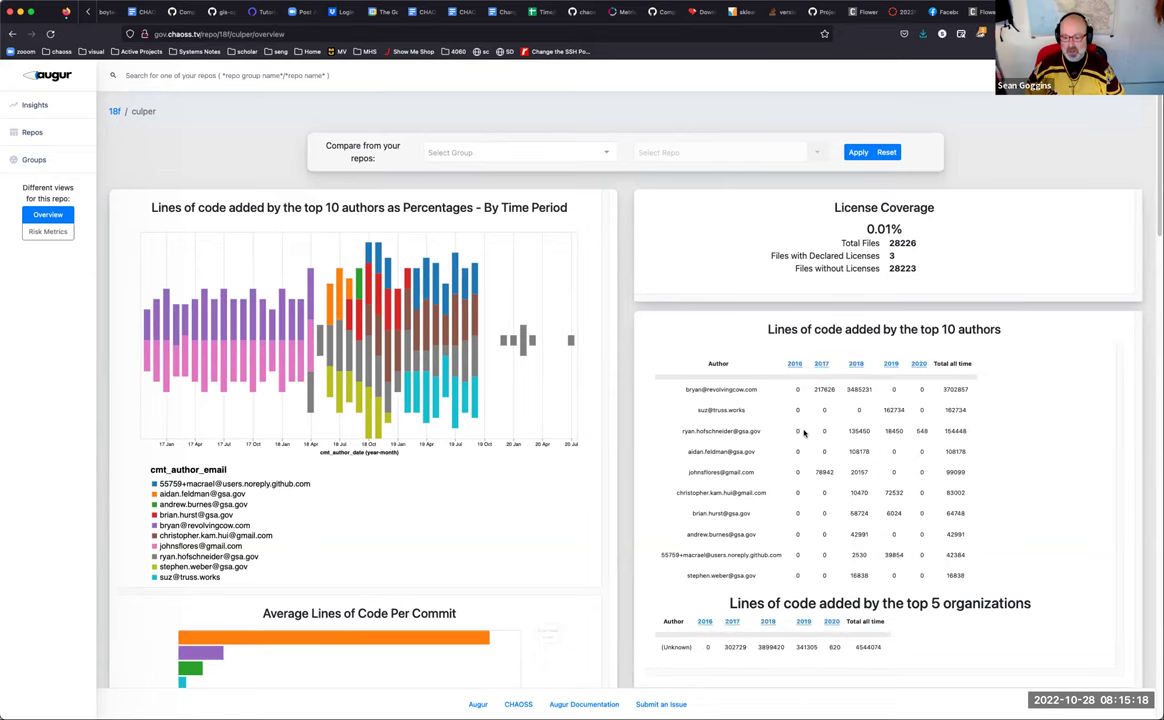
{"action": "scroll", "coordinate": [806, 429], "scroll_direction": "down", "scroll_amount": 1}
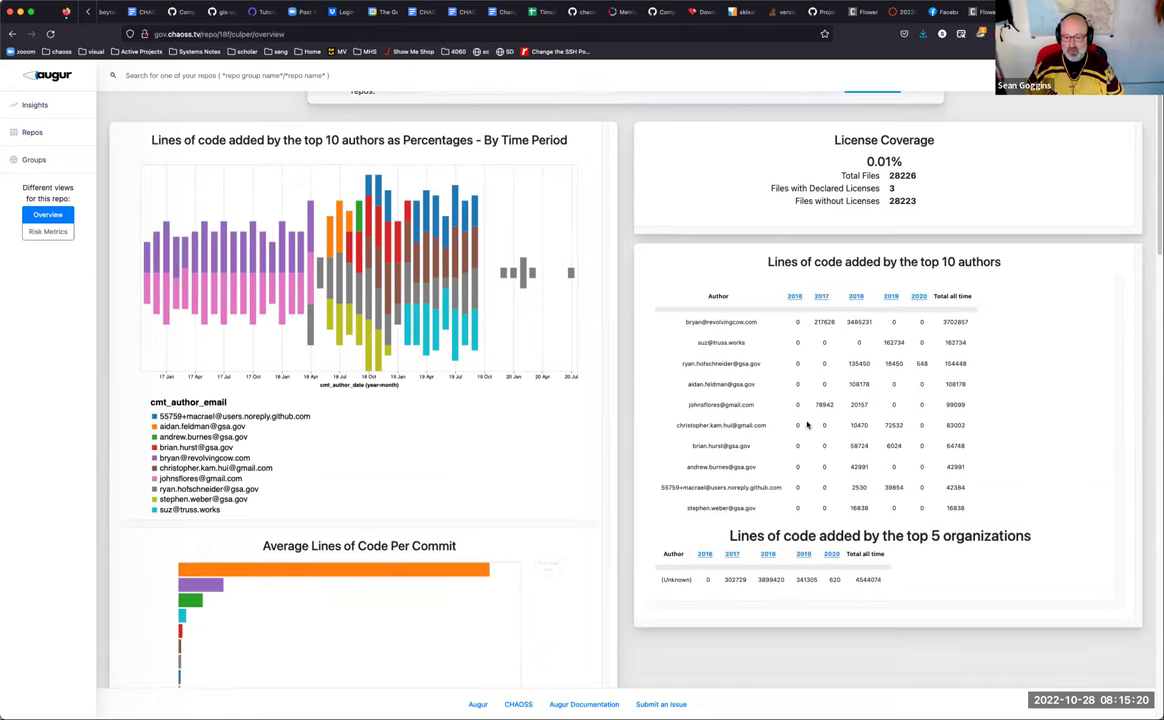
{"action": "scroll", "coordinate": [735, 389], "scroll_direction": "down", "scroll_amount": 3}
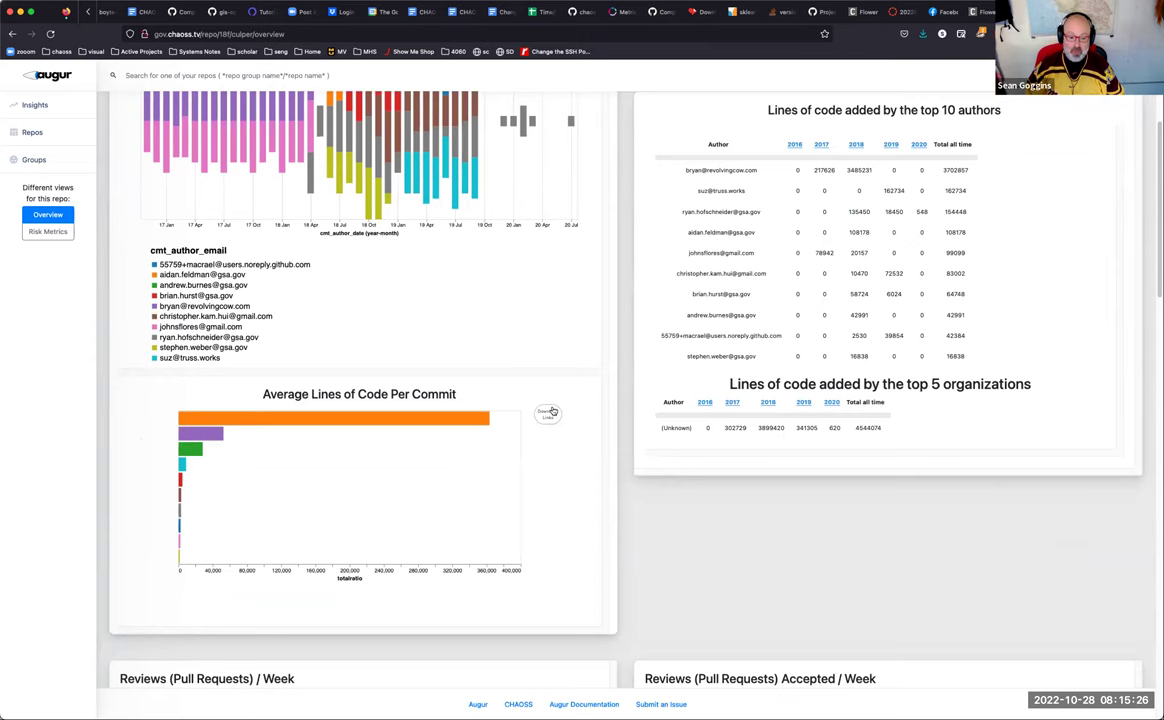
{"action": "scroll", "coordinate": [555, 406], "scroll_direction": "down", "scroll_amount": 5}
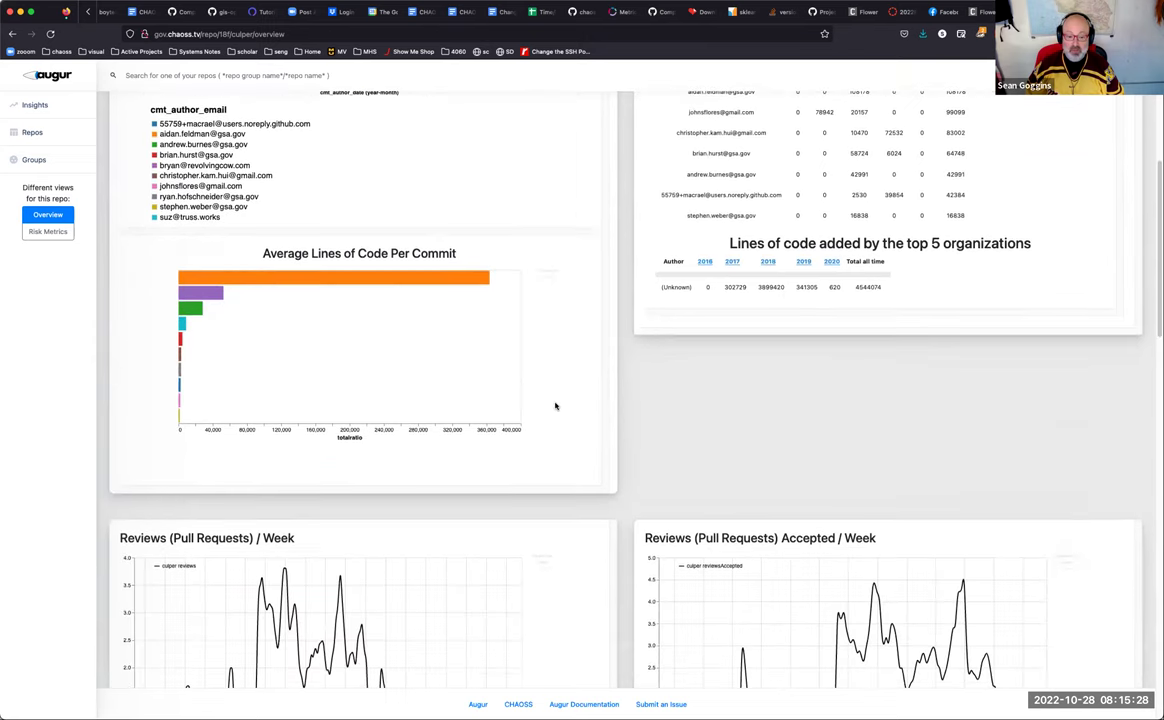
{"action": "scroll", "coordinate": [555, 406], "scroll_direction": "down", "scroll_amount": 3}
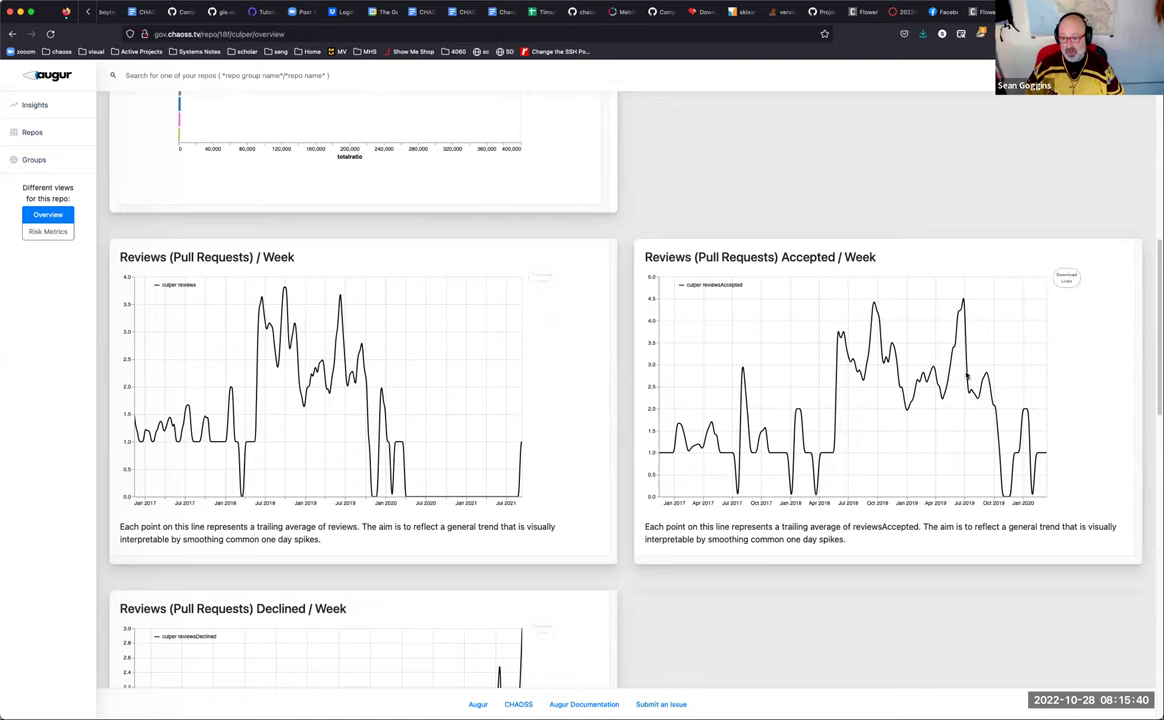
{"action": "scroll", "coordinate": [503, 422], "scroll_direction": "down", "scroll_amount": 5}
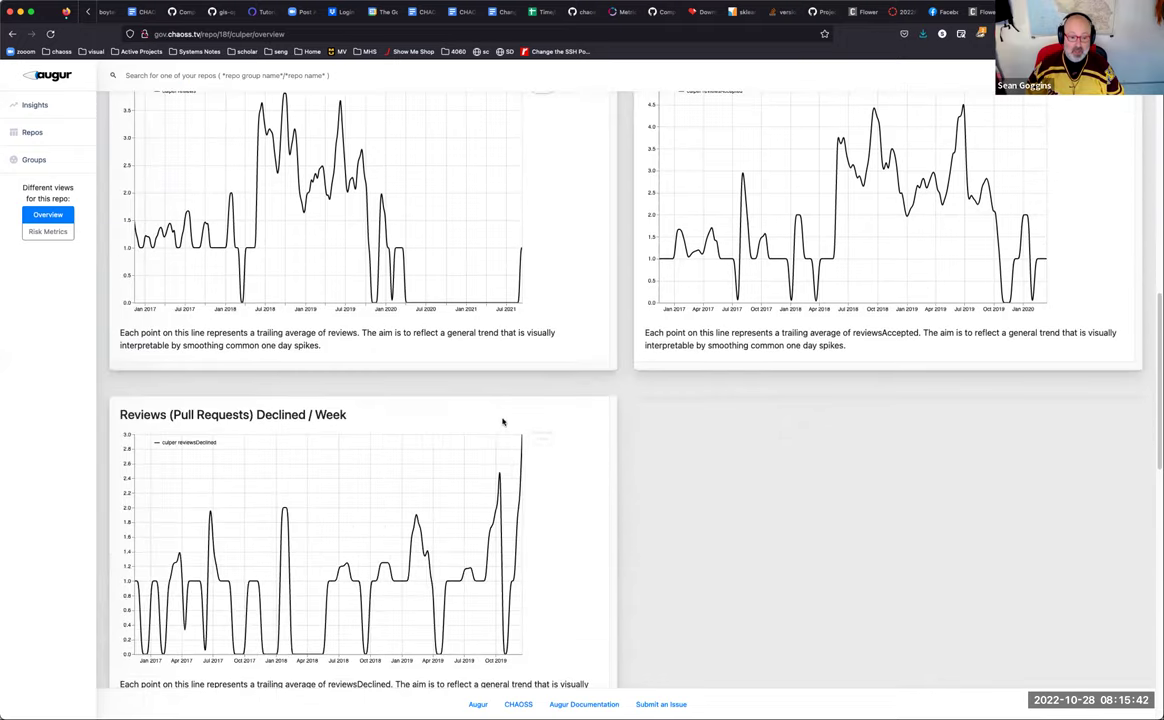
{"action": "scroll", "coordinate": [503, 422], "scroll_direction": "down", "scroll_amount": 1}
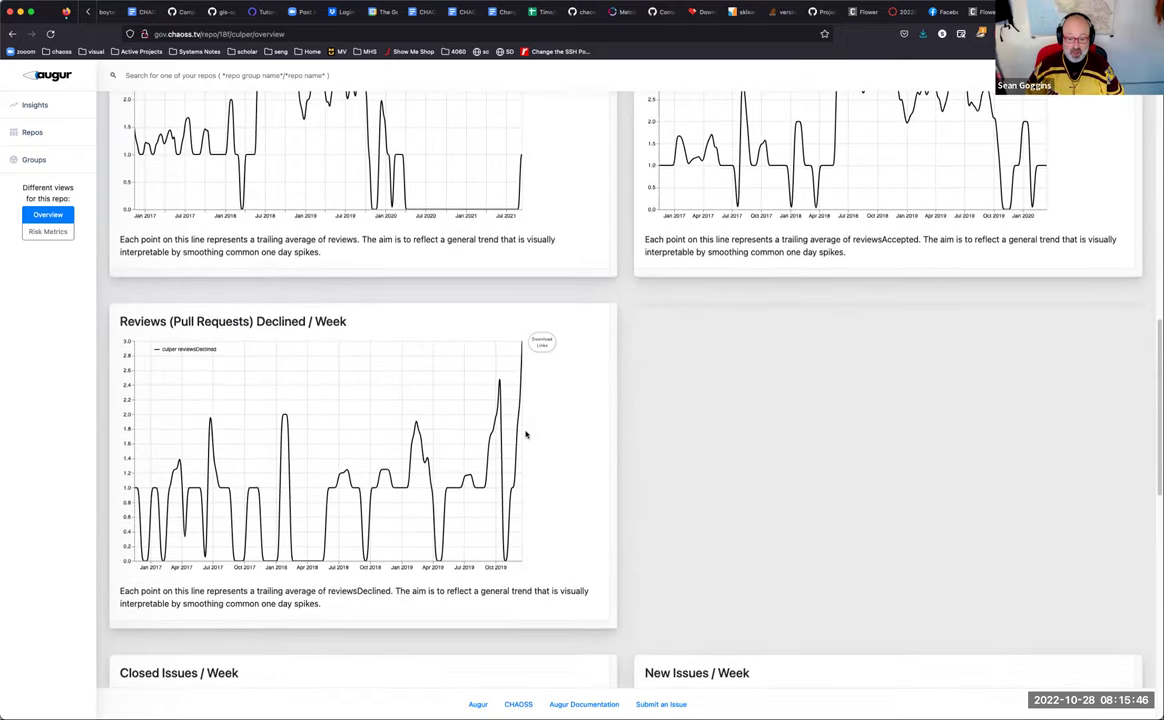
{"action": "scroll", "coordinate": [523, 434], "scroll_direction": "down", "scroll_amount": 7}
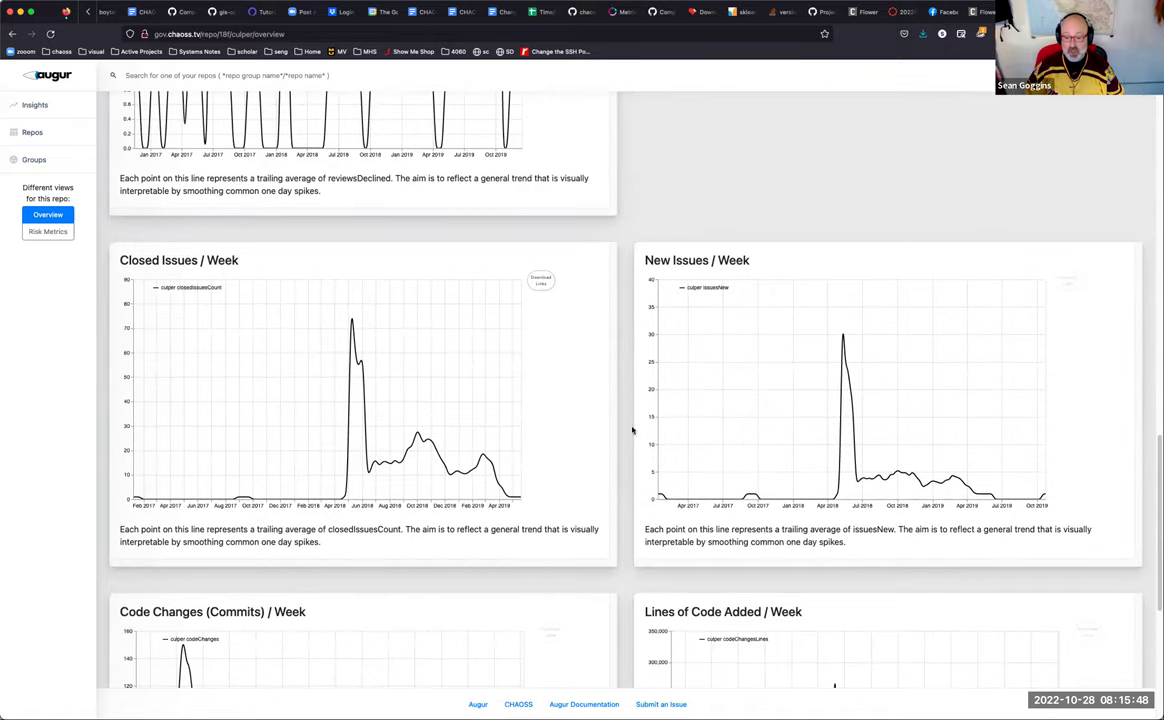
{"action": "scroll", "coordinate": [647, 420], "scroll_direction": "down", "scroll_amount": 4}
{"action": "scroll", "coordinate": [647, 425], "scroll_direction": "down", "scroll_amount": 1}
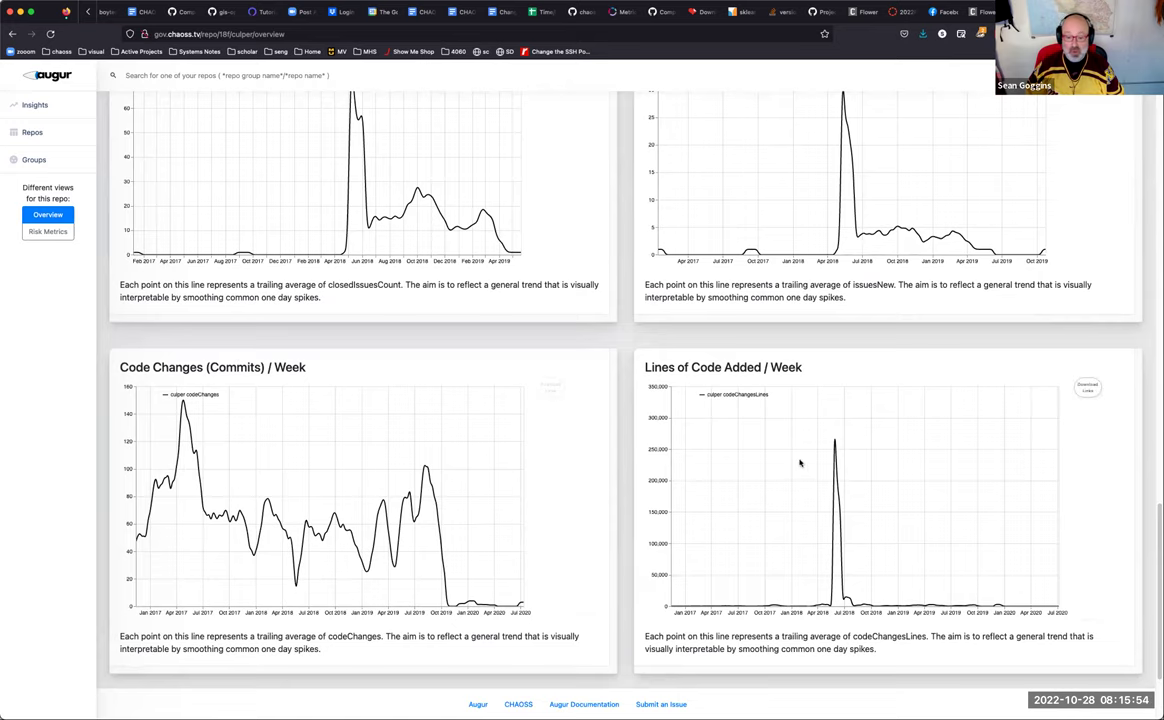
{"action": "scroll", "coordinate": [790, 455], "scroll_direction": "up", "scroll_amount": 10}
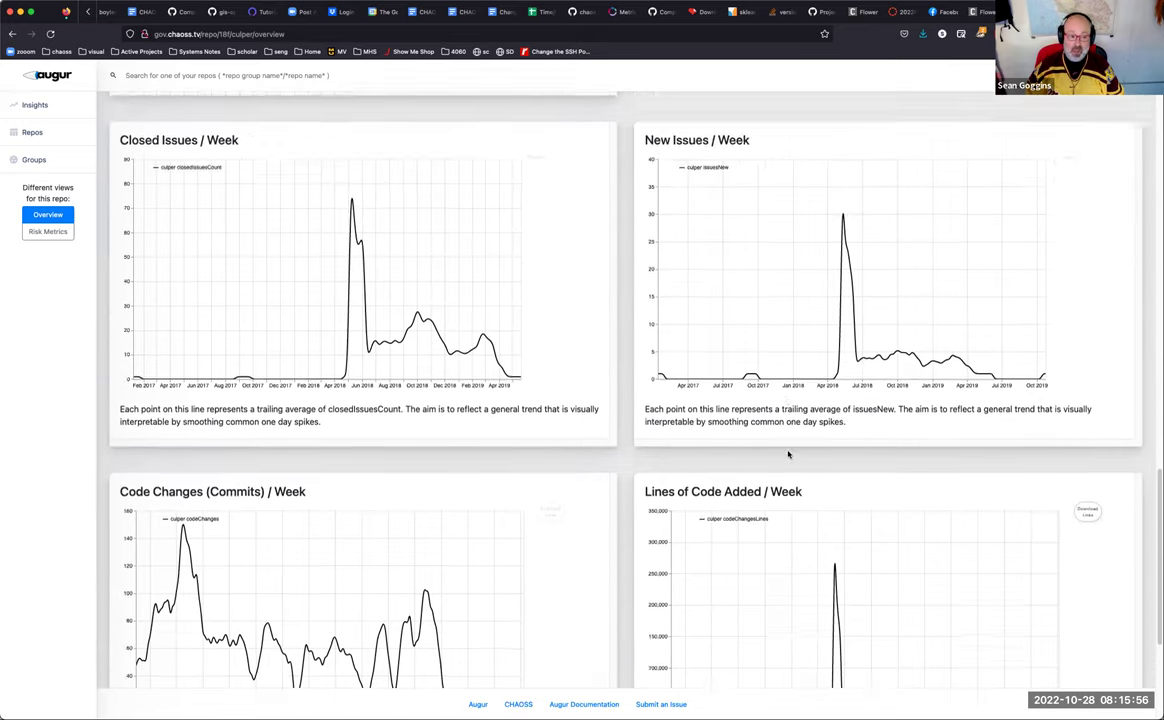
{"action": "scroll", "coordinate": [783, 457], "scroll_direction": "up", "scroll_amount": 12}
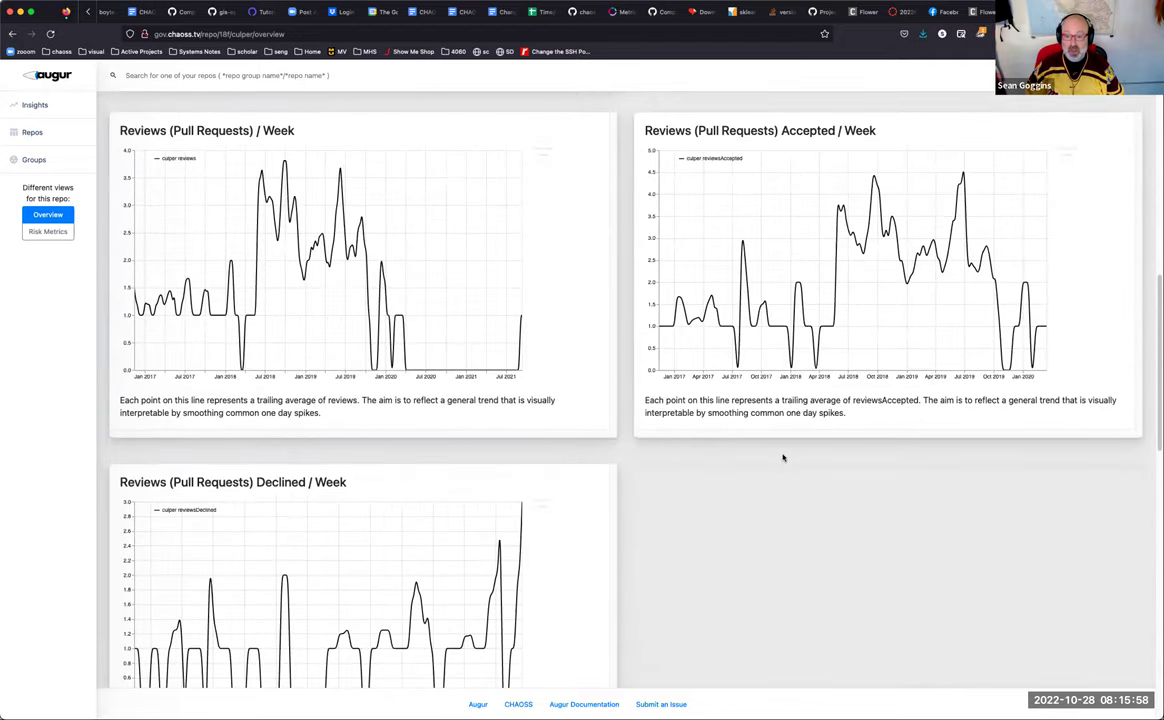
{"action": "scroll", "coordinate": [783, 457], "scroll_direction": "up", "scroll_amount": 4}
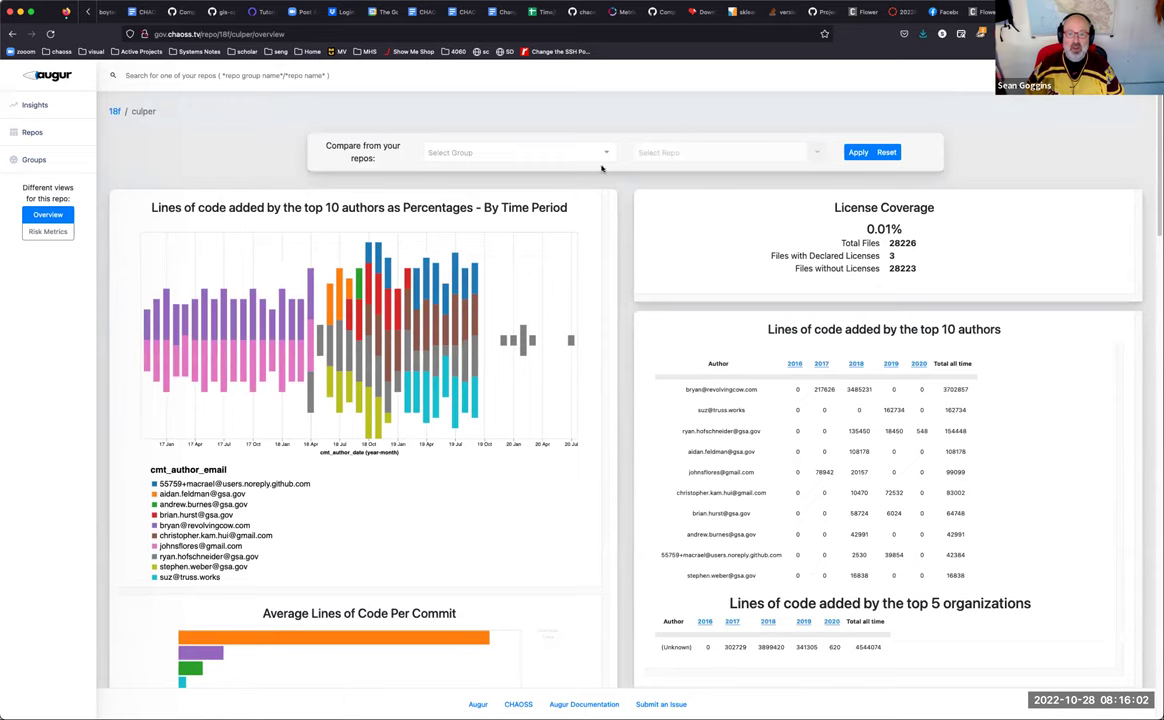
{"action": "left_click", "coordinate": [606, 154]}
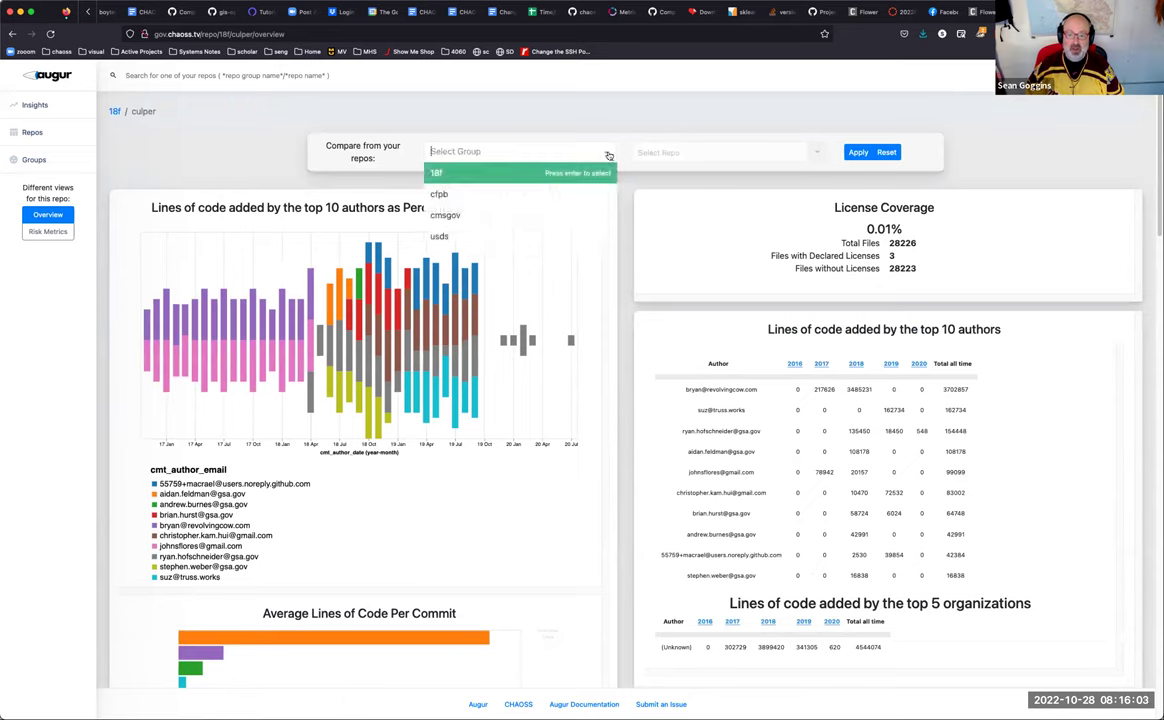
Step: Choose the 18f repo group and add culper to the comparison
{"action": "left_click", "coordinate": [502, 179]}
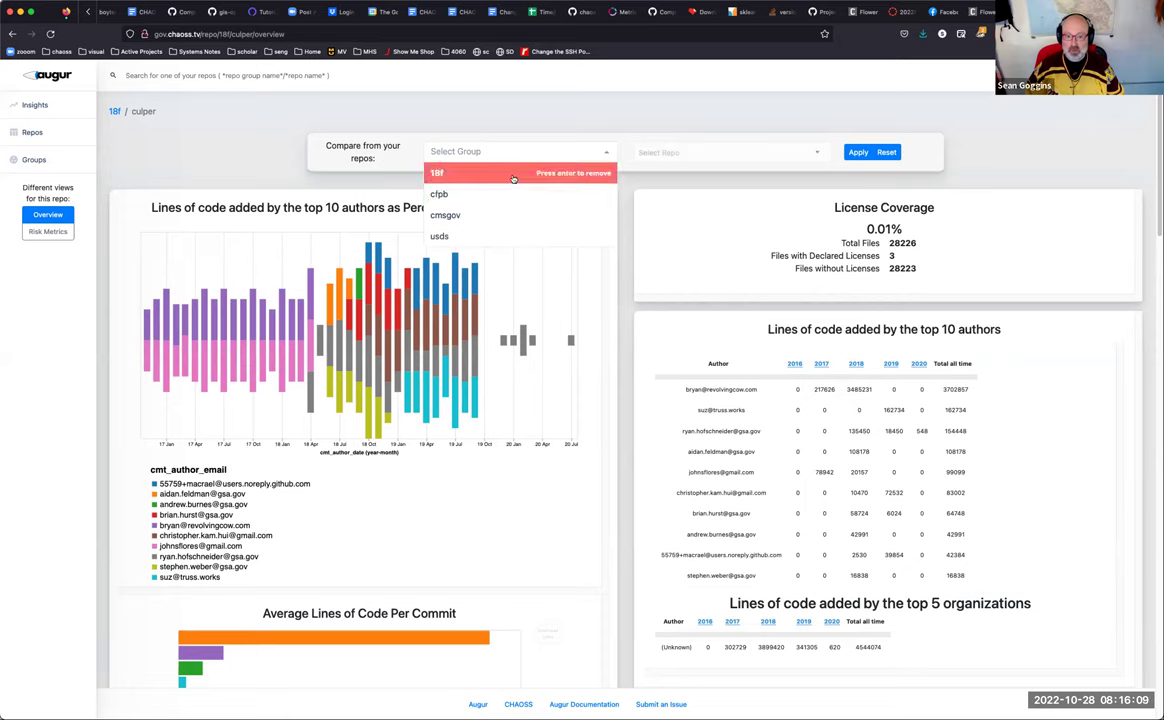
{"action": "left_click", "coordinate": [738, 150]}
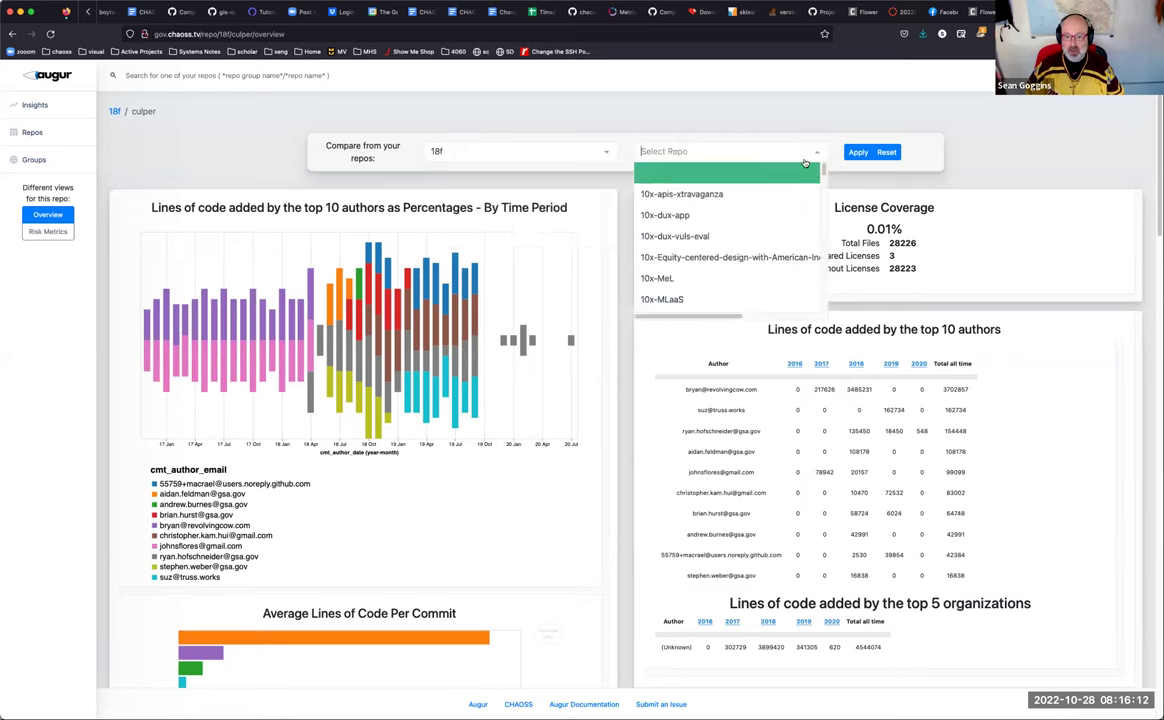
{"action": "scroll", "coordinate": [719, 240], "scroll_direction": "down", "scroll_amount": 10}
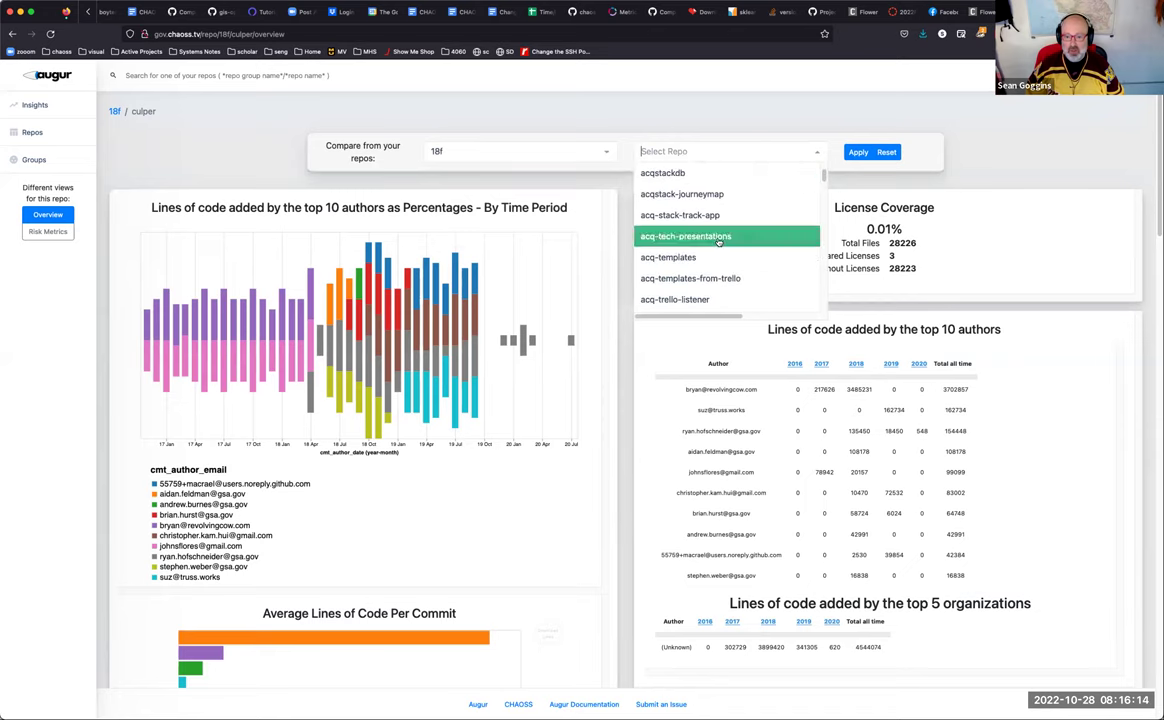
{"action": "scroll", "coordinate": [719, 242], "scroll_direction": "down", "scroll_amount": 10}
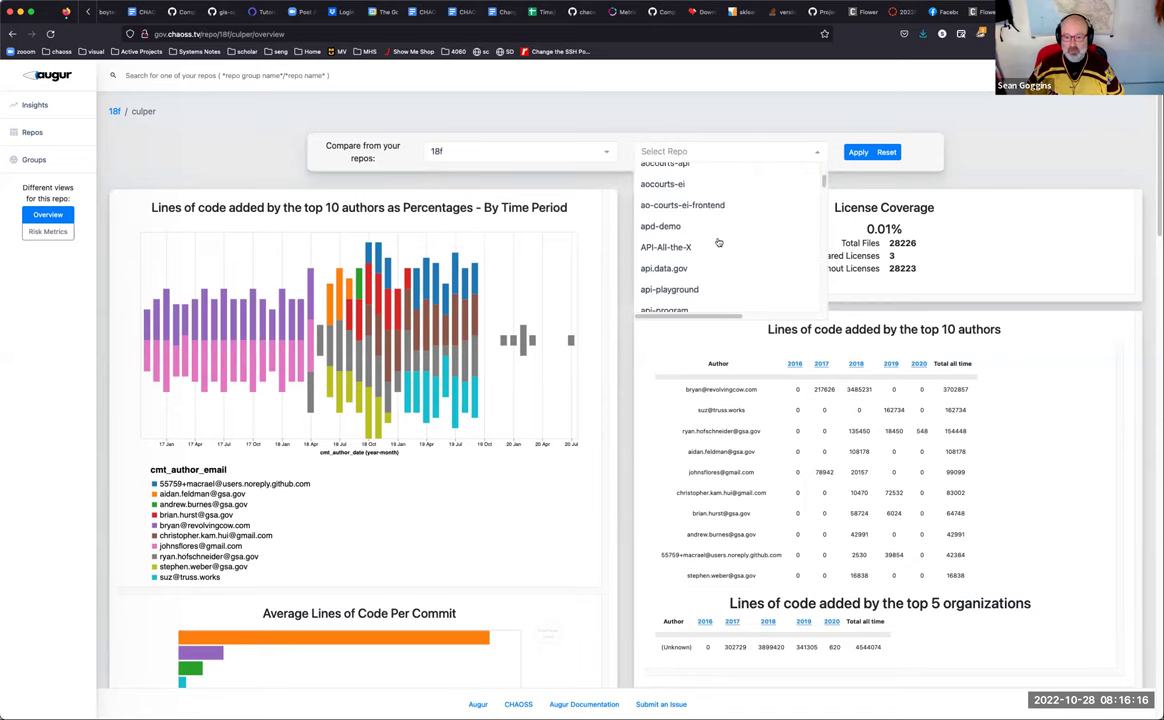
{"action": "scroll", "coordinate": [718, 243], "scroll_direction": "down", "scroll_amount": 10}
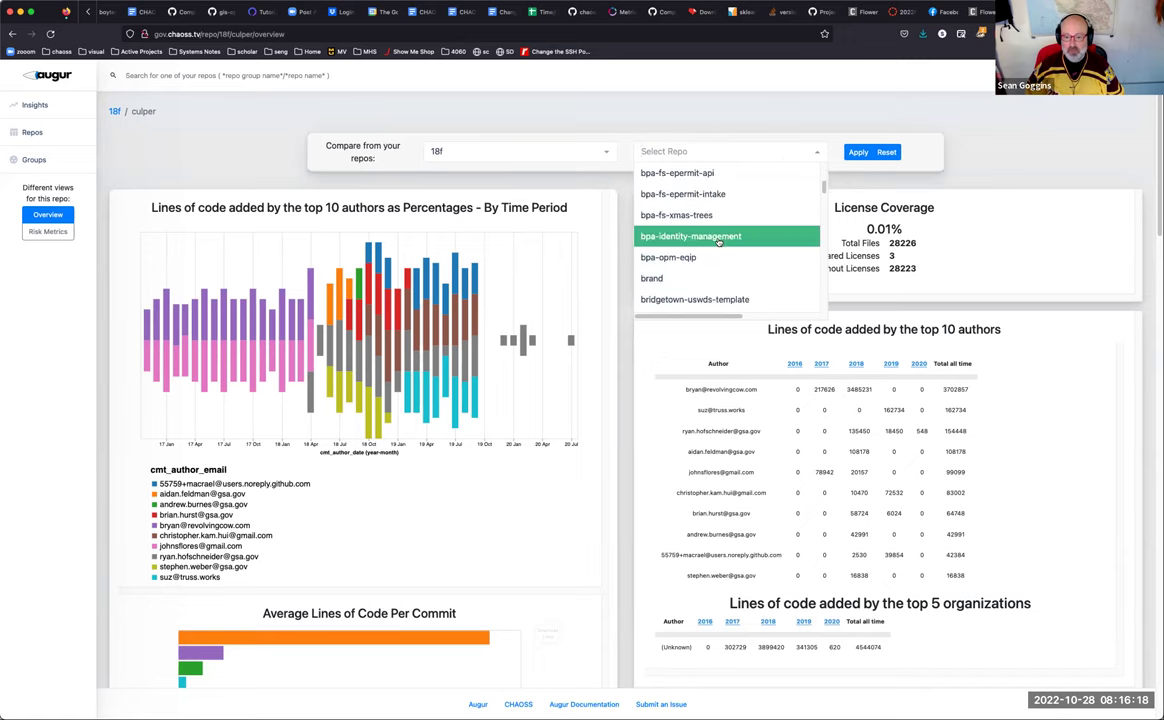
{"action": "scroll", "coordinate": [718, 243], "scroll_direction": "down", "scroll_amount": 8}
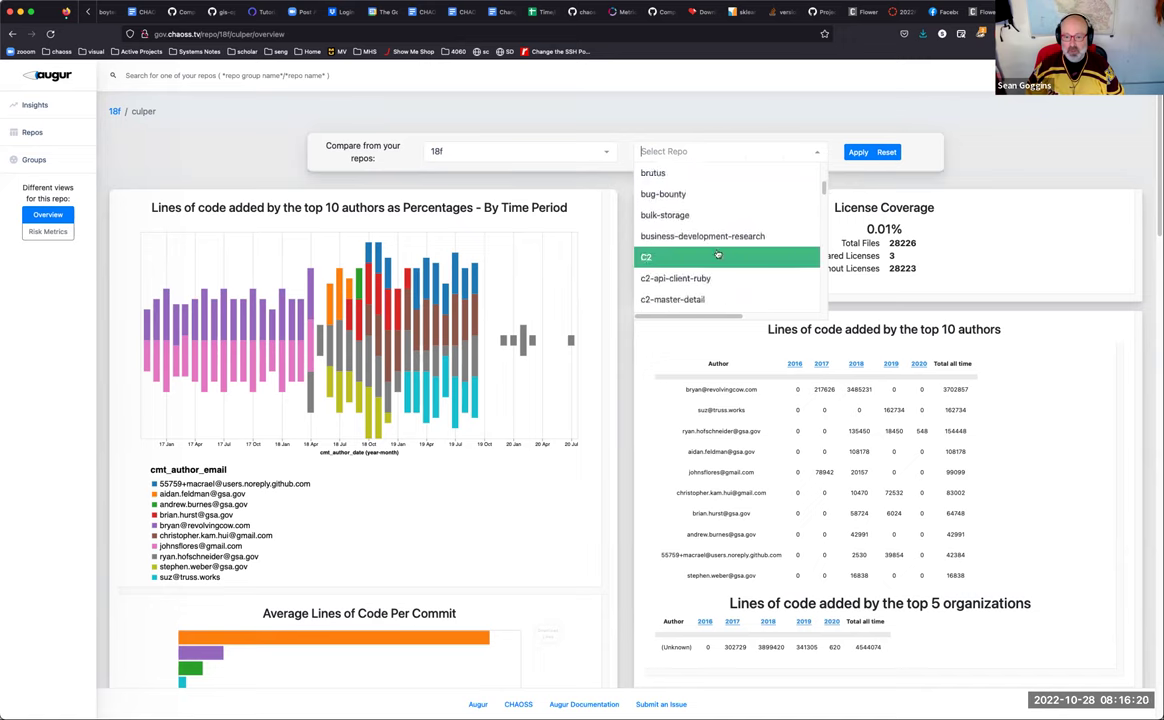
{"action": "scroll", "coordinate": [718, 253], "scroll_direction": "down", "scroll_amount": 10}
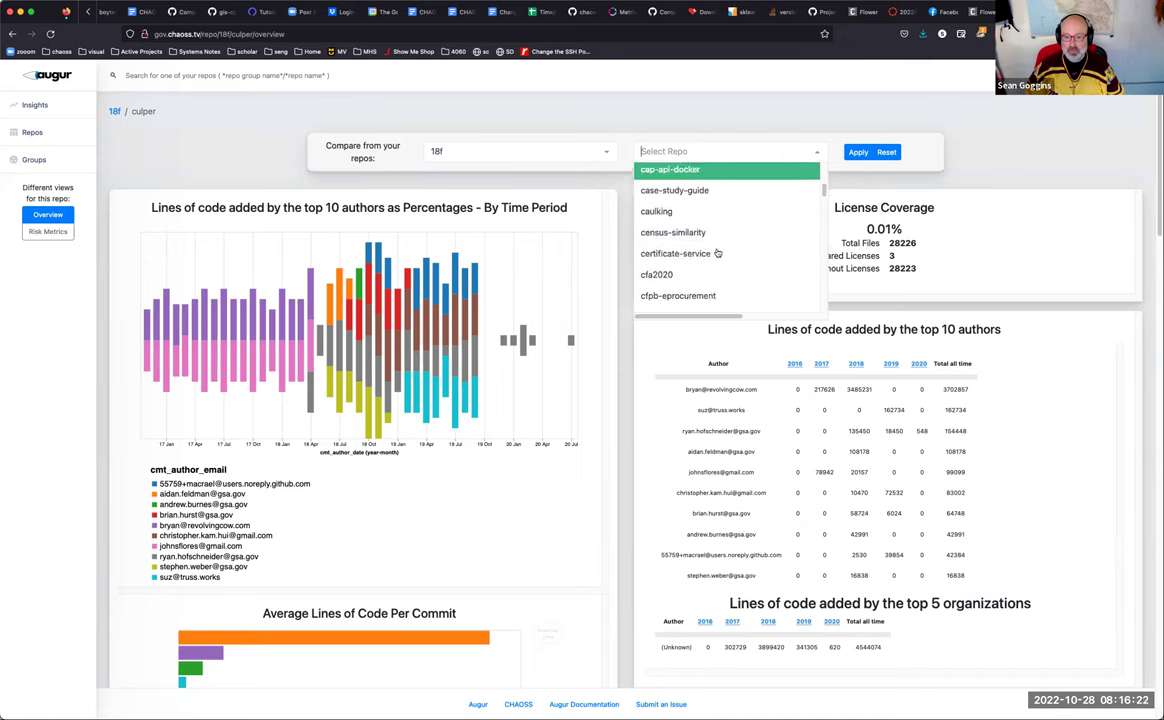
{"action": "scroll", "coordinate": [718, 253], "scroll_direction": "down", "scroll_amount": 3}
{"action": "scroll", "coordinate": [716, 255], "scroll_direction": "down", "scroll_amount": 10}
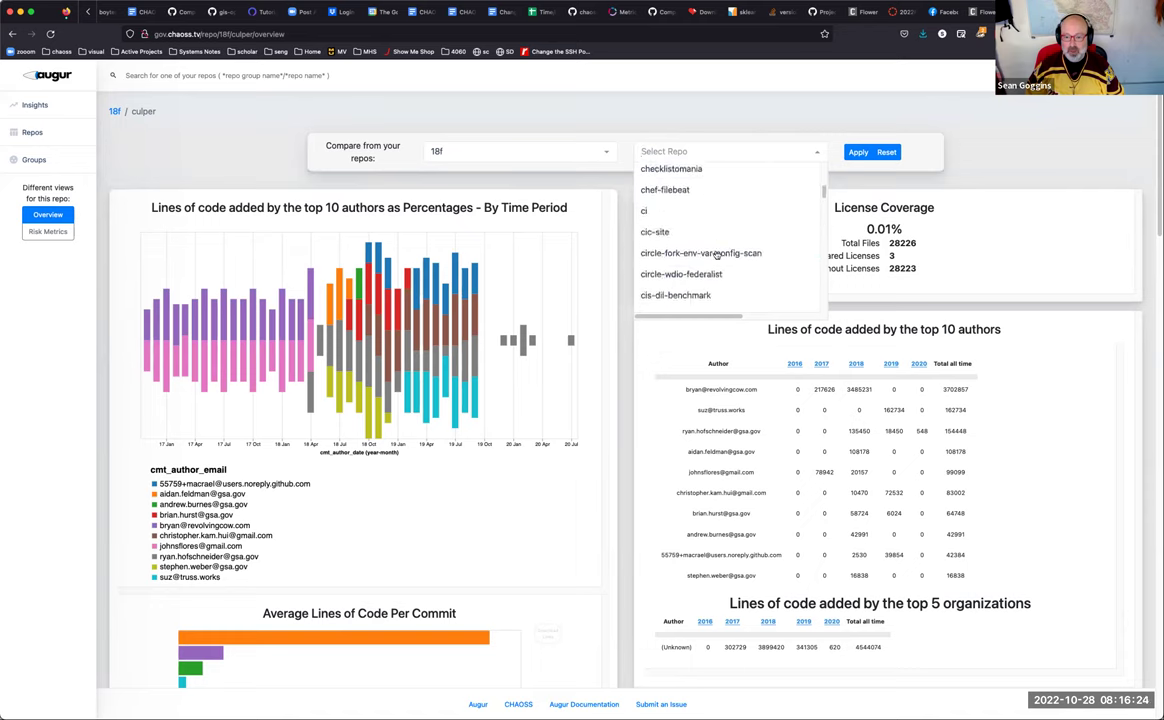
{"action": "scroll", "coordinate": [716, 256], "scroll_direction": "down", "scroll_amount": 8}
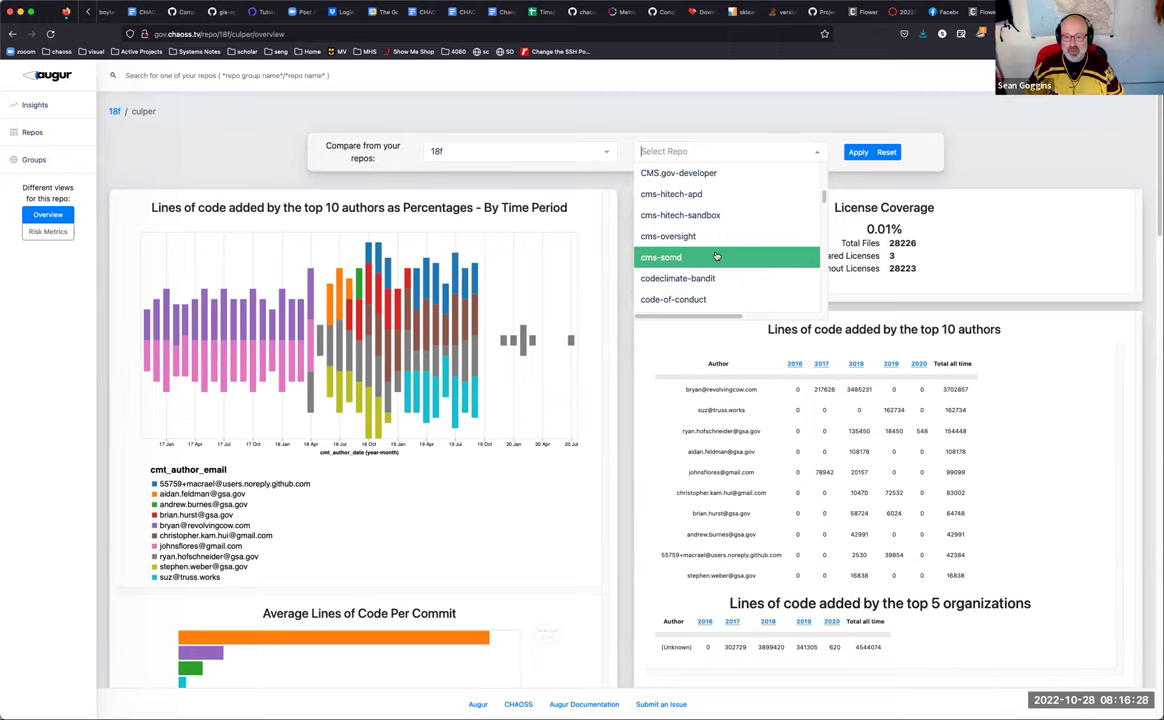
{"action": "scroll", "coordinate": [716, 256], "scroll_direction": "down", "scroll_amount": 8}
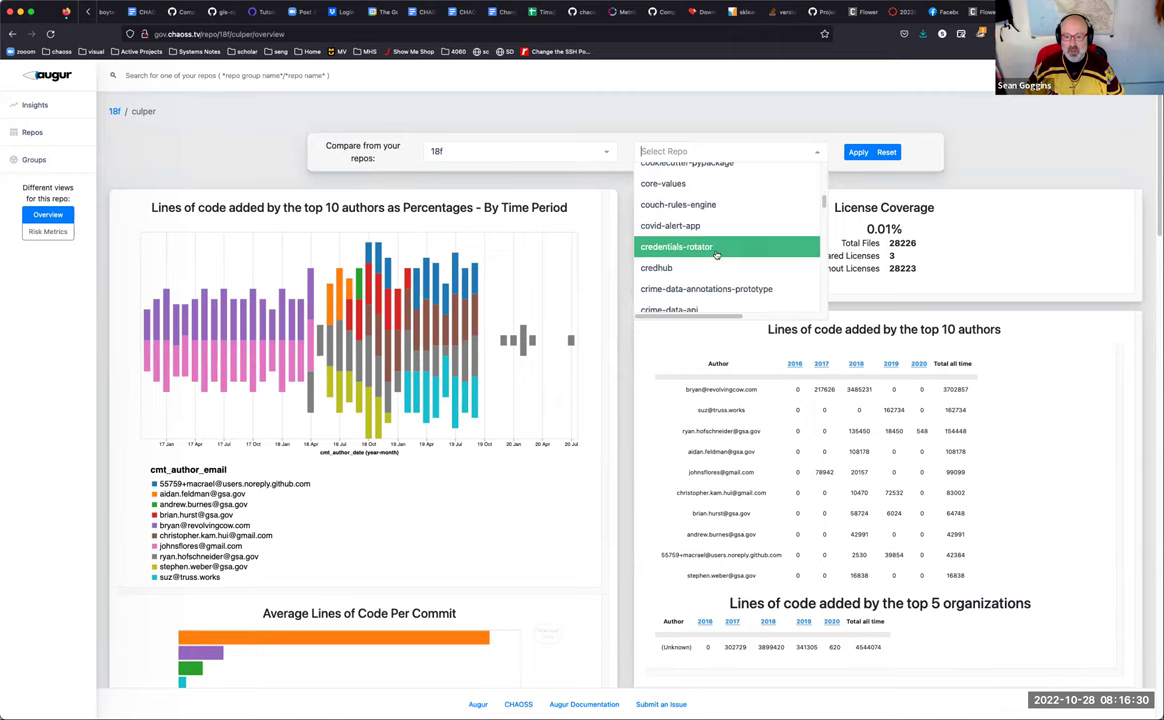
{"action": "scroll", "coordinate": [716, 255], "scroll_direction": "down", "scroll_amount": 2}
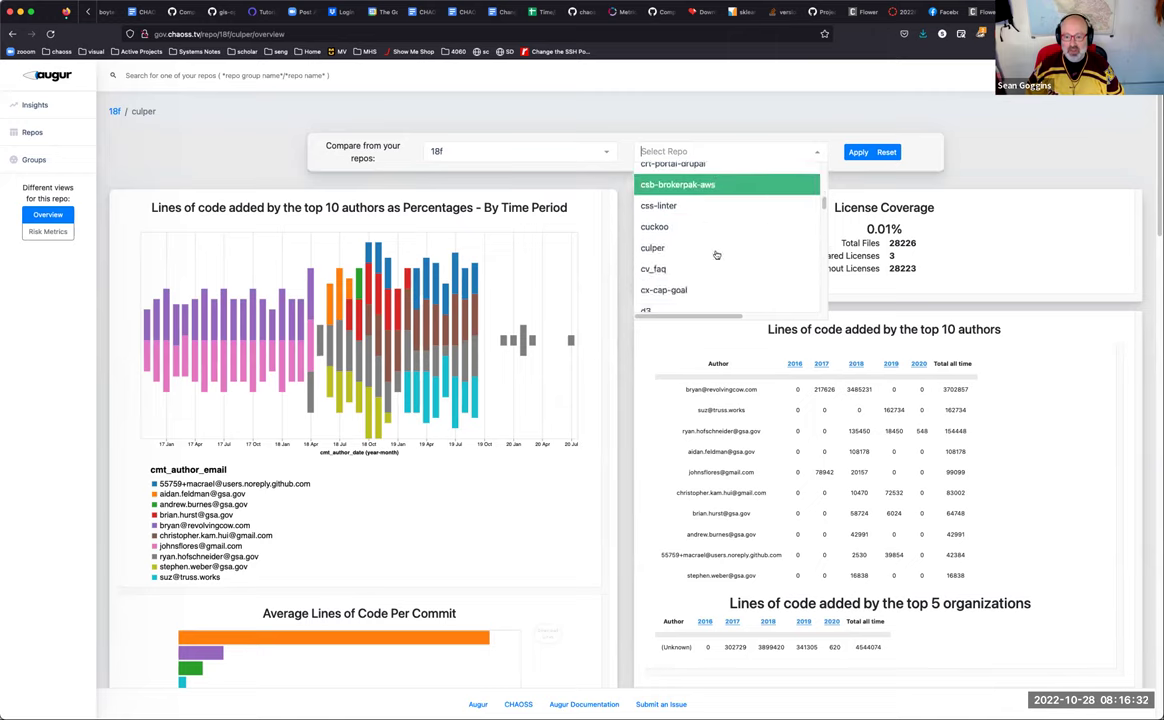
{"action": "left_click", "coordinate": [716, 247]}
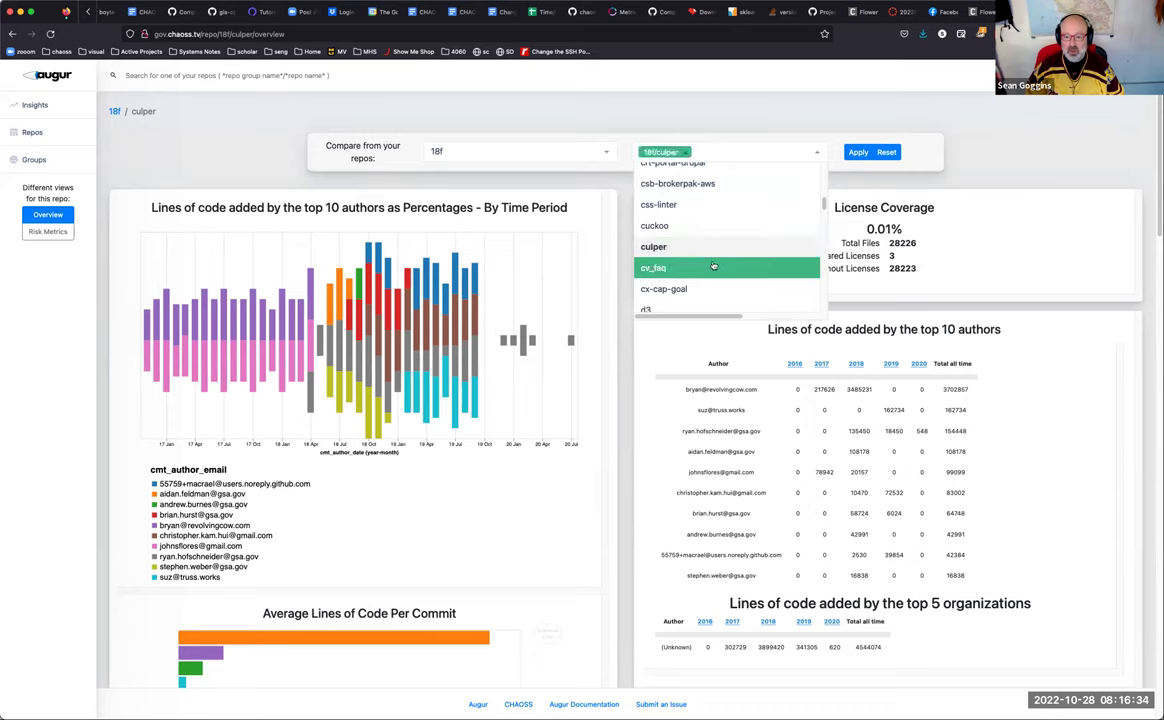
Step: Switch to the cfpb group and add consumerfinance.gov and consumer-credit-trends-data
{"action": "left_click", "coordinate": [559, 151]}
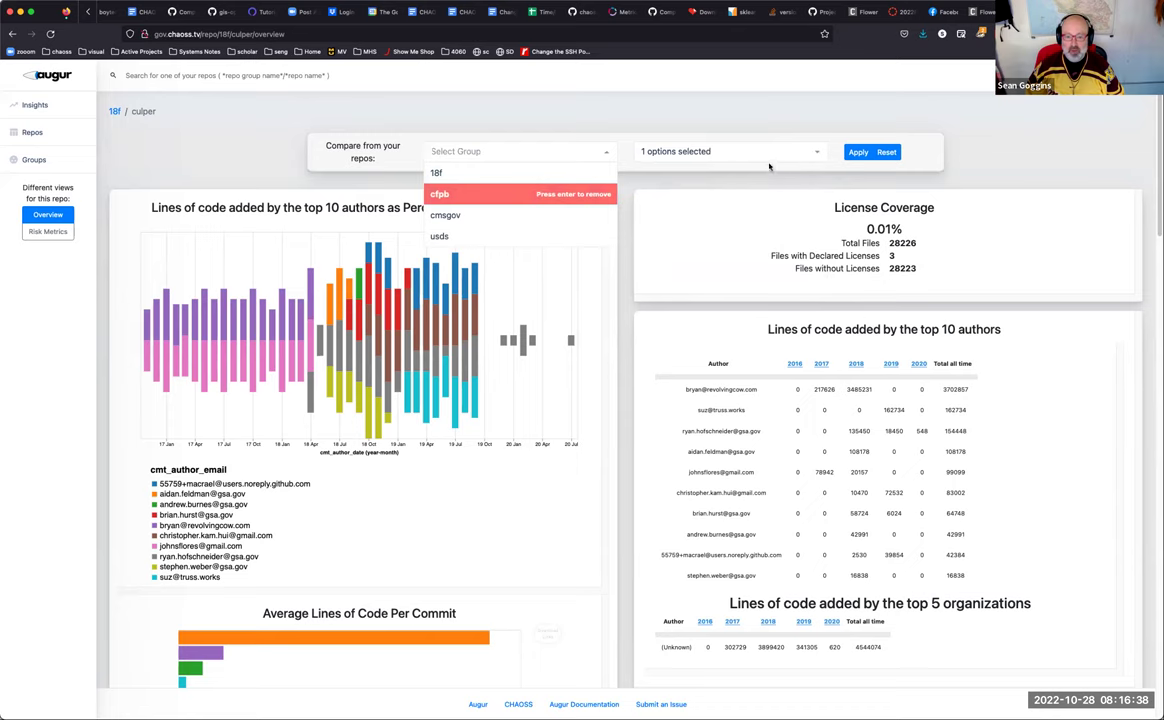
{"action": "left_click", "coordinate": [702, 151]}
{"action": "scroll", "coordinate": [732, 225], "scroll_direction": "up", "scroll_amount": 15}
{"action": "scroll", "coordinate": [731, 225], "scroll_direction": "up", "scroll_amount": 10}
{"action": "scroll", "coordinate": [731, 226], "scroll_direction": "up", "scroll_amount": 15}
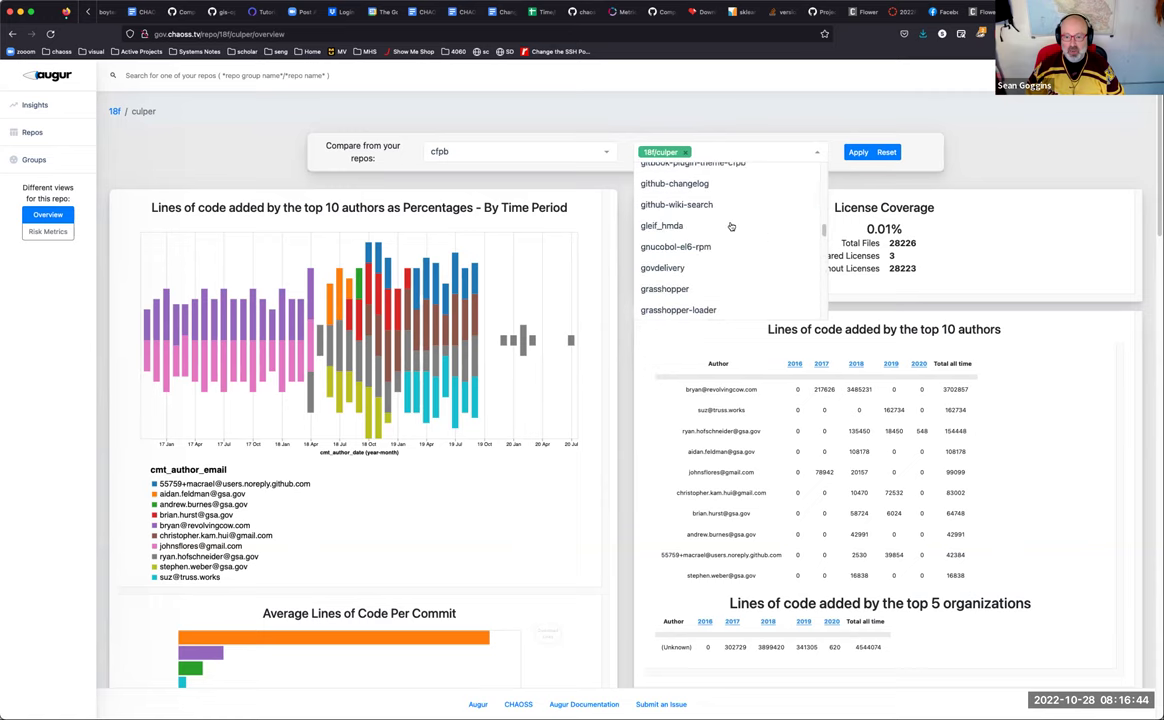
{"action": "scroll", "coordinate": [731, 227], "scroll_direction": "up", "scroll_amount": 3}
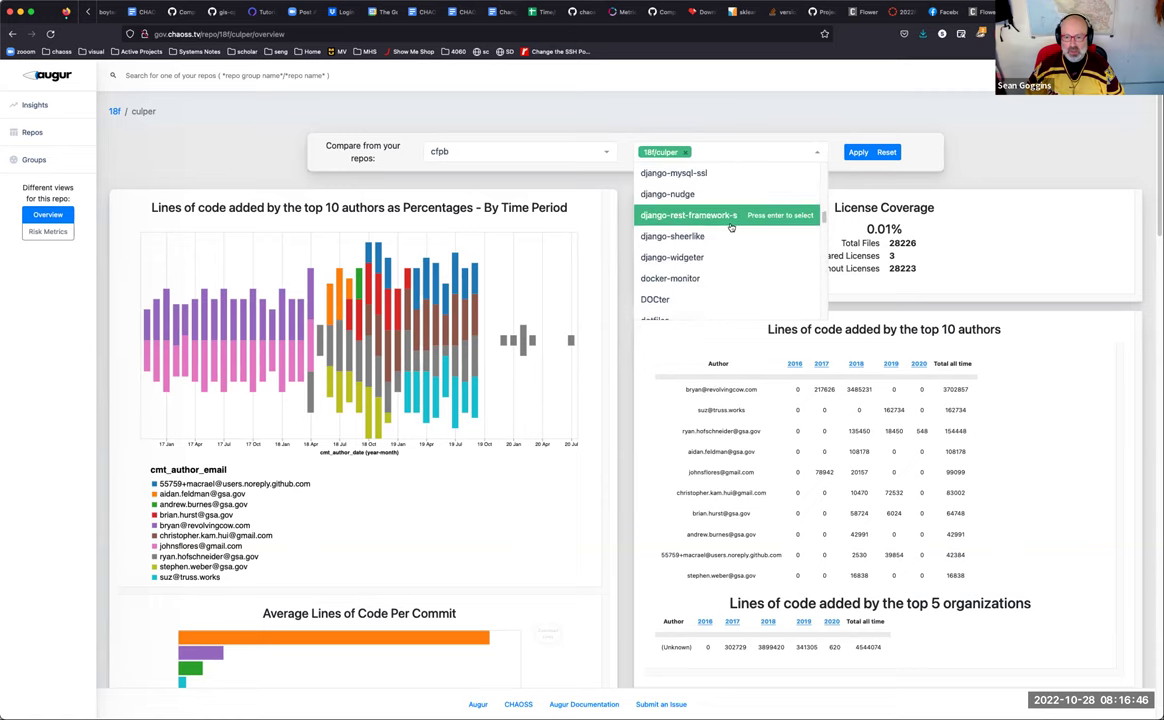
{"action": "scroll", "coordinate": [731, 226], "scroll_direction": "up", "scroll_amount": 8}
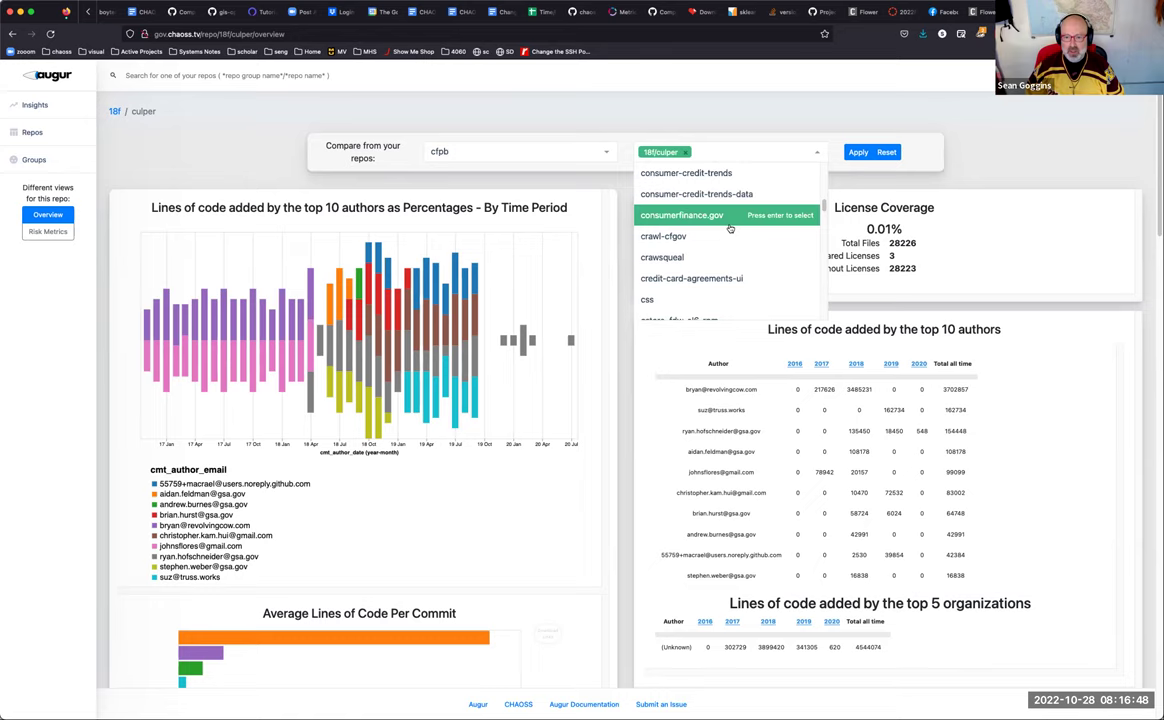
{"action": "left_click", "coordinate": [735, 217]}
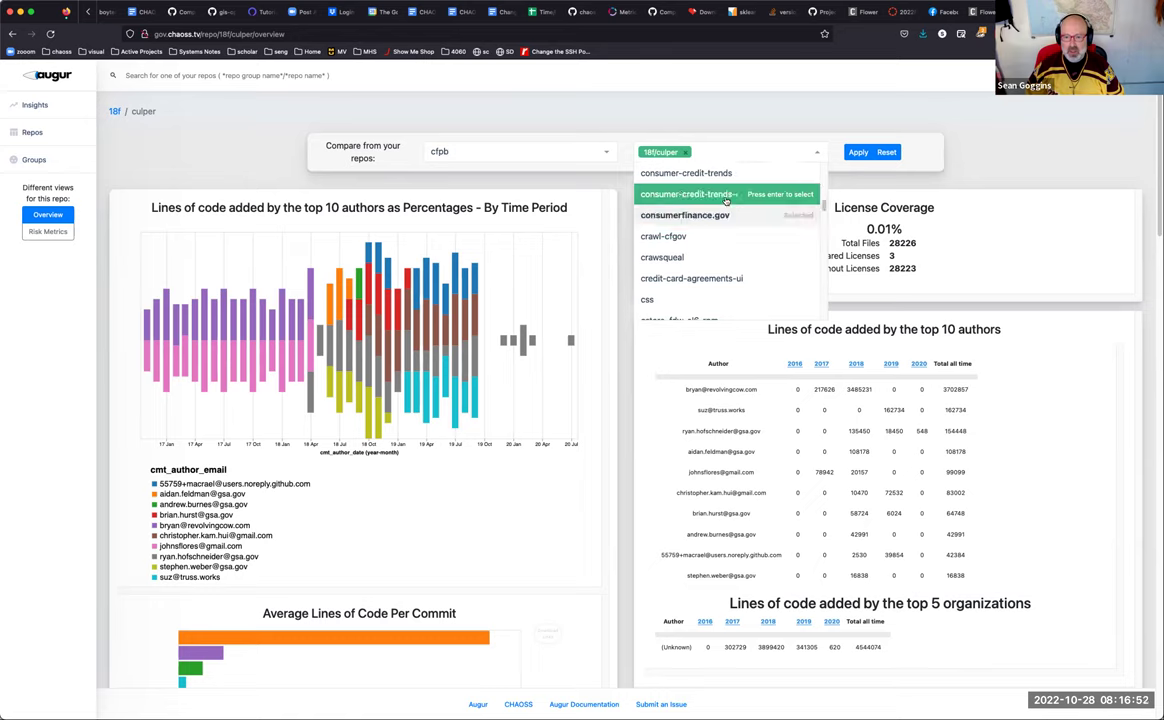
{"action": "left_click", "coordinate": [726, 196]}
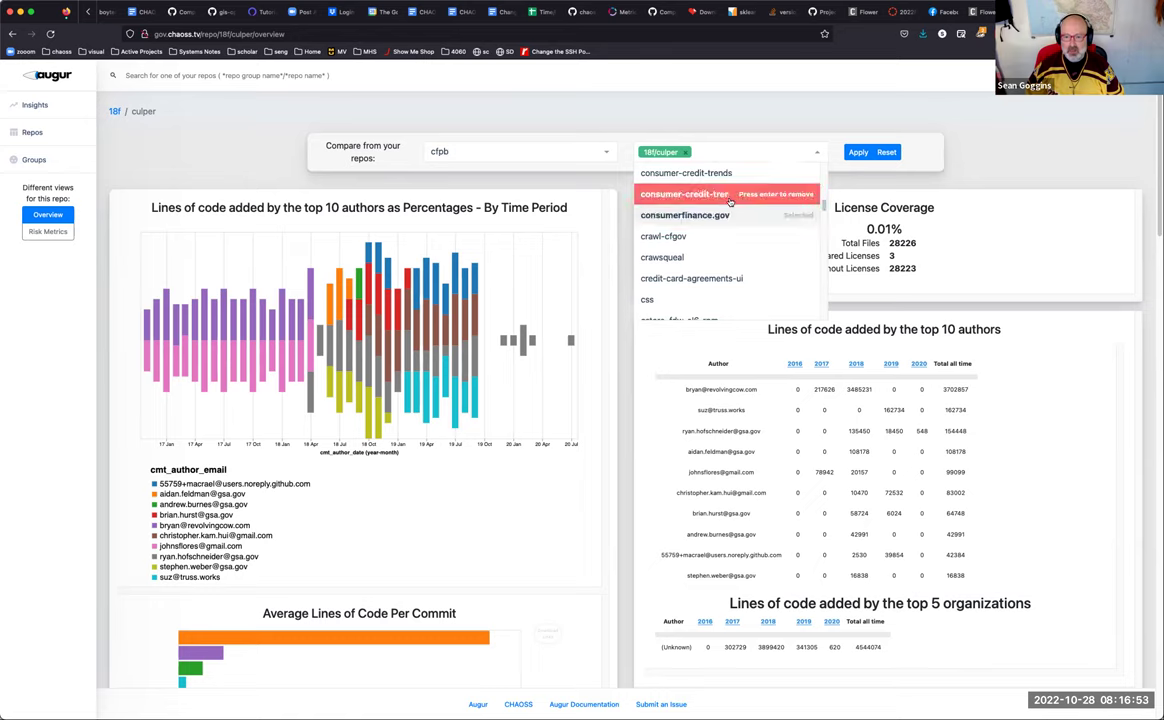
Step: Apply the three-repo comparison
{"action": "left_click", "coordinate": [858, 153]}
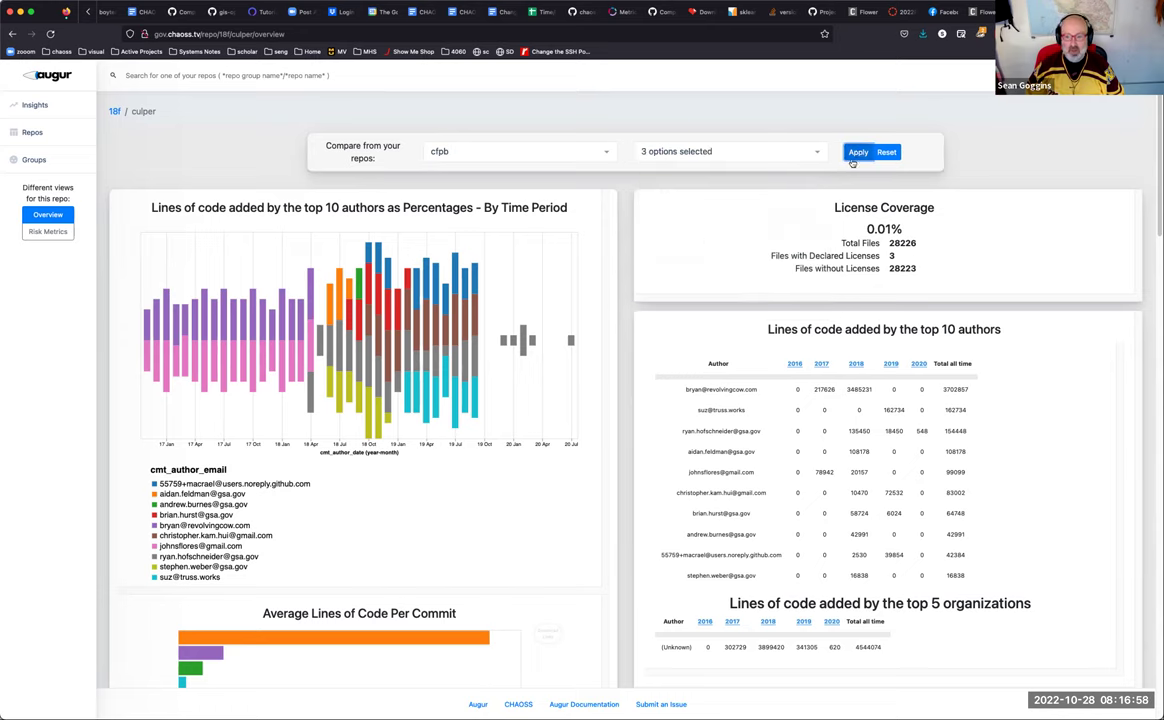
{"action": "left_click", "coordinate": [859, 153]}
{"action": "left_click", "coordinate": [859, 153]}
{"action": "left_click", "coordinate": [760, 161]}
Step: Clear the comparison, pick the 18f group, and search 'cul' to add culper
{"action": "left_click", "coordinate": [887, 152]}
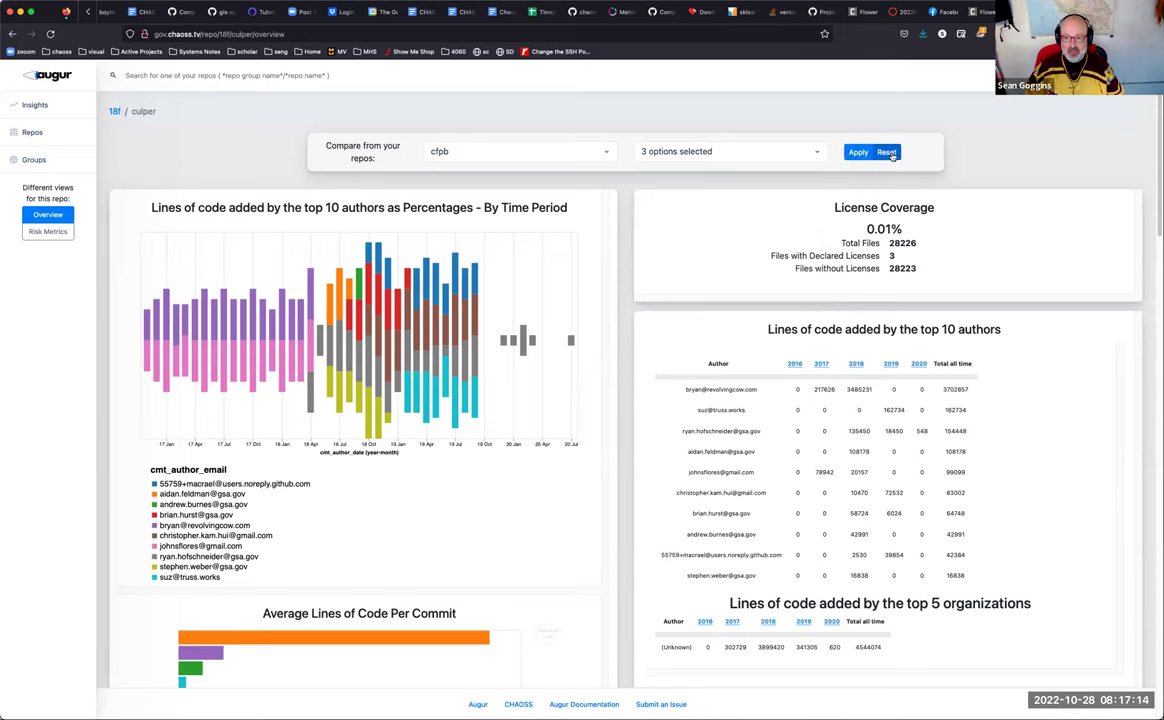
{"action": "left_click", "coordinate": [565, 155]}
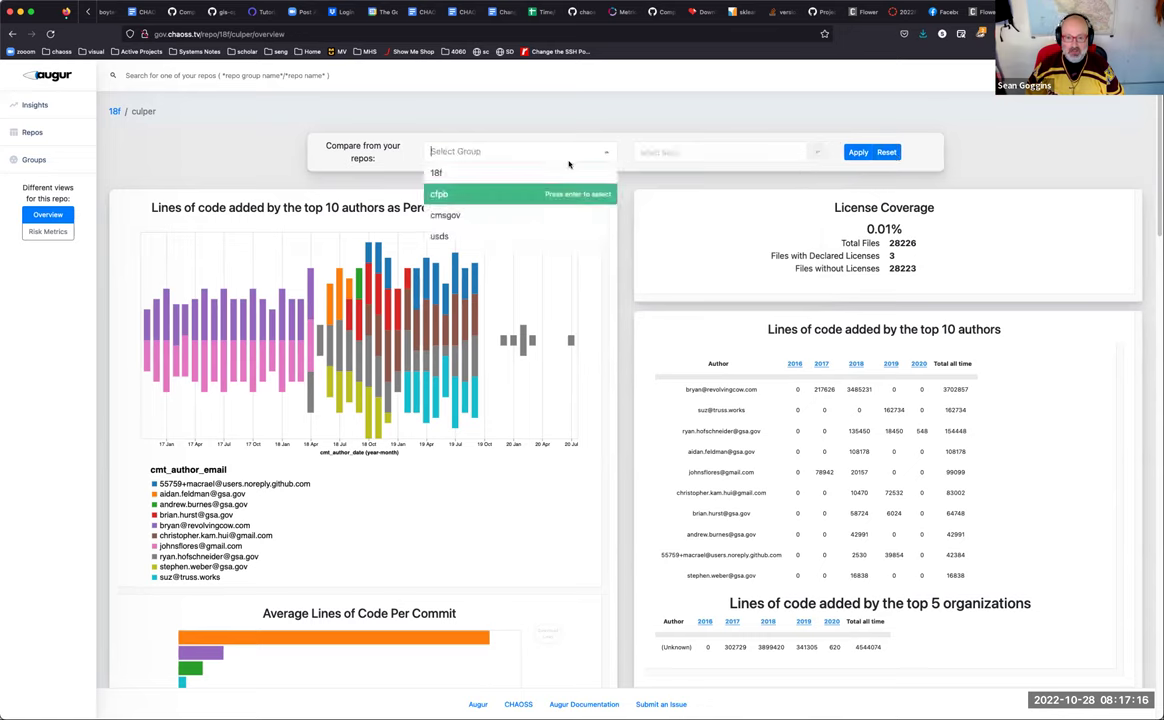
{"action": "left_click", "coordinate": [474, 173]}
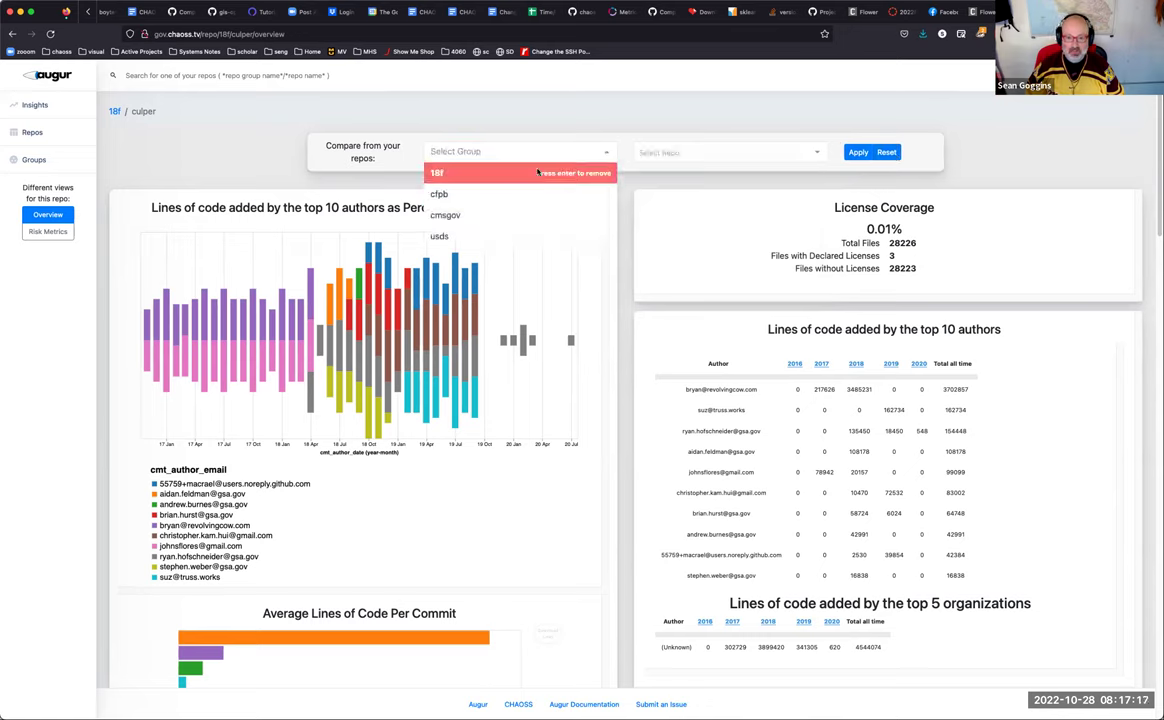
{"action": "left_click", "coordinate": [655, 151]}
{"action": "type", "text": "culp"}
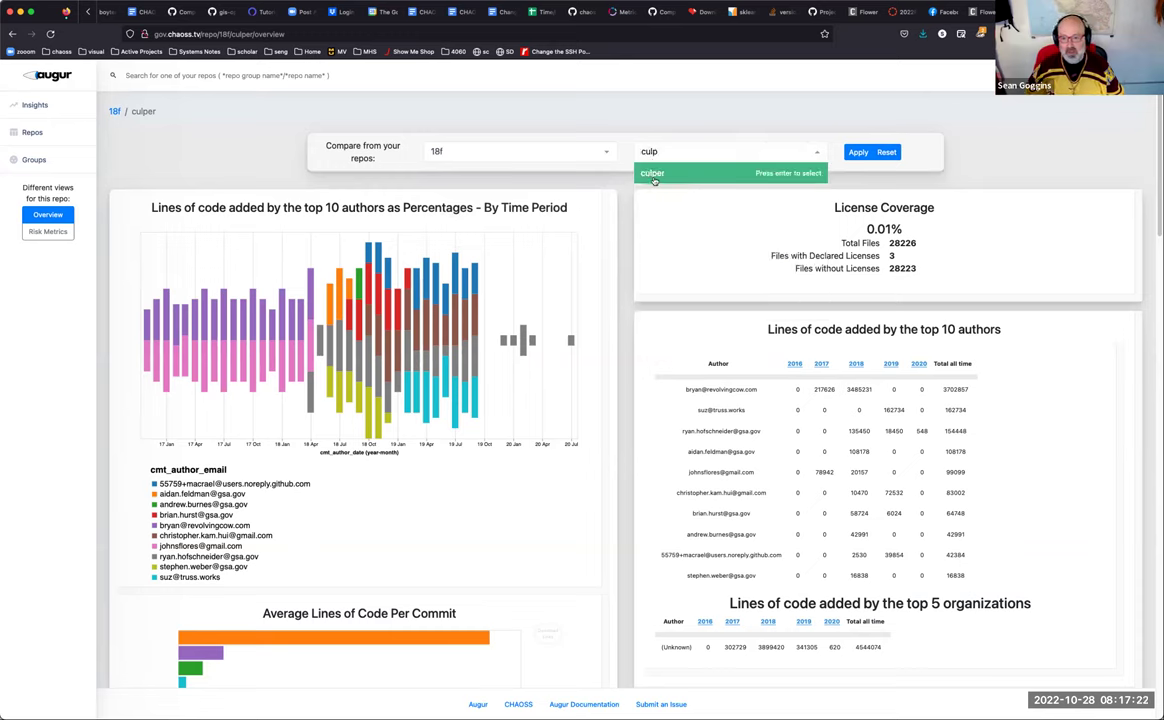
{"action": "left_click", "coordinate": [701, 173]}
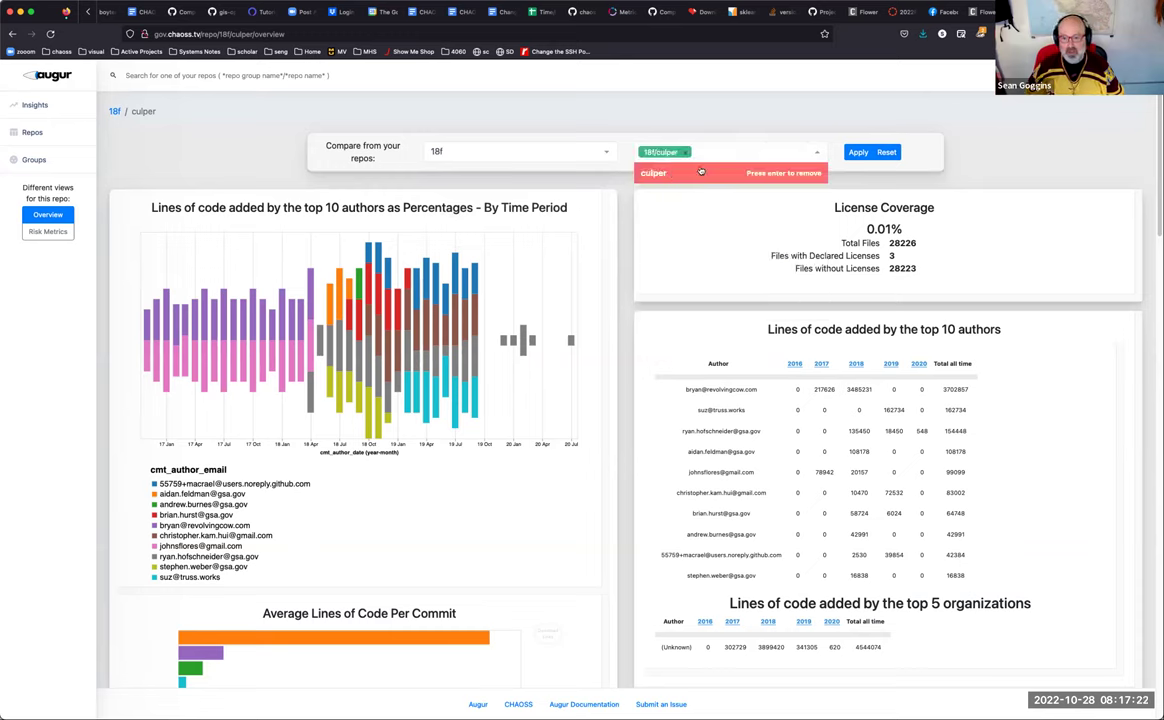
{"action": "left_click", "coordinate": [826, 153]}
{"action": "left_click", "coordinate": [818, 153]}
Step: Remove culper from the comparison choices and clear the search text
{"action": "left_click", "coordinate": [531, 146]}
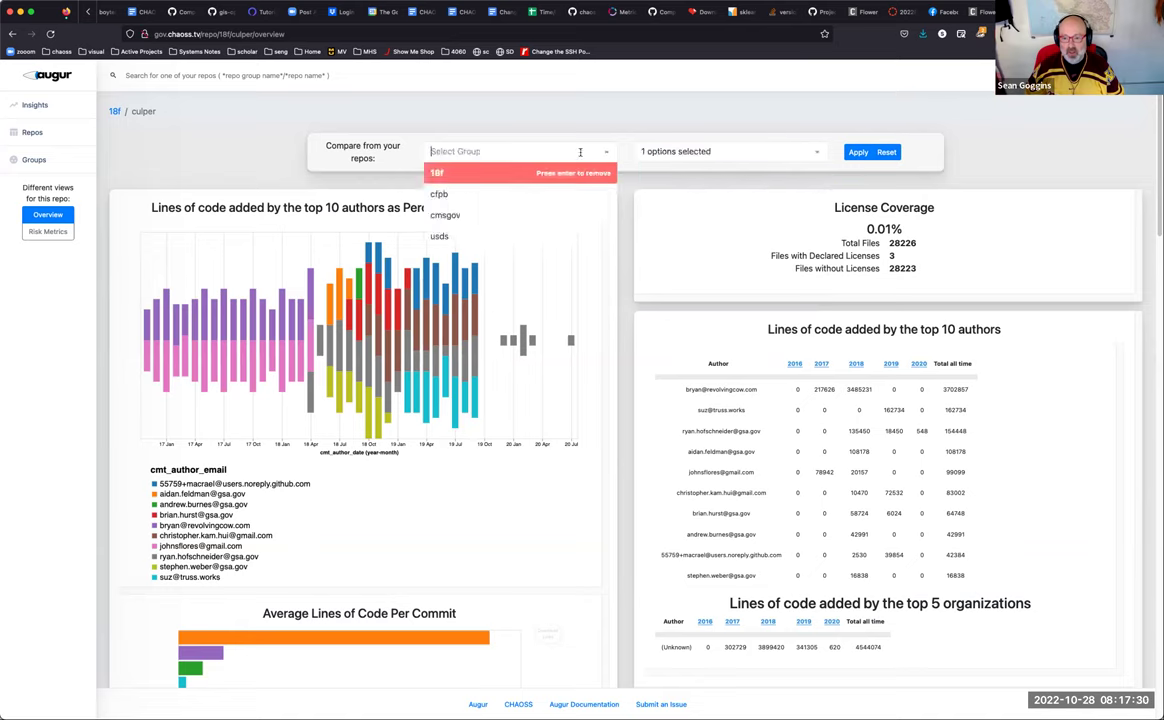
{"action": "left_click", "coordinate": [745, 152]}
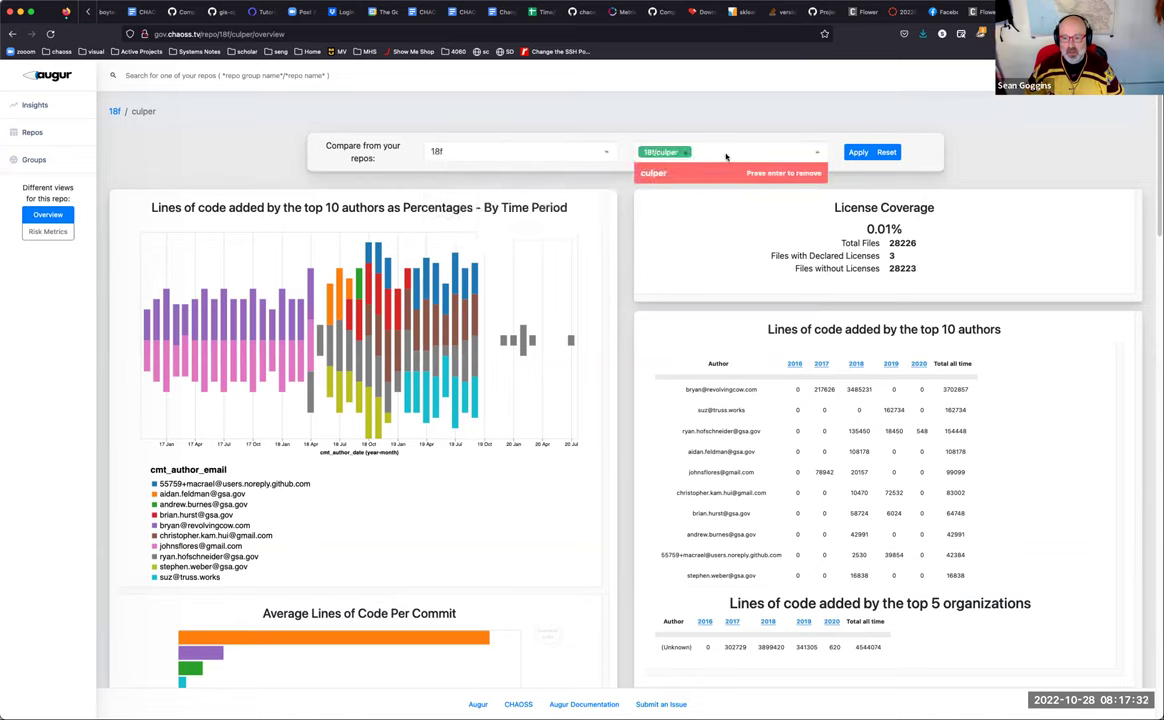
{"action": "left_click", "coordinate": [687, 152]}
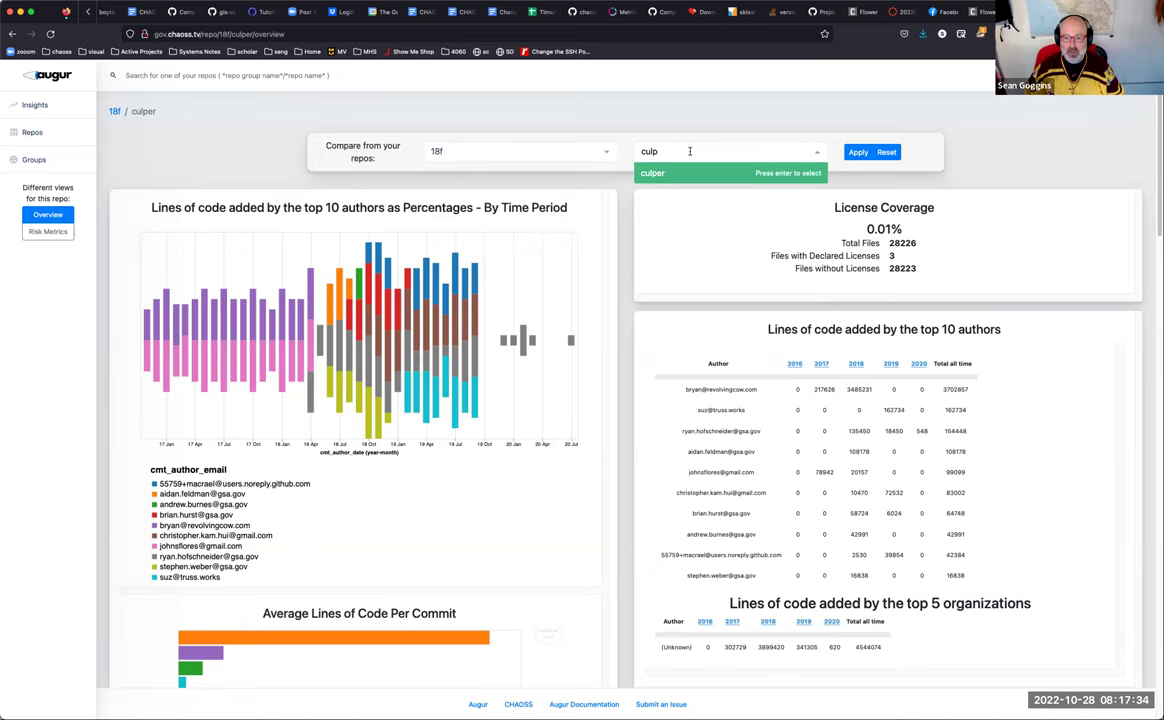
{"action": "key", "text": "Return"}
{"action": "key", "text": "Return"}
{"action": "double_click", "coordinate": [689, 152]}
{"action": "key", "text": "BackSpace"}
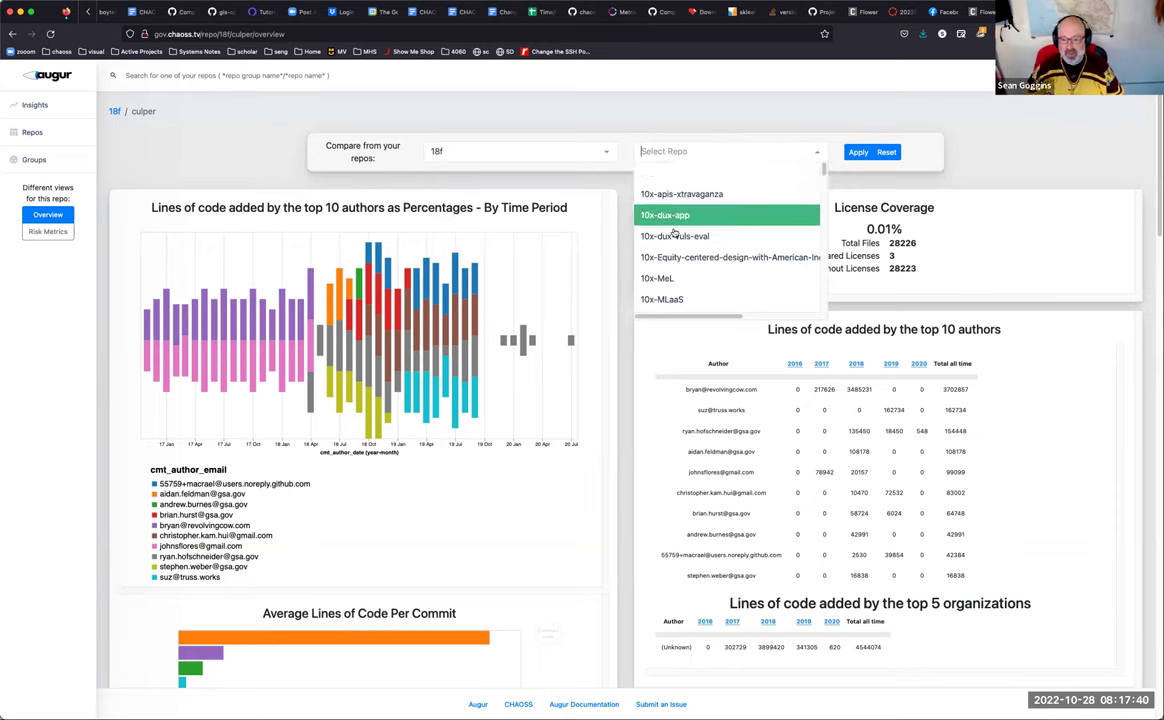
Step: Add 10x-dux-vuis-eval and agile-collective as comparison repos
{"action": "left_click", "coordinate": [677, 240]}
{"action": "scroll", "coordinate": [720, 254], "scroll_direction": "down", "scroll_amount": 3}
{"action": "scroll", "coordinate": [720, 254], "scroll_direction": "down", "scroll_amount": 10}
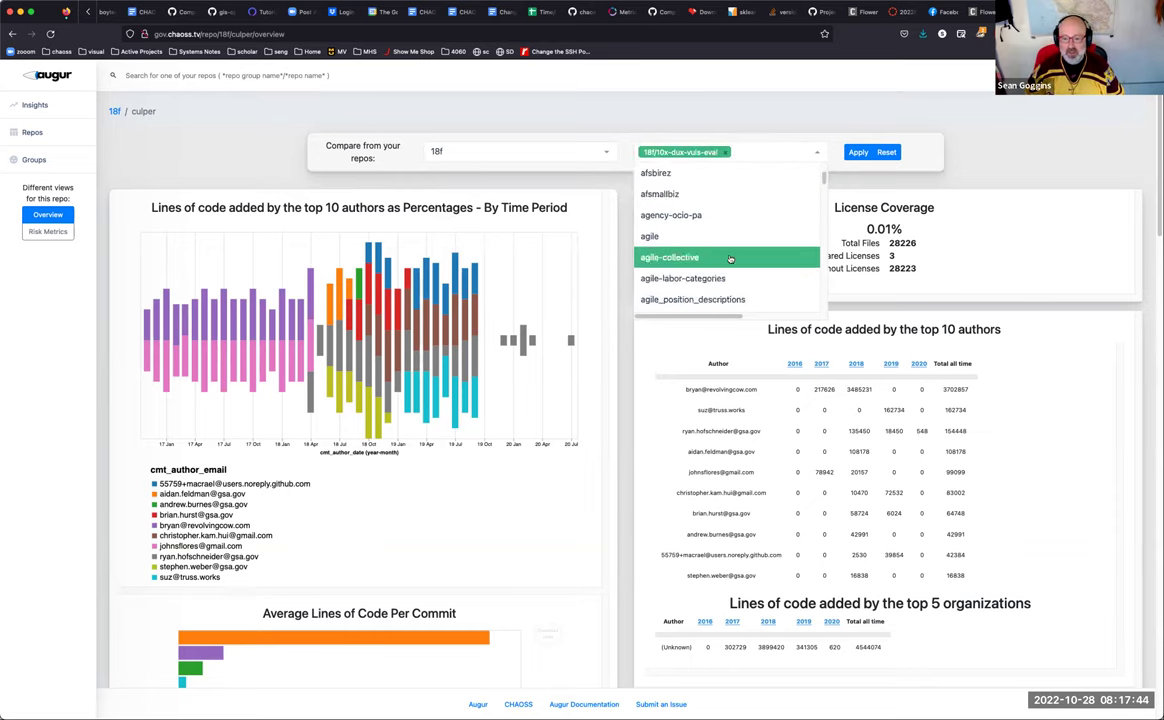
{"action": "left_click", "coordinate": [858, 152]}
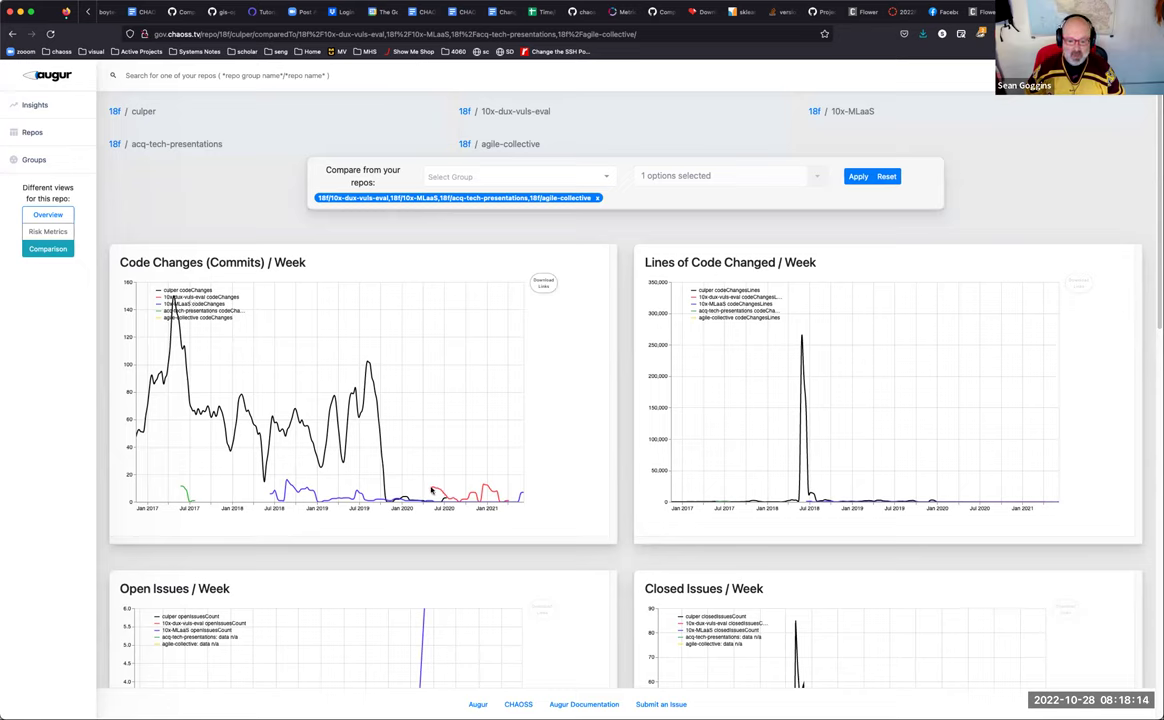
{"action": "mouse_move", "coordinate": [433, 490]}
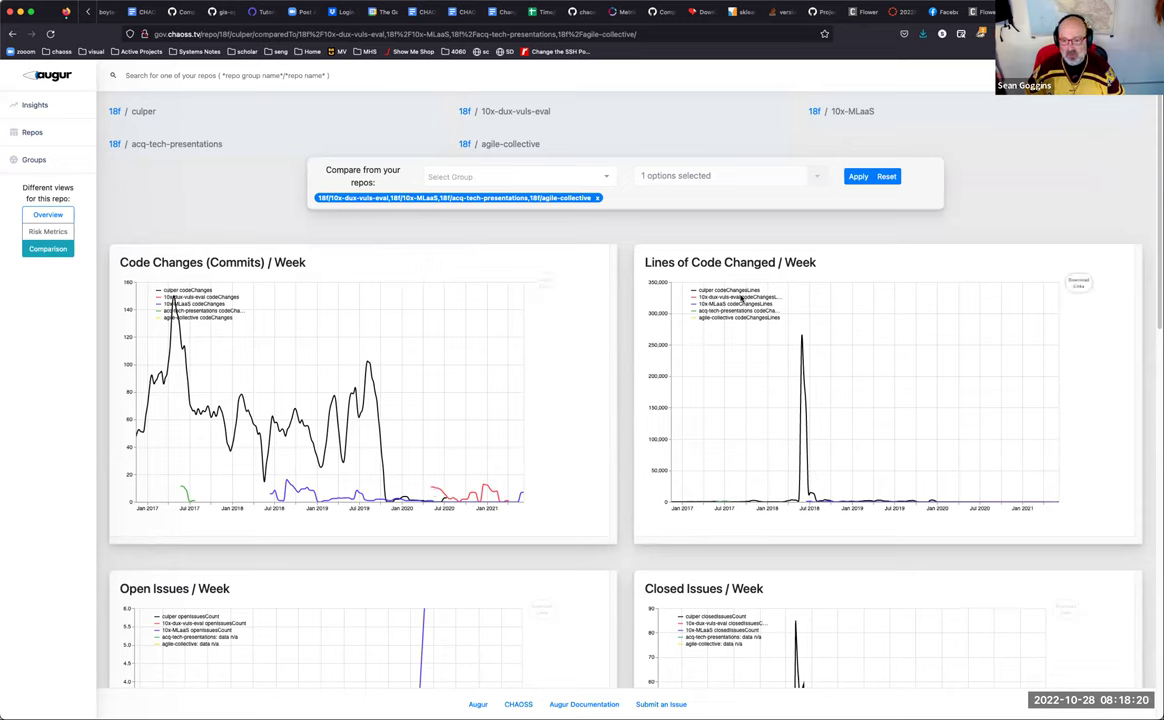
{"action": "scroll", "coordinate": [817, 461], "scroll_direction": "down", "scroll_amount": 5}
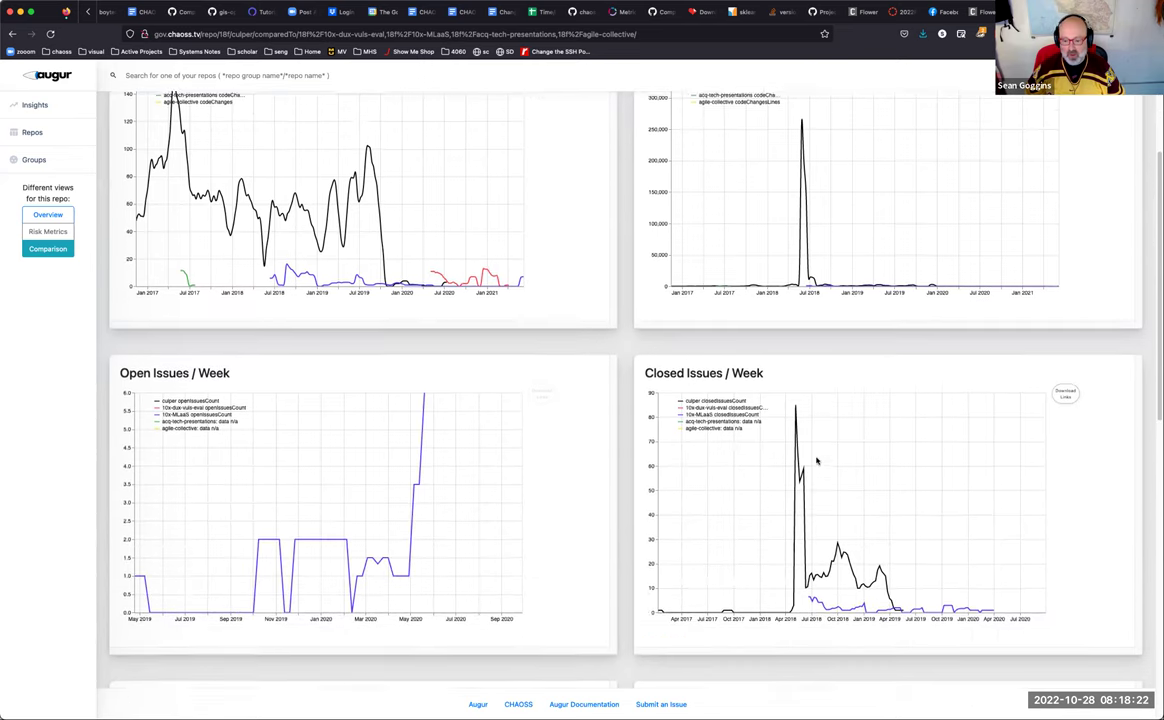
{"action": "scroll", "coordinate": [817, 461], "scroll_direction": "down", "scroll_amount": 1}
{"action": "scroll", "coordinate": [817, 461], "scroll_direction": "down", "scroll_amount": 1}
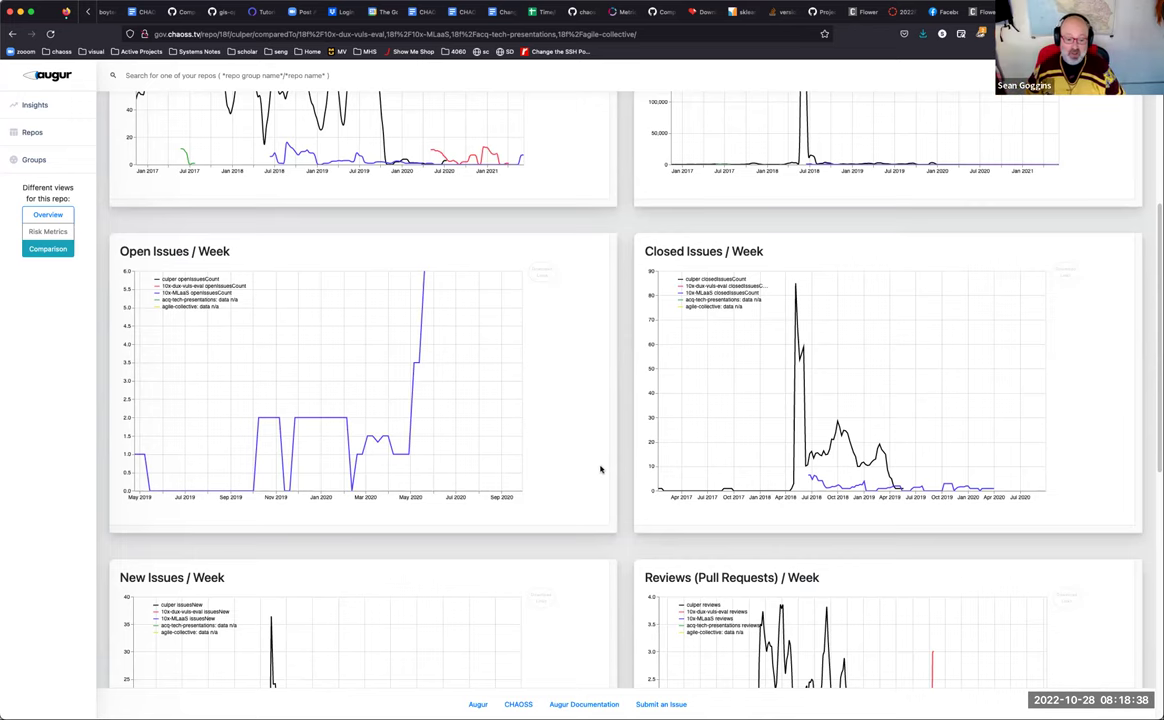
{"action": "scroll", "coordinate": [590, 470], "scroll_direction": "down", "scroll_amount": 4}
{"action": "scroll", "coordinate": [564, 504], "scroll_direction": "down", "scroll_amount": 1}
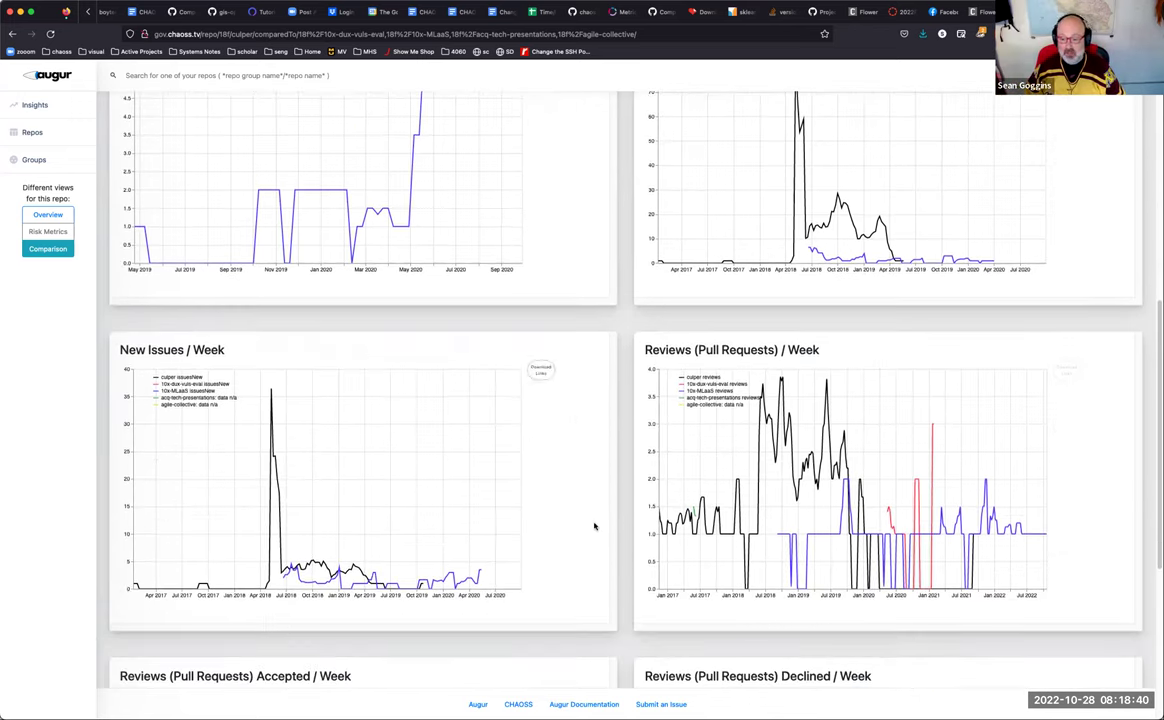
{"action": "scroll", "coordinate": [595, 527], "scroll_direction": "down", "scroll_amount": 4}
{"action": "scroll", "coordinate": [753, 523], "scroll_direction": "down", "scroll_amount": 4}
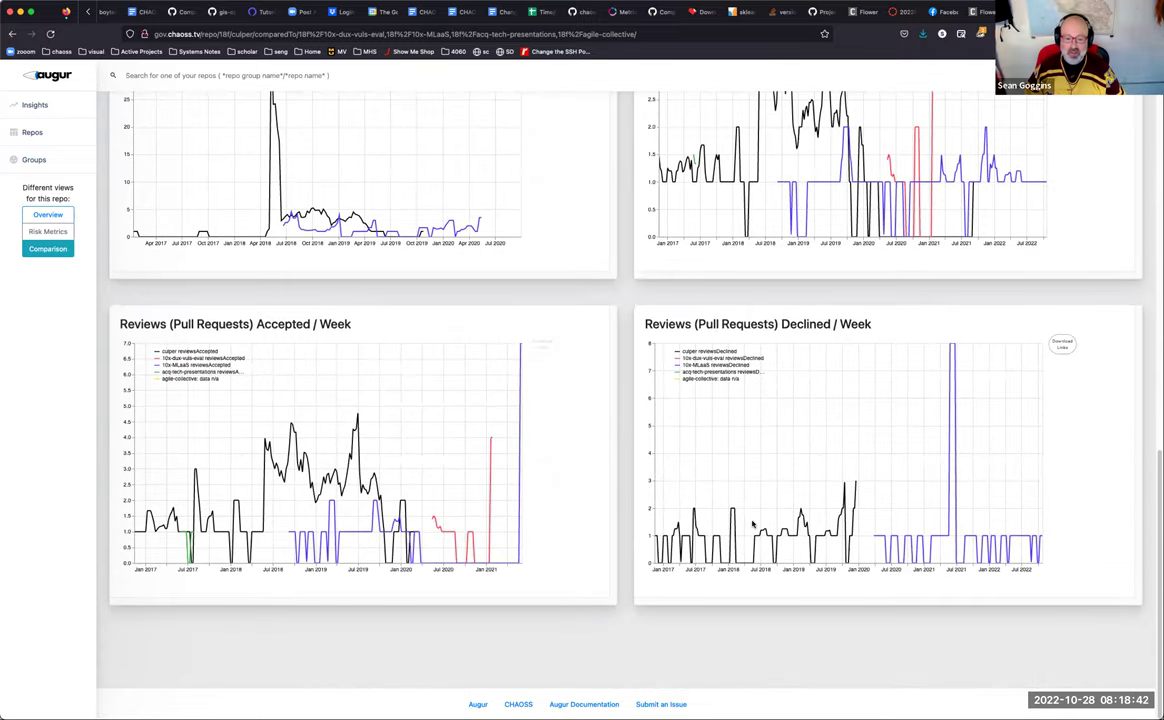
{"action": "scroll", "coordinate": [753, 523], "scroll_direction": "up", "scroll_amount": 20}
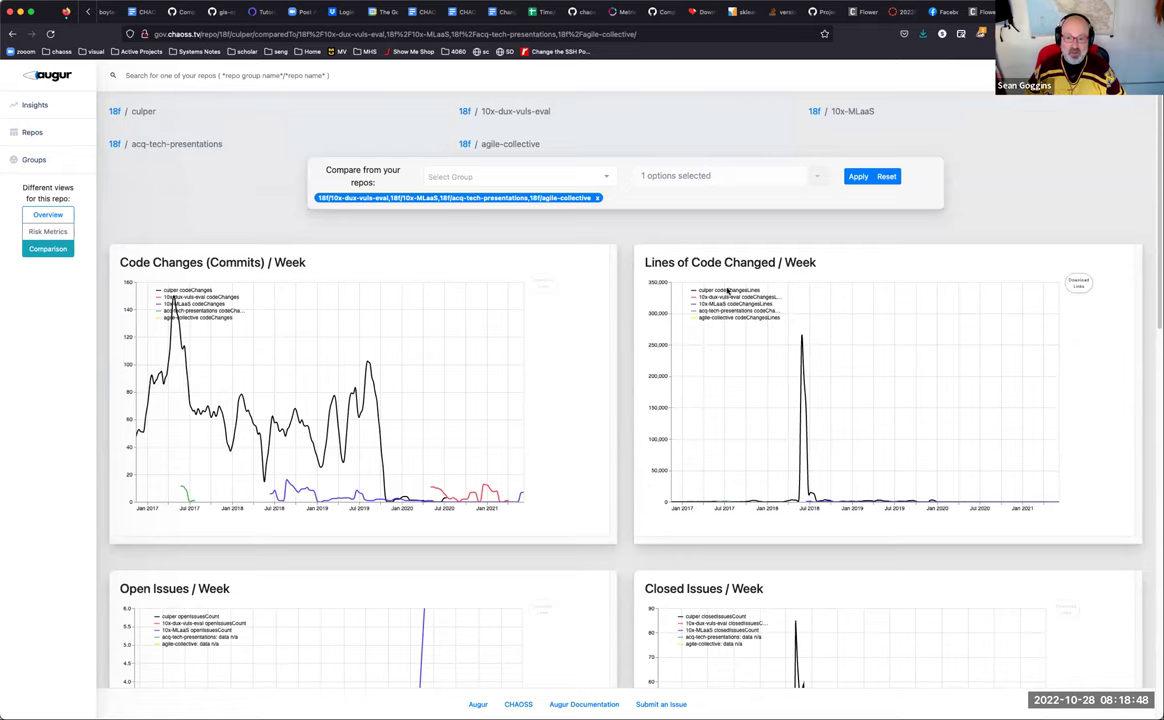
{"action": "left_click", "coordinate": [48, 233]}
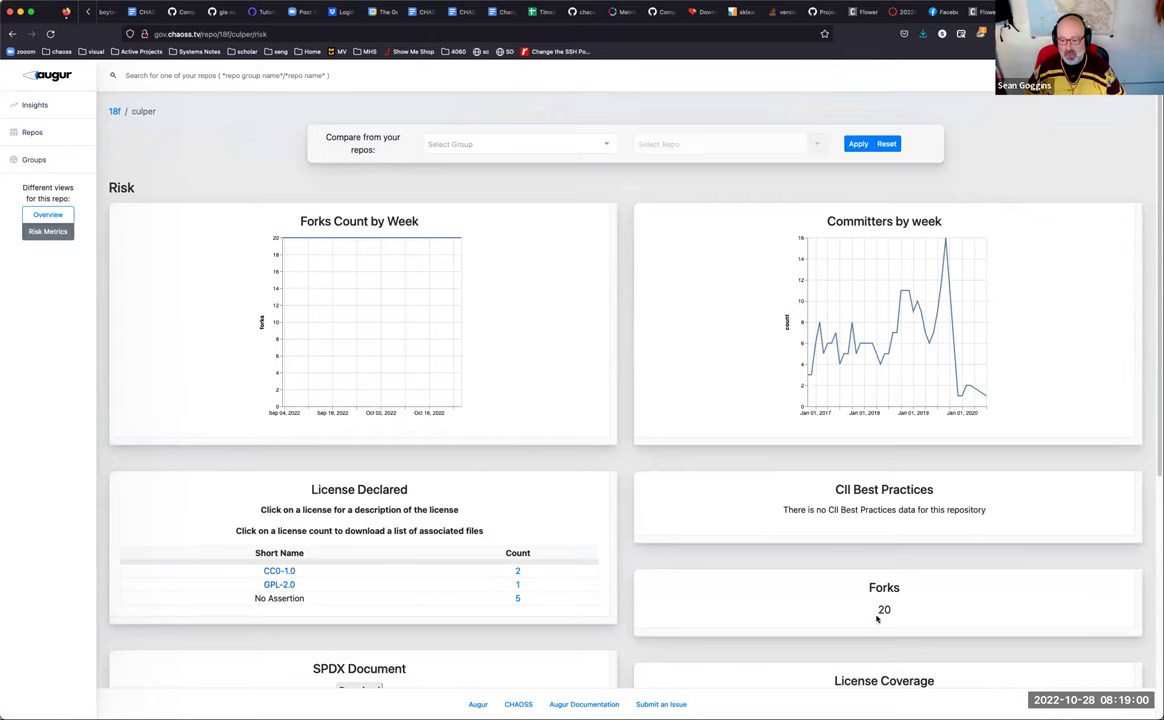
Step: Scroll through culper's Risk Metrics: 0.01% license coverage and 33.33% OSI-approved licenses
{"action": "scroll", "coordinate": [878, 617], "scroll_direction": "down", "scroll_amount": 3}
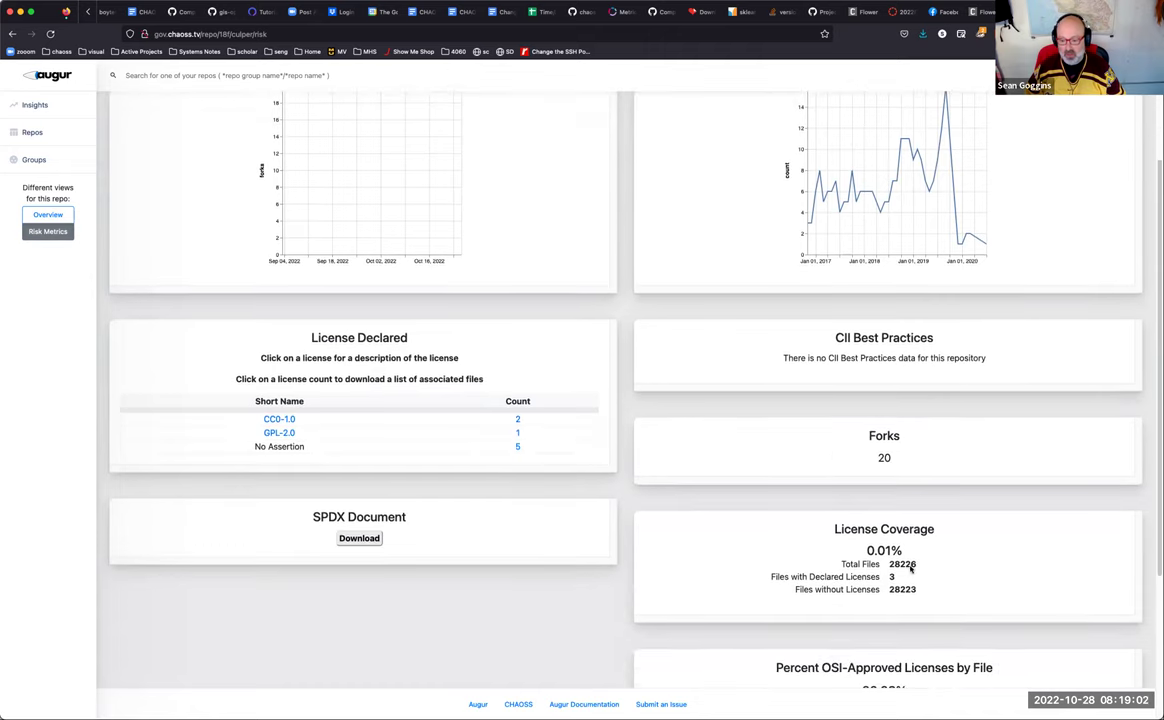
{"action": "scroll", "coordinate": [897, 575], "scroll_direction": "down", "scroll_amount": 3}
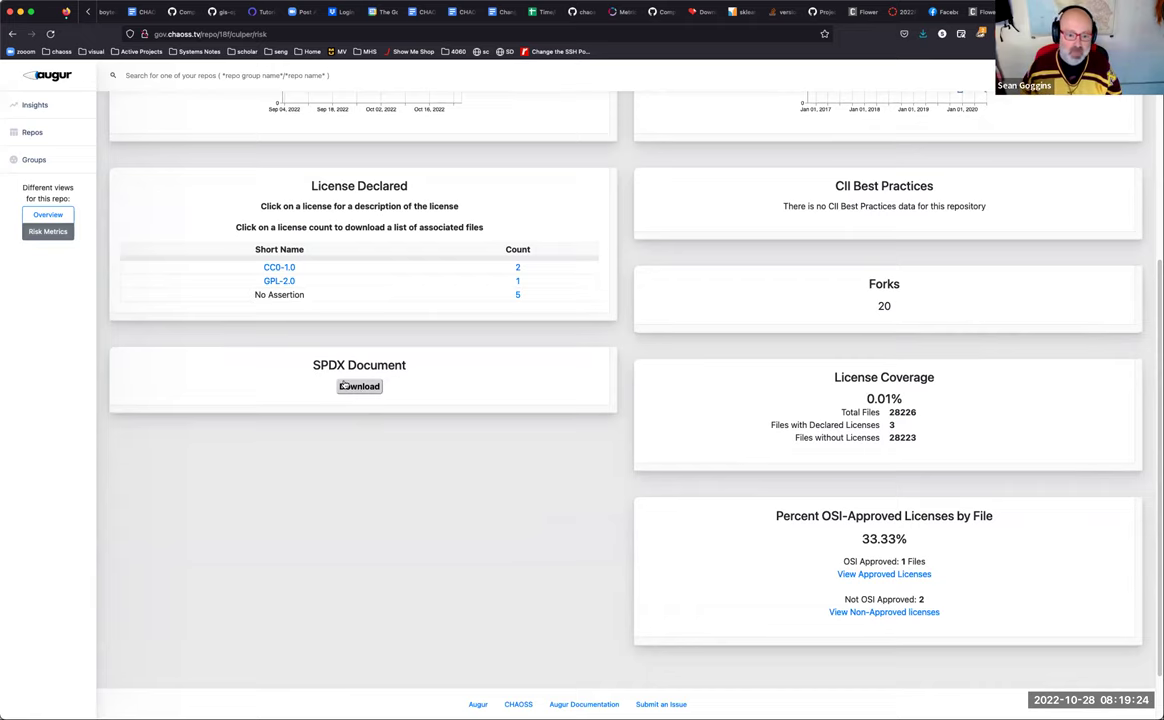
{"action": "scroll", "coordinate": [350, 384], "scroll_direction": "up", "scroll_amount": 2}
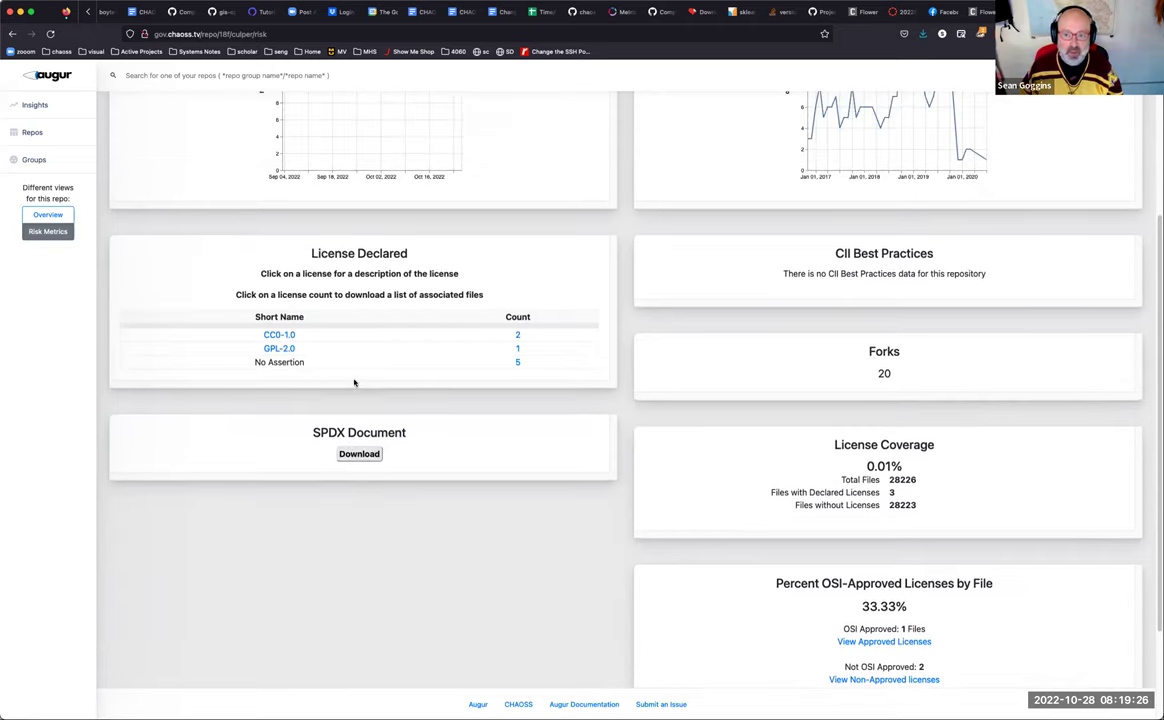
{"action": "scroll", "coordinate": [354, 383], "scroll_direction": "up", "scroll_amount": 6}
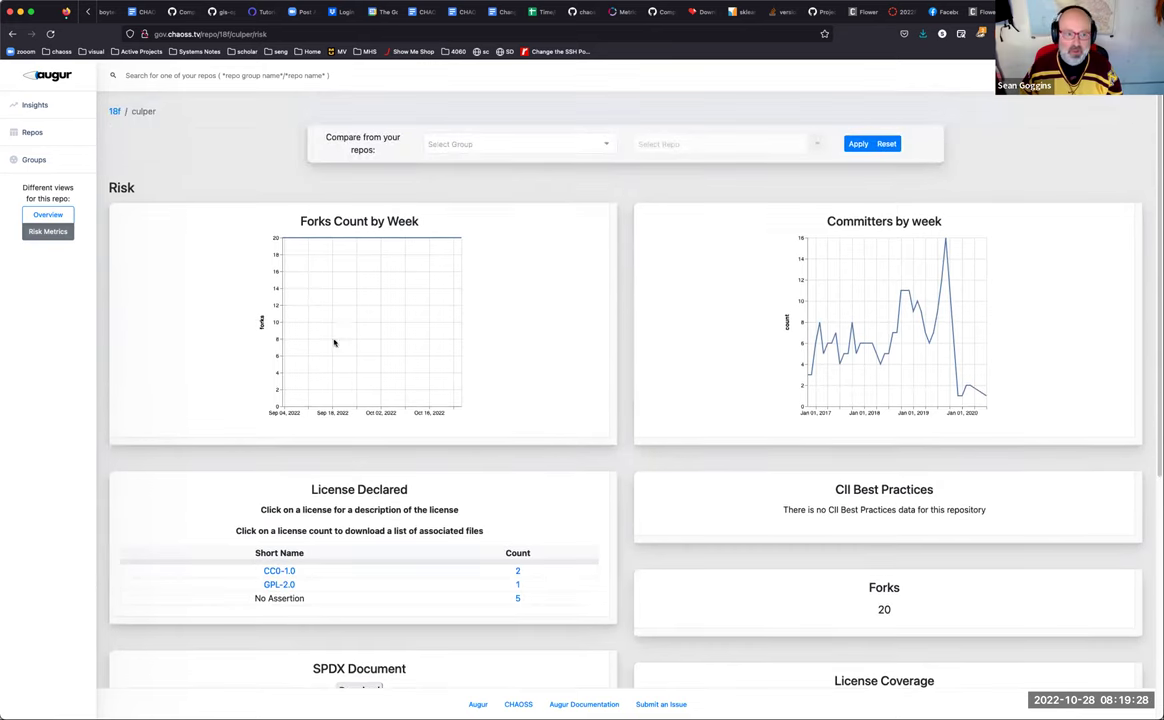
Step: Return to the Repo Groups list via the Augur logo and select the address bar
{"action": "left_click", "coordinate": [58, 70]}
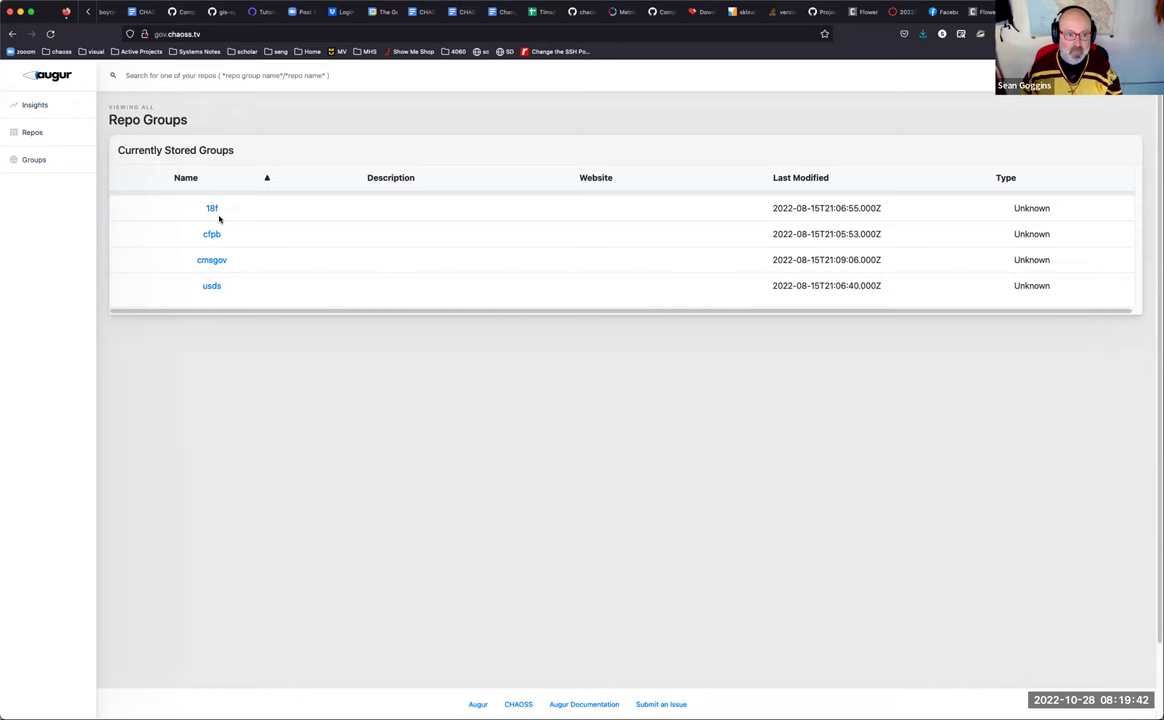
{"action": "left_click", "coordinate": [215, 31]}
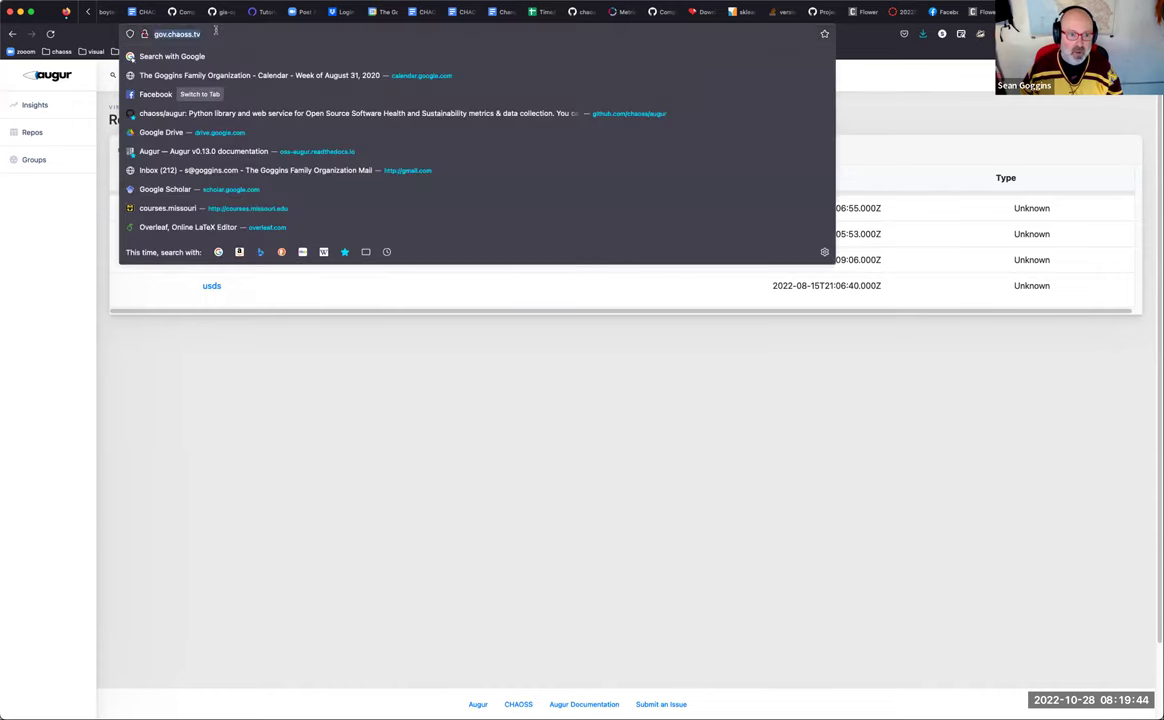
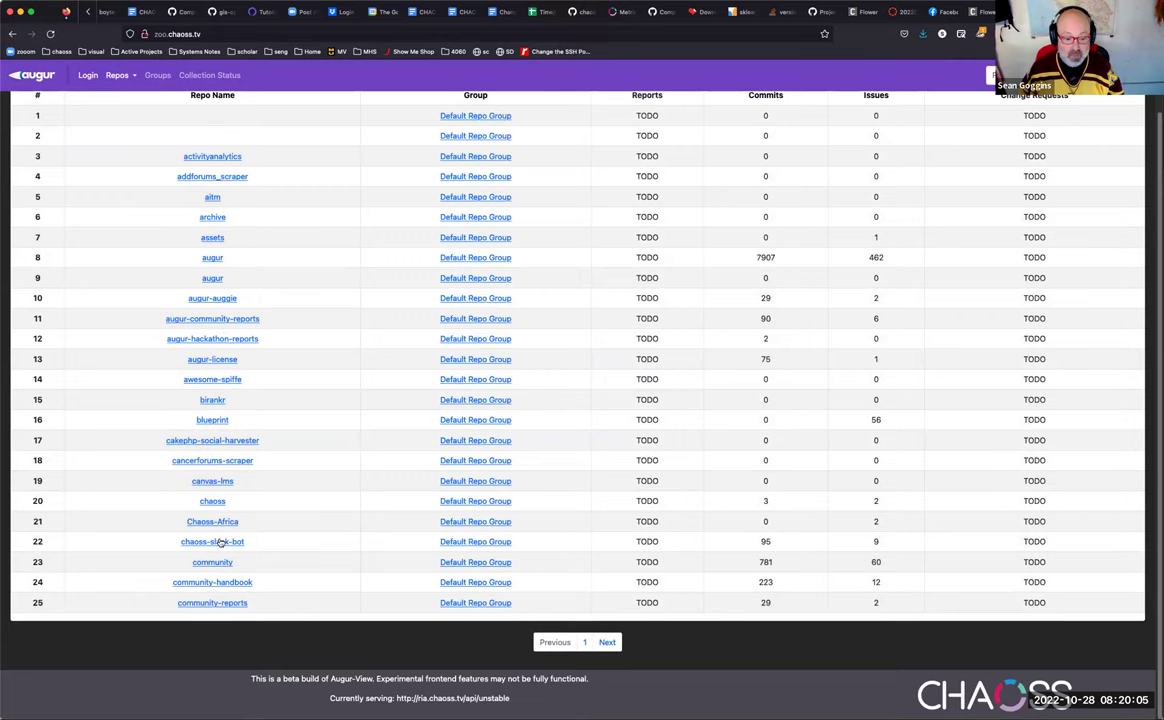
Step: Open the report page for the augur repository from the top of the repo table
{"action": "scroll", "coordinate": [424, 442], "scroll_direction": "up", "scroll_amount": 2}
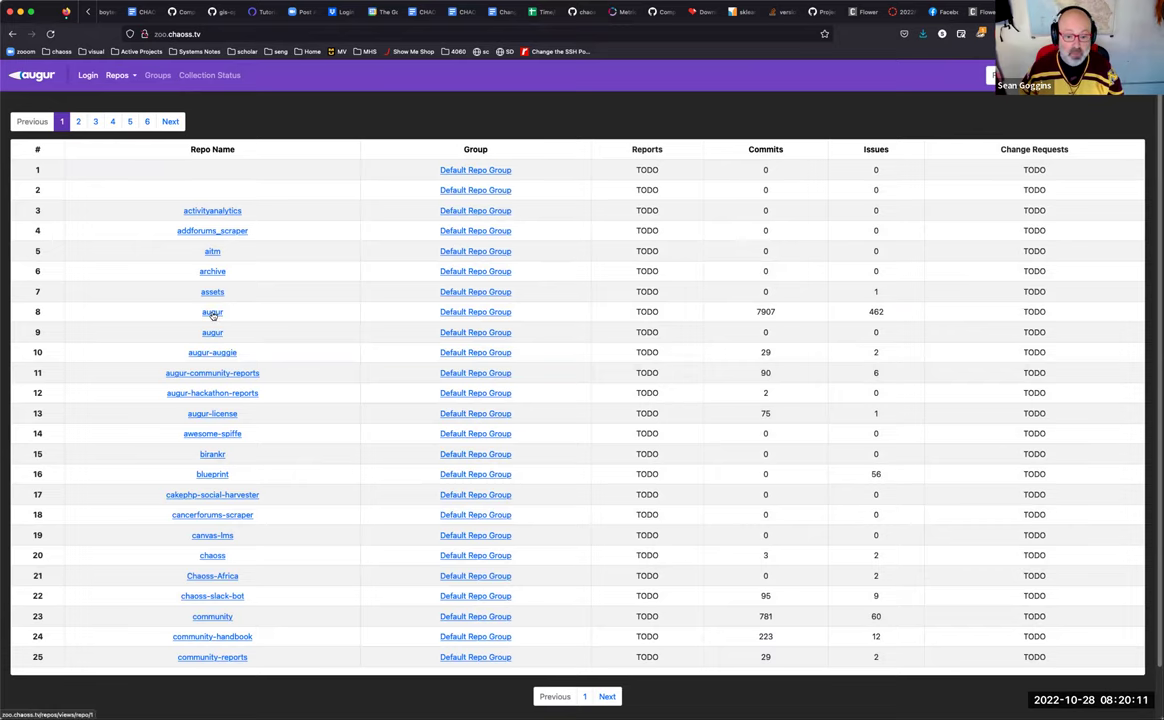
{"action": "left_click", "coordinate": [213, 313]}
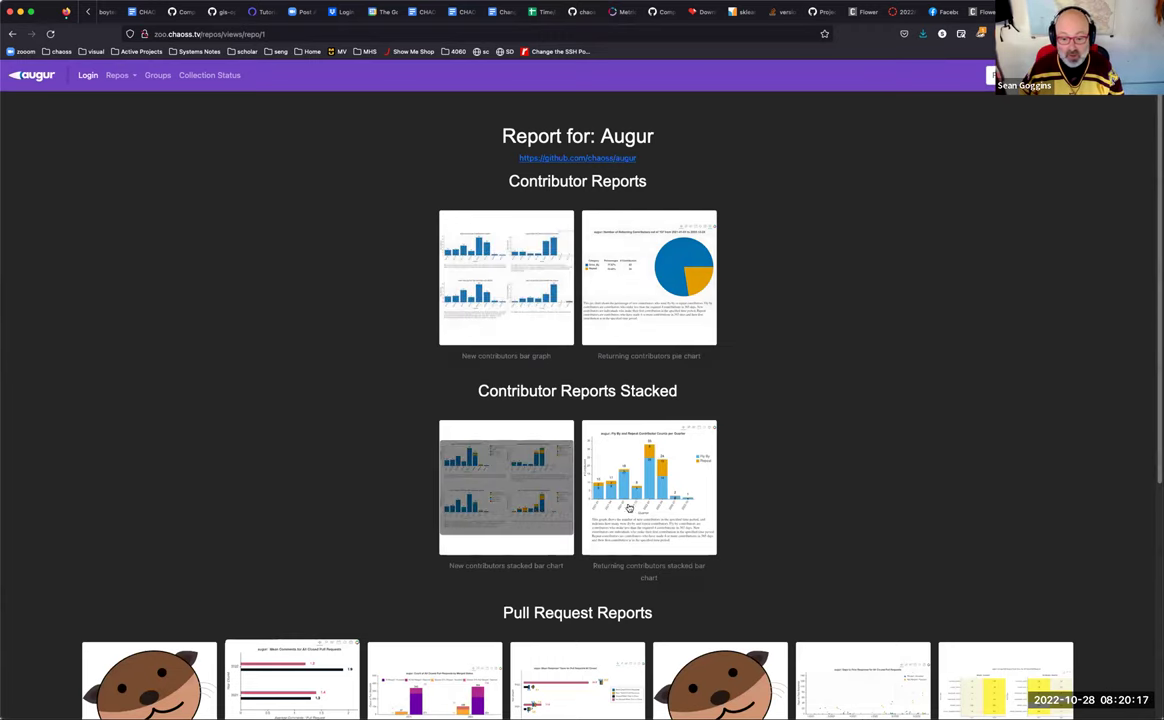
Step: View the enlarged New contributors bar graph, then the enlarged New contributors stacked bar chart
{"action": "left_click", "coordinate": [516, 292]}
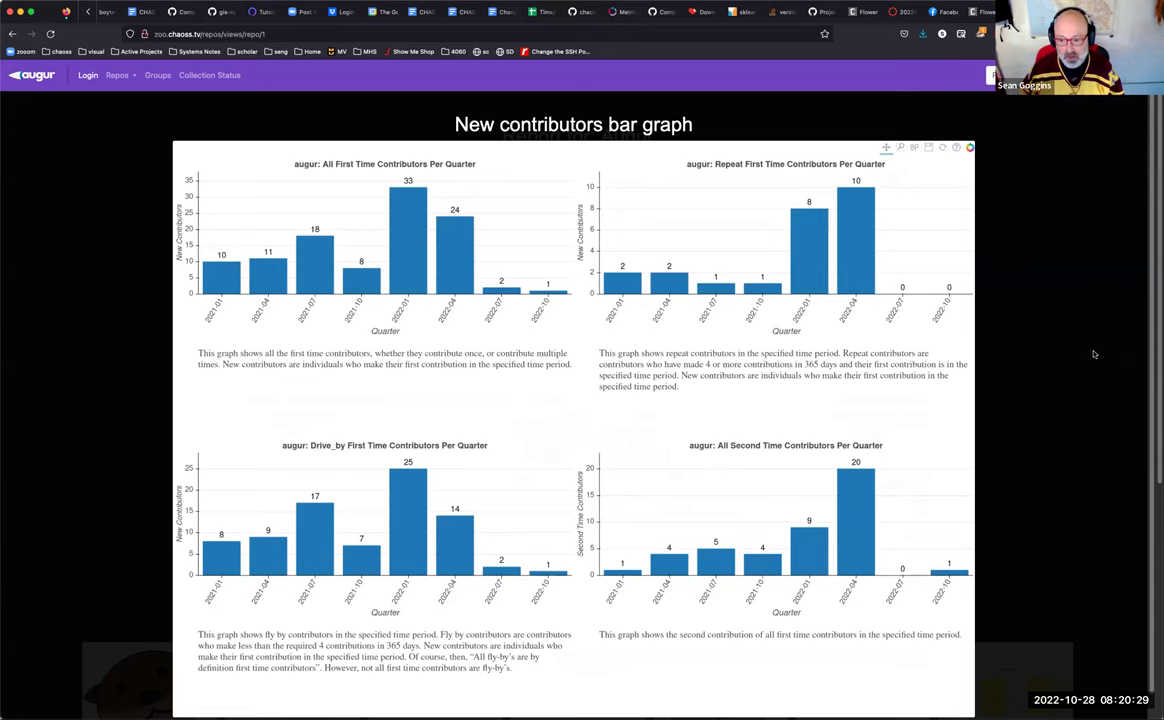
{"action": "left_click", "coordinate": [996, 322]}
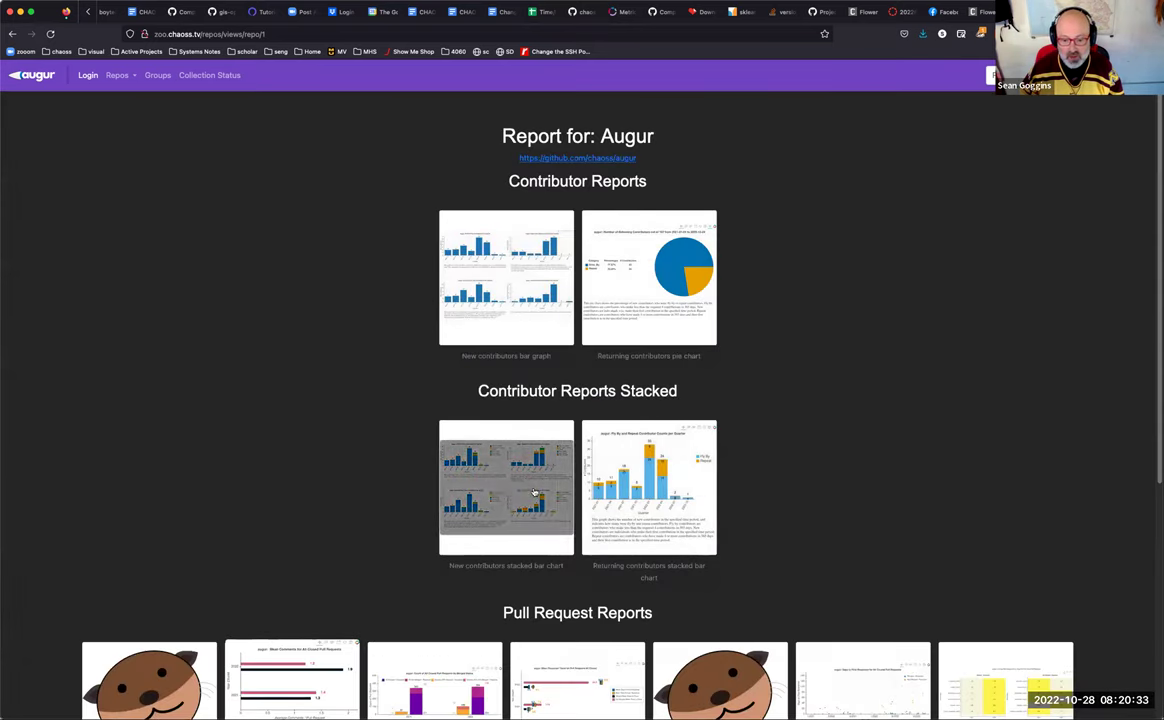
{"action": "left_click", "coordinate": [491, 450]}
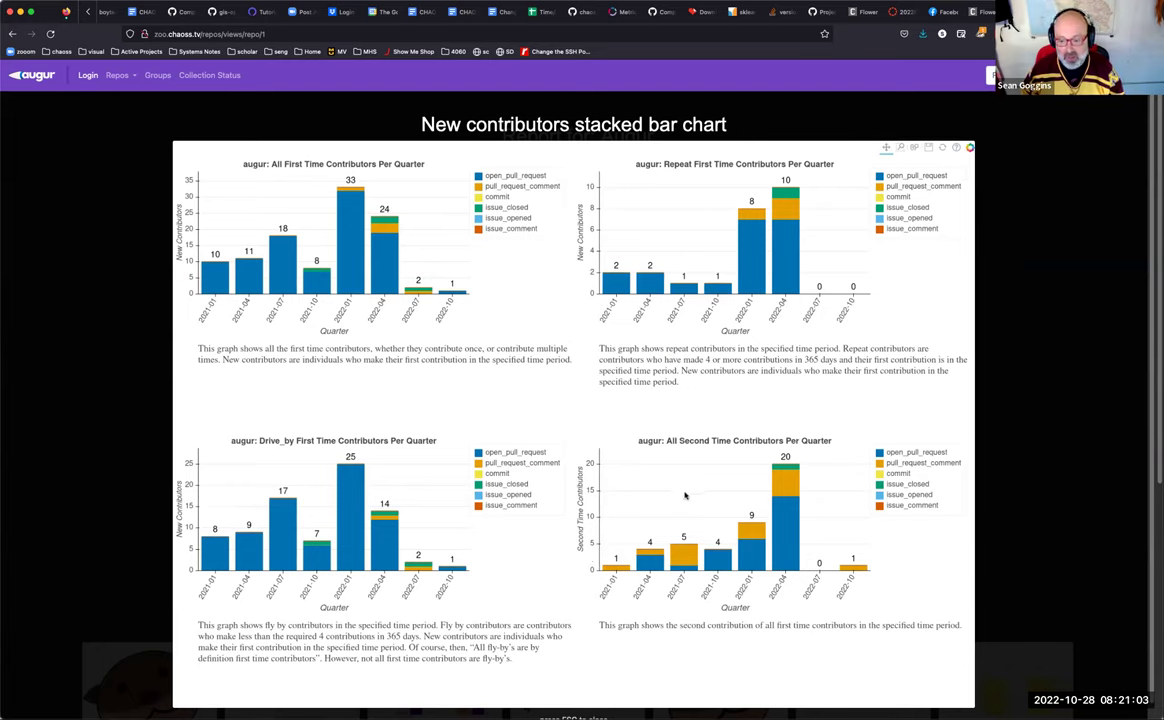
Step: Close the enlarged New contributors stacked bar chart to return to the augur report
{"action": "left_click", "coordinate": [1034, 486]}
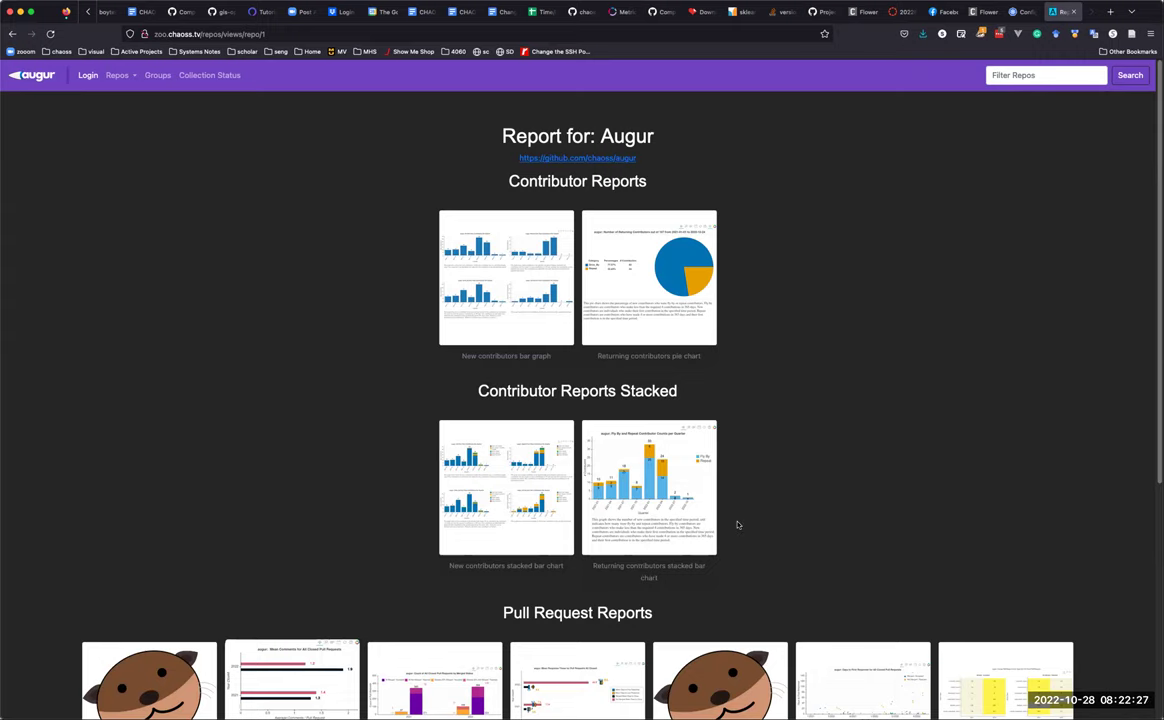
Step: Open the registration form and enter a new user ID and password
{"action": "left_click", "coordinate": [88, 76]}
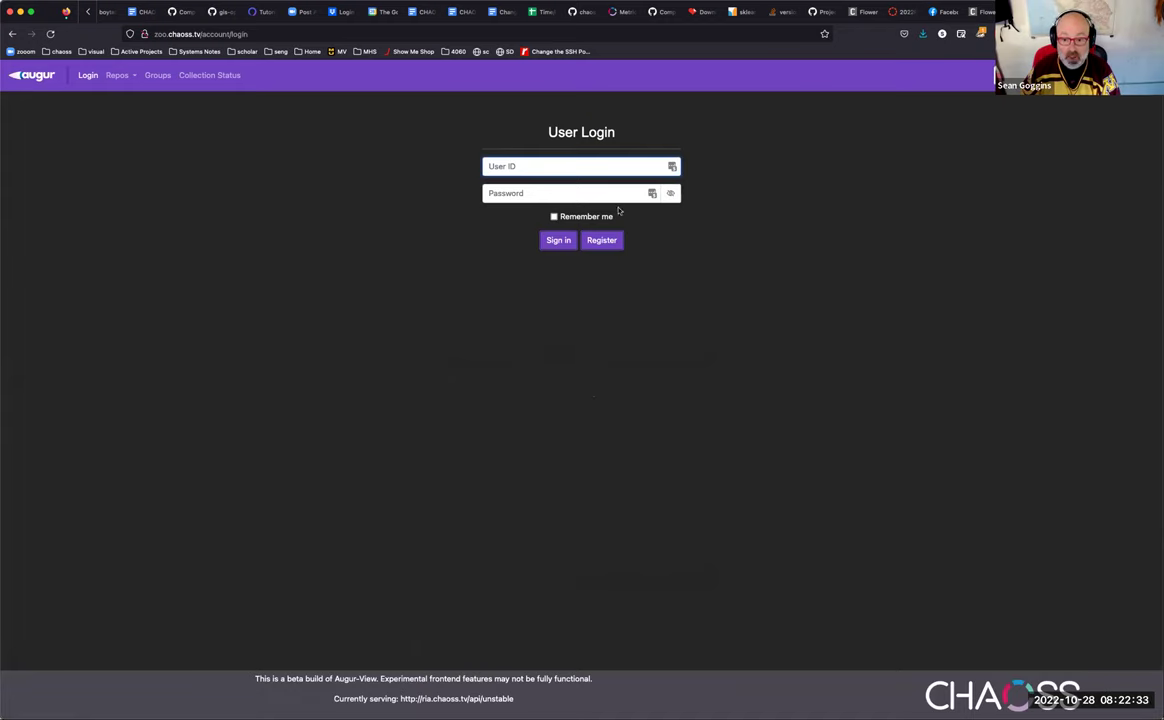
{"action": "left_click", "coordinate": [601, 240]}
{"action": "left_click", "coordinate": [566, 167]}
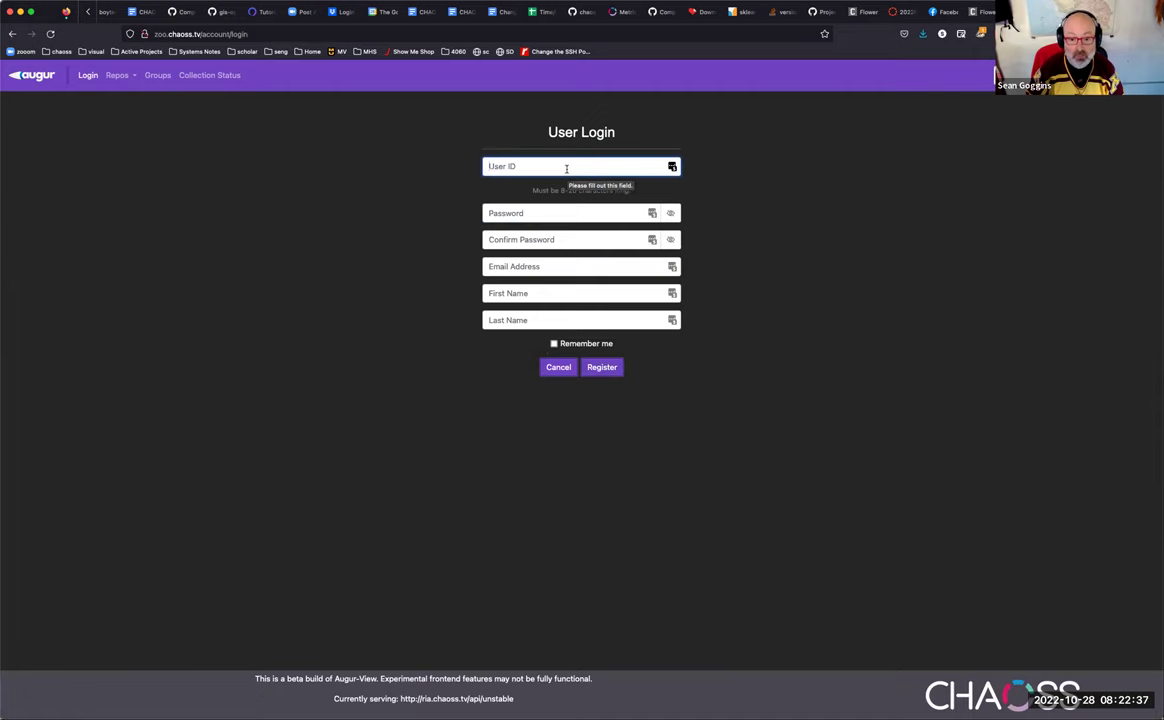
{"action": "type", "text": "demo"}
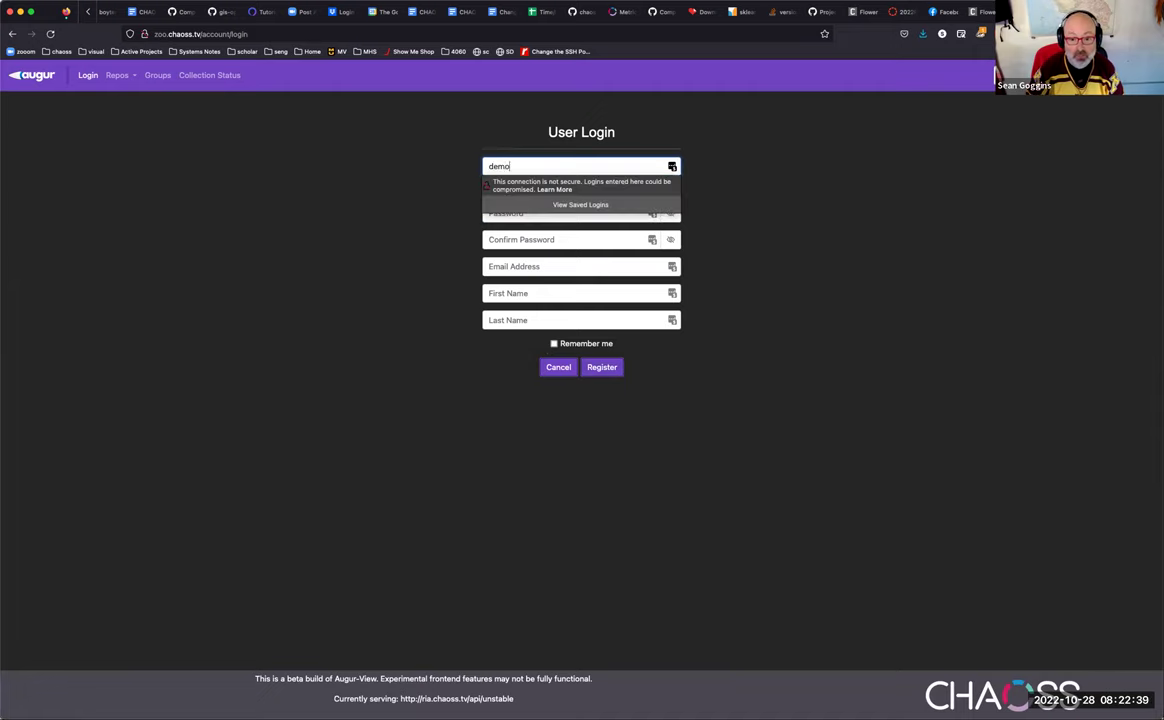
{"action": "type", "text": "33"}
{"action": "key", "text": "Tab"}
{"action": "type", "text": "•••••"}
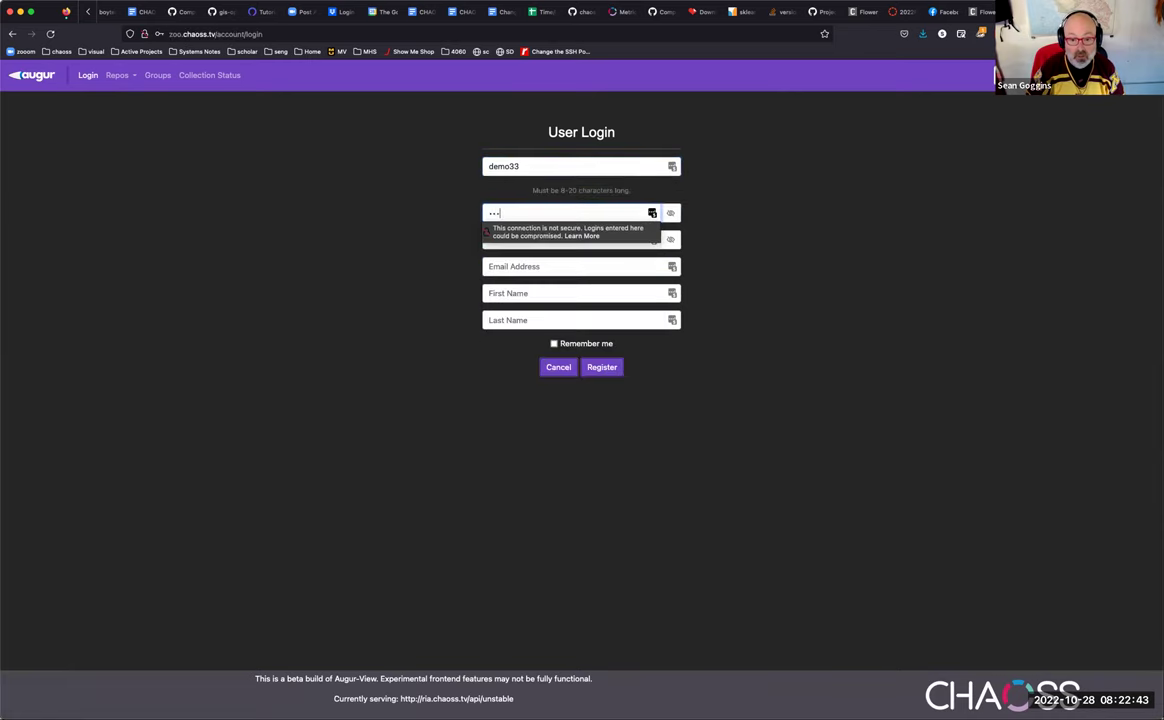
{"action": "type", "text": "•••"}
Step: Fill in the e-mail address, first and last name, tick Remember me, and register
{"action": "key", "text": "Tab"}
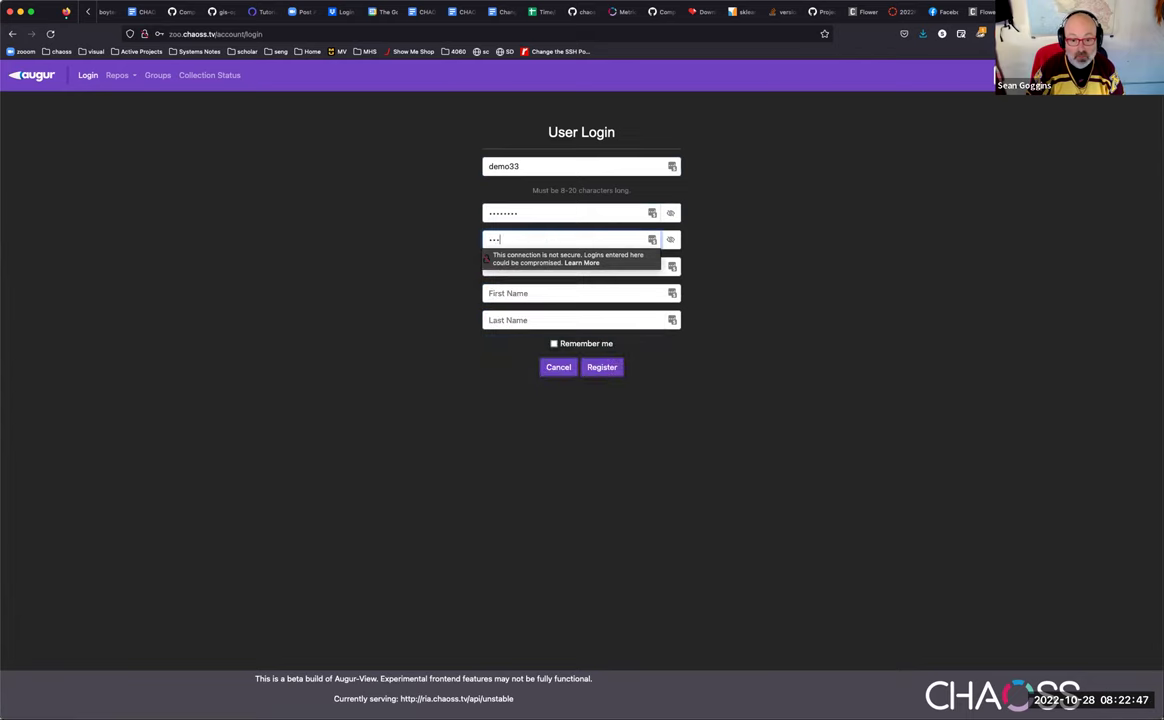
{"action": "key", "text": "Tab"}
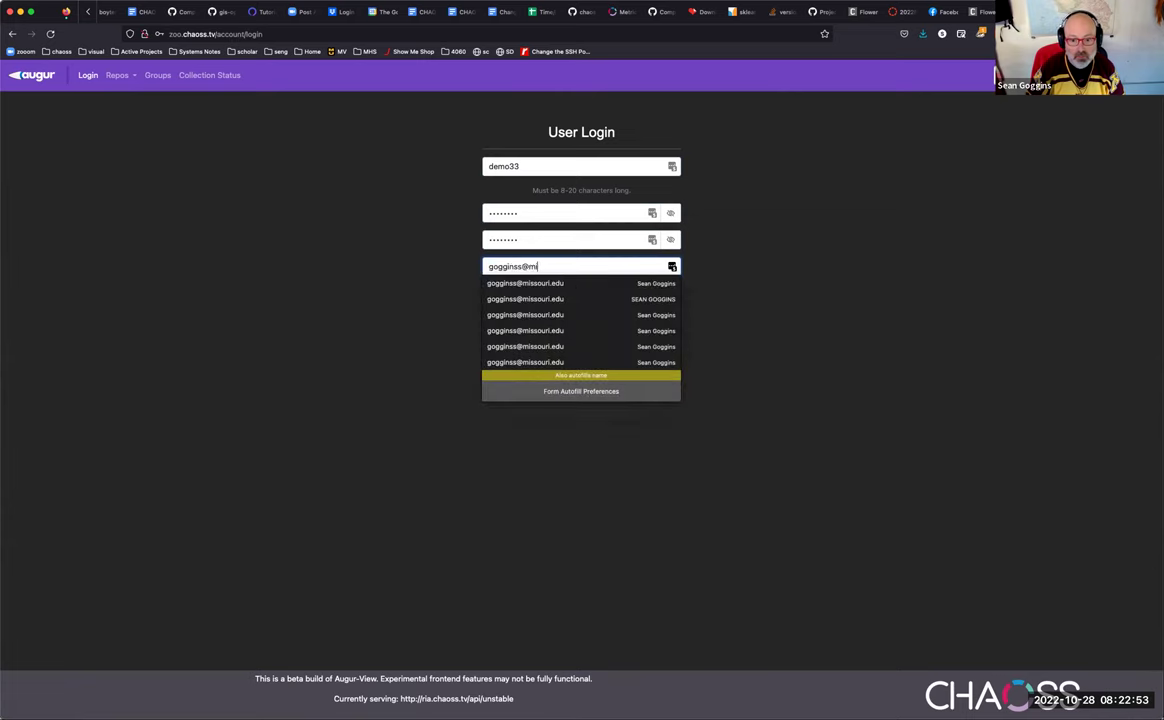
{"action": "key", "text": "Tab"}
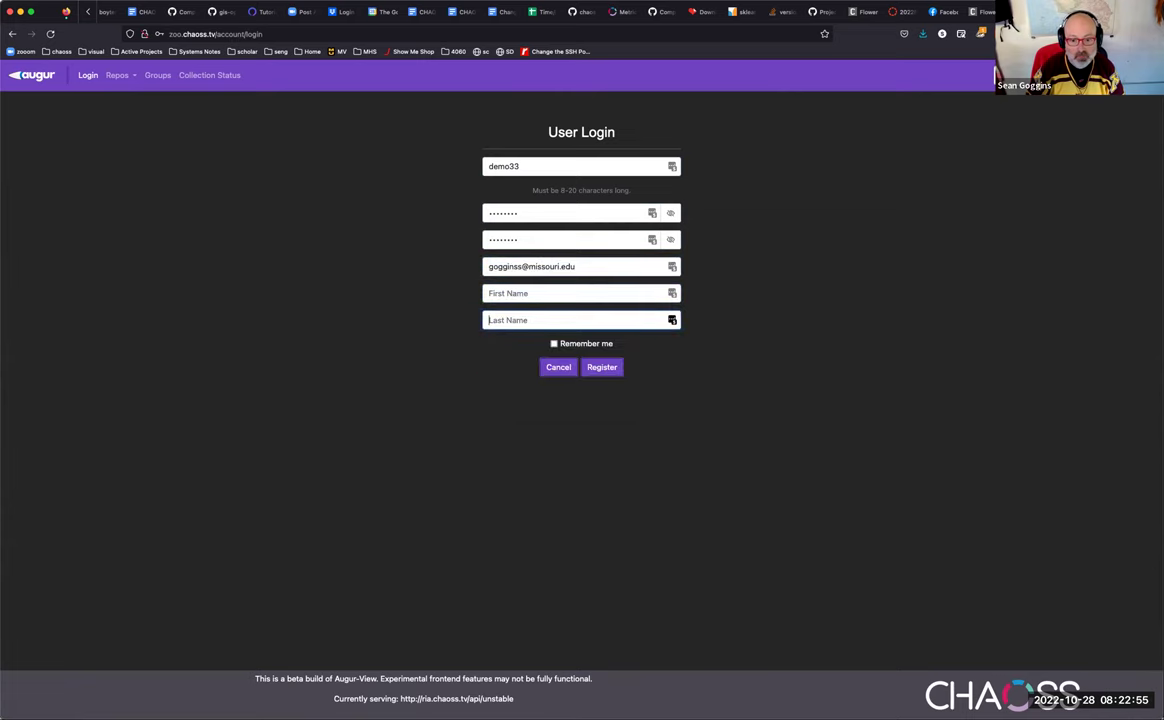
{"action": "key", "text": "Tab"}
{"action": "key", "text": "Tab"}
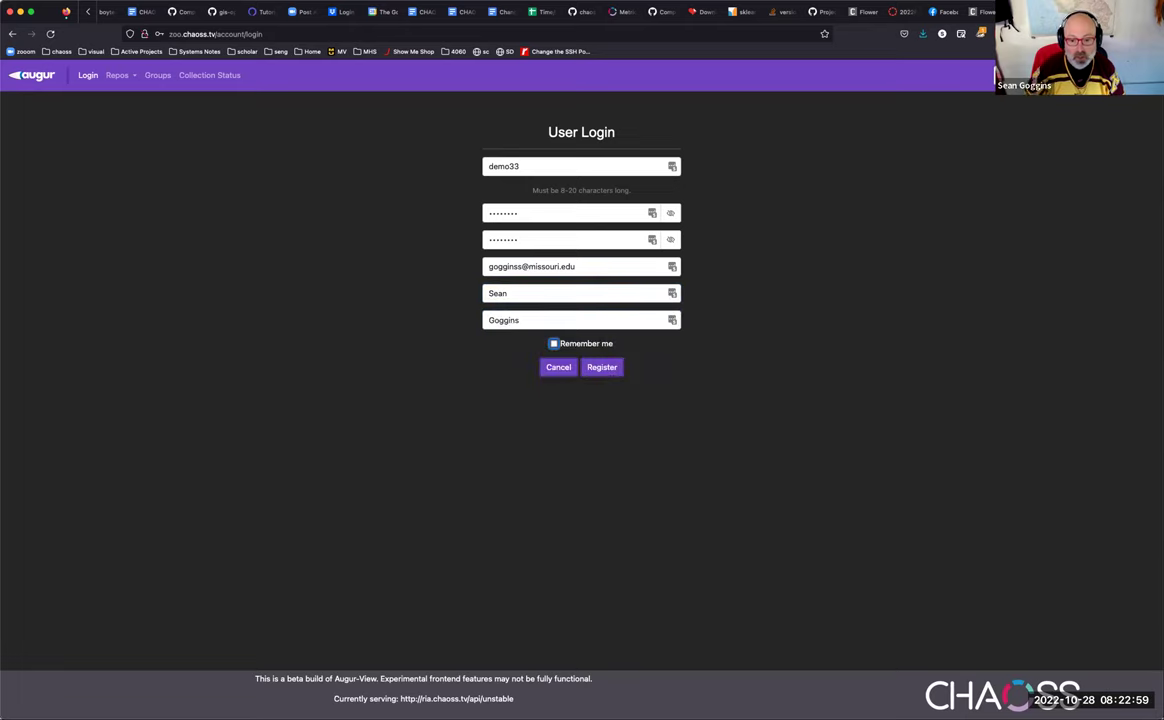
{"action": "left_click", "coordinate": [580, 343]}
{"action": "left_click", "coordinate": [600, 367]}
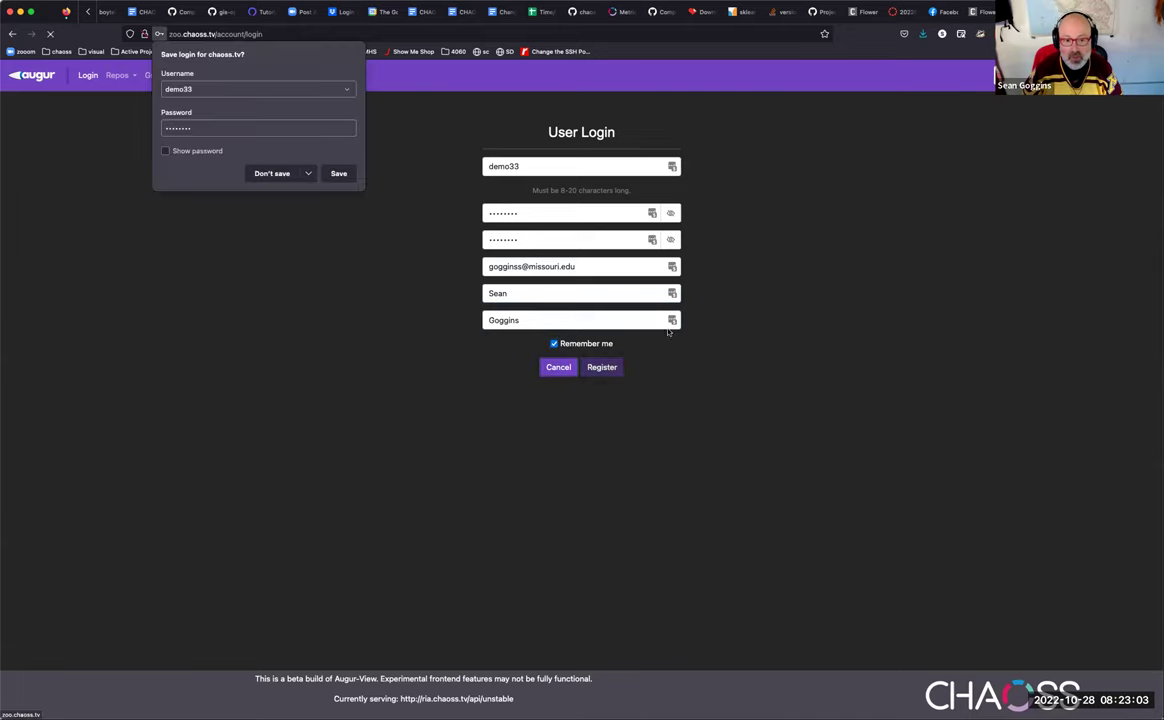
Step: Save the new login in the browser and add it to LastPass
{"action": "left_click", "coordinate": [339, 175]}
{"action": "left_click", "coordinate": [1119, 140]}
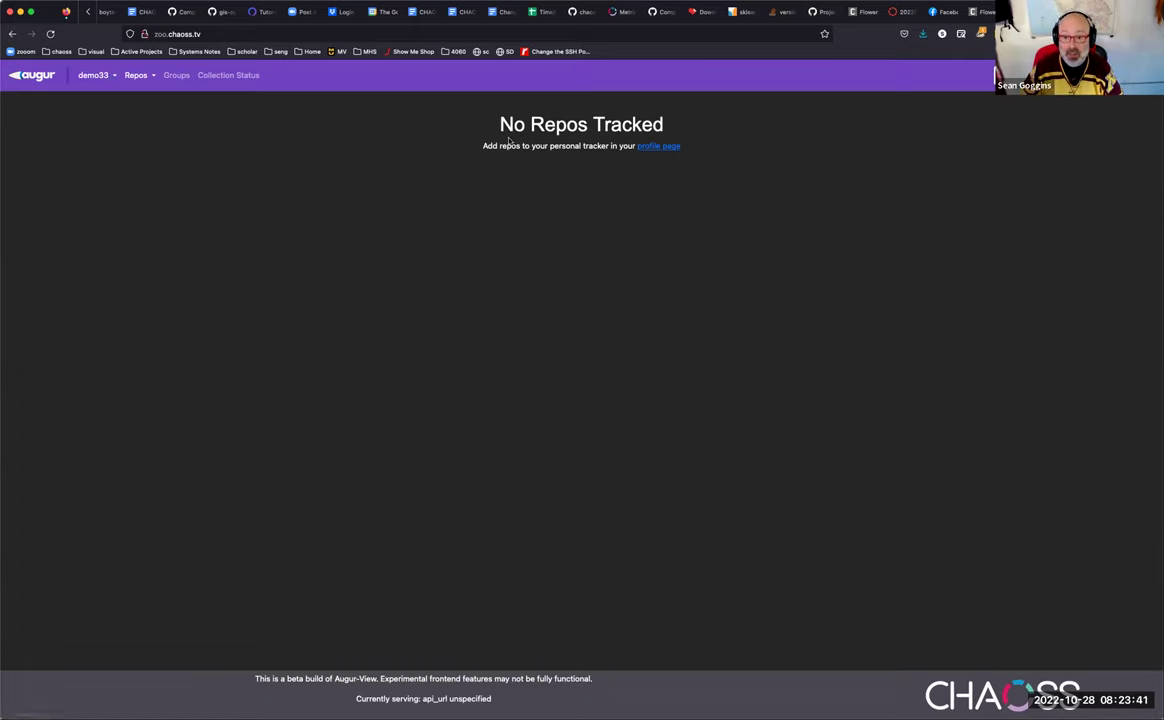
{"action": "left_click", "coordinate": [650, 147]}
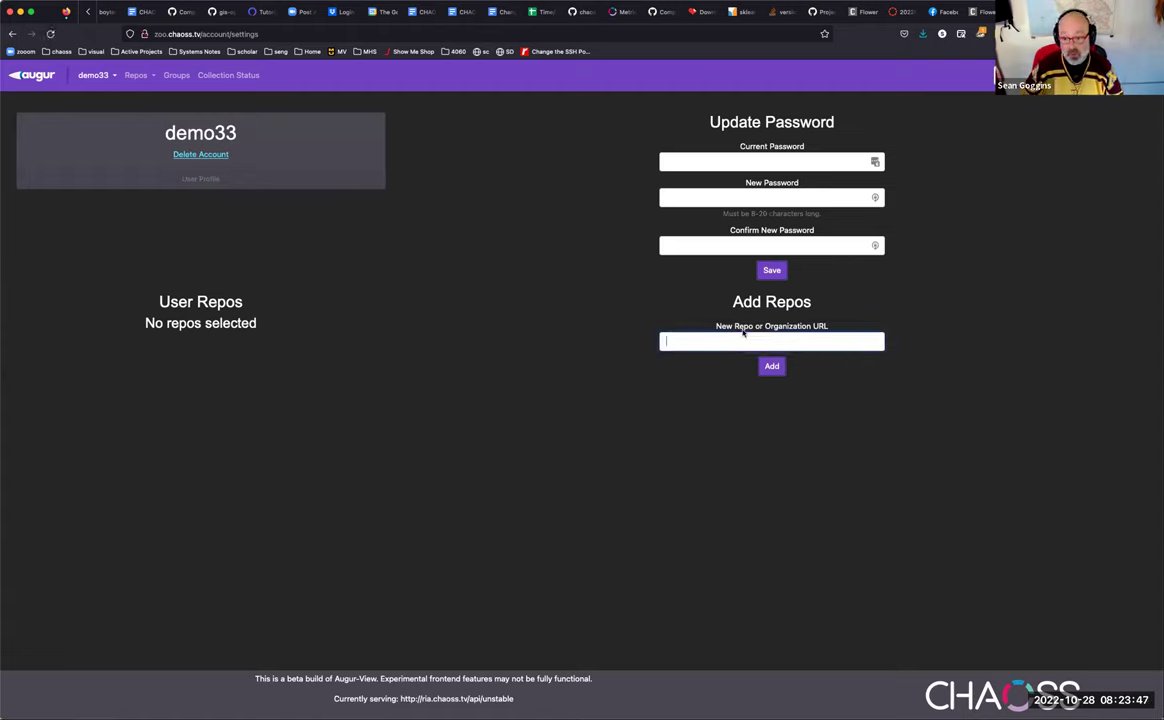
{"action": "type", "text": "https"}
{"action": "key", "text": "Down"}
{"action": "key", "text": "Down"}
{"action": "key", "text": "Return"}
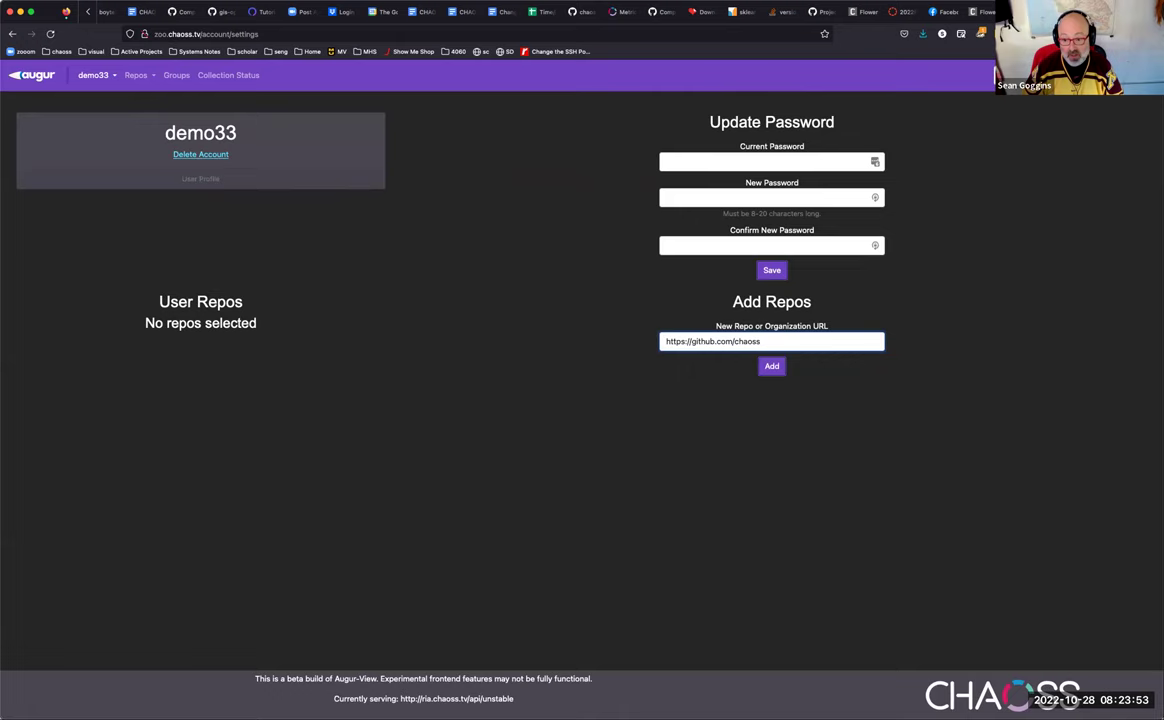
{"action": "left_click", "coordinate": [771, 368]}
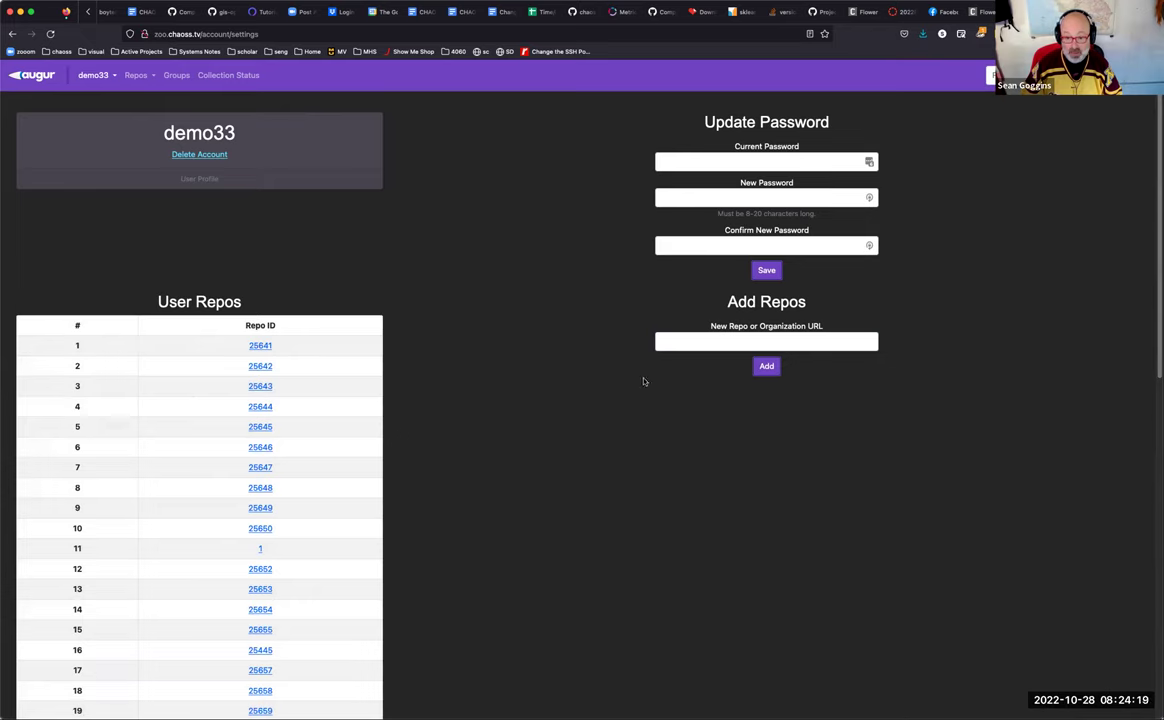
{"action": "left_click", "coordinate": [699, 342]}
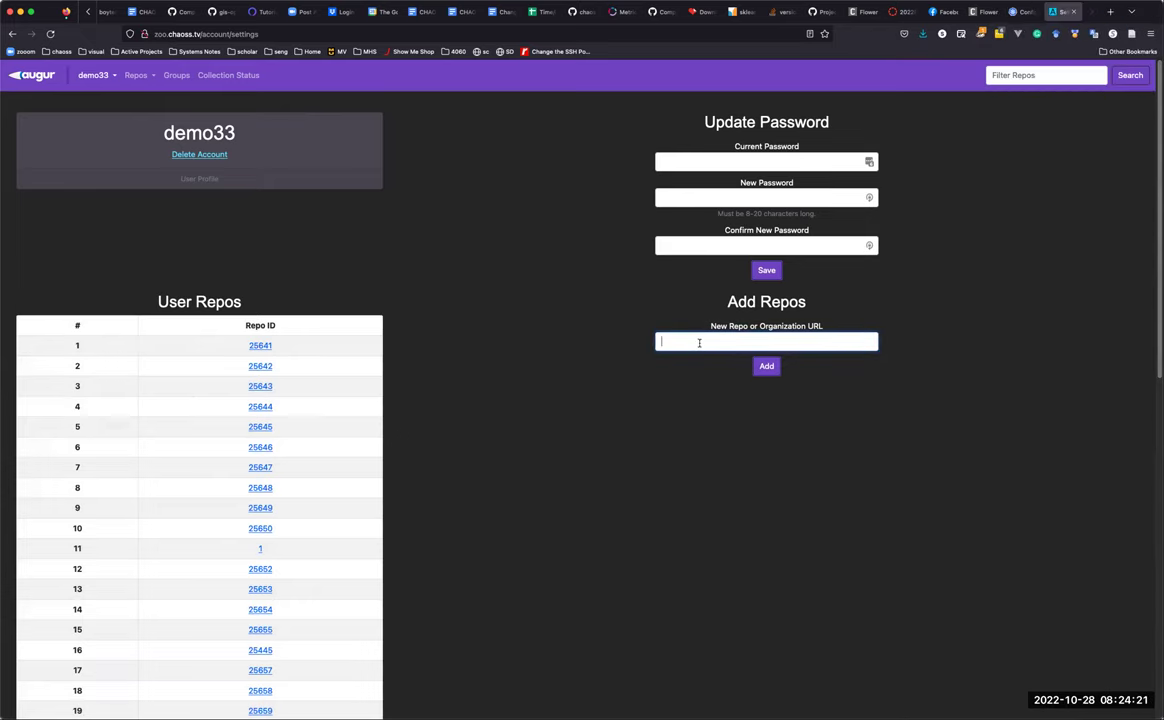
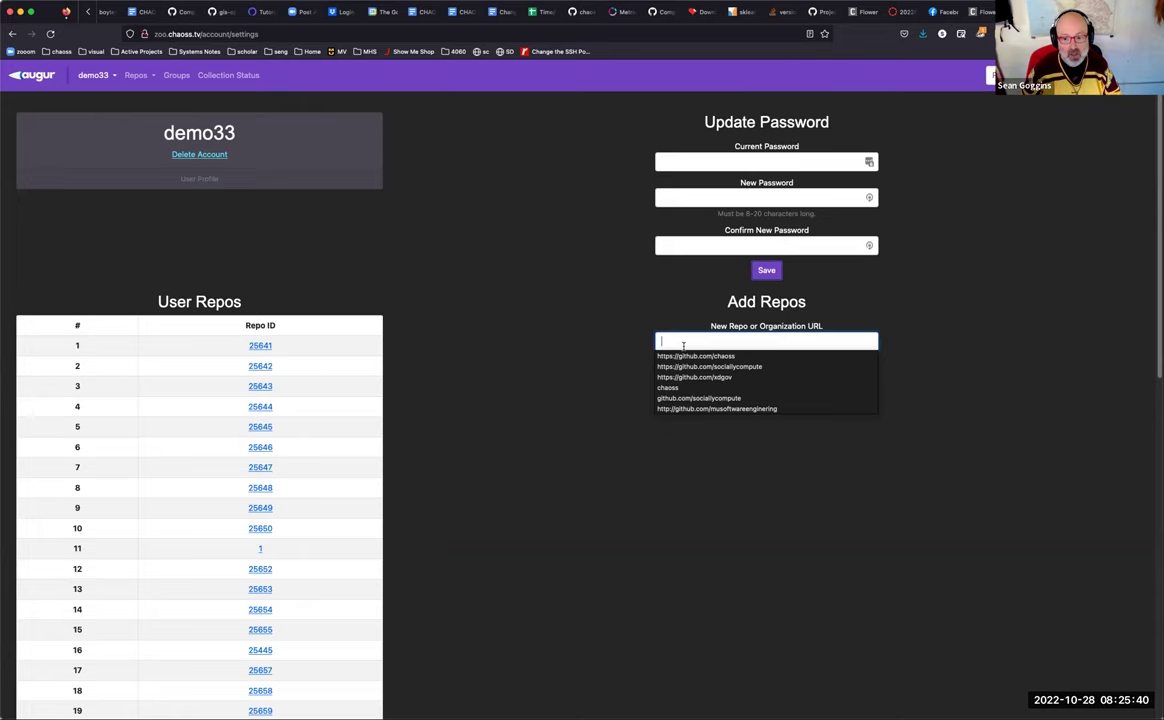
{"action": "type", "text": "h"}
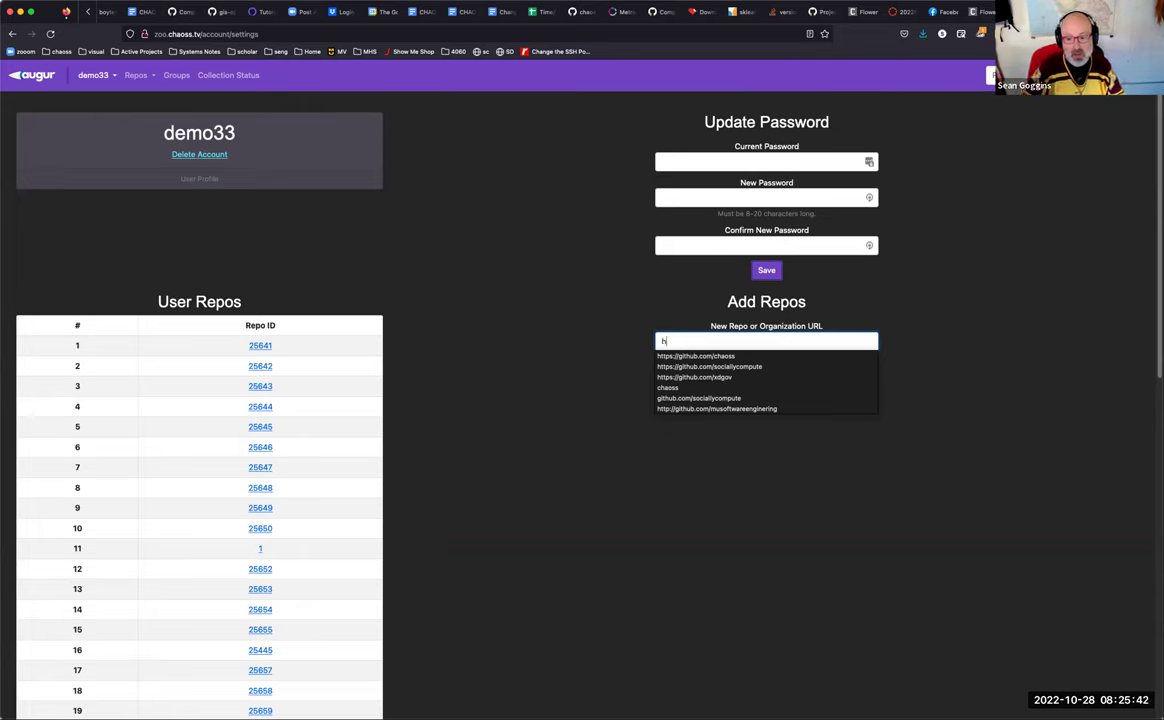
{"action": "type", "text": "ttps://"}
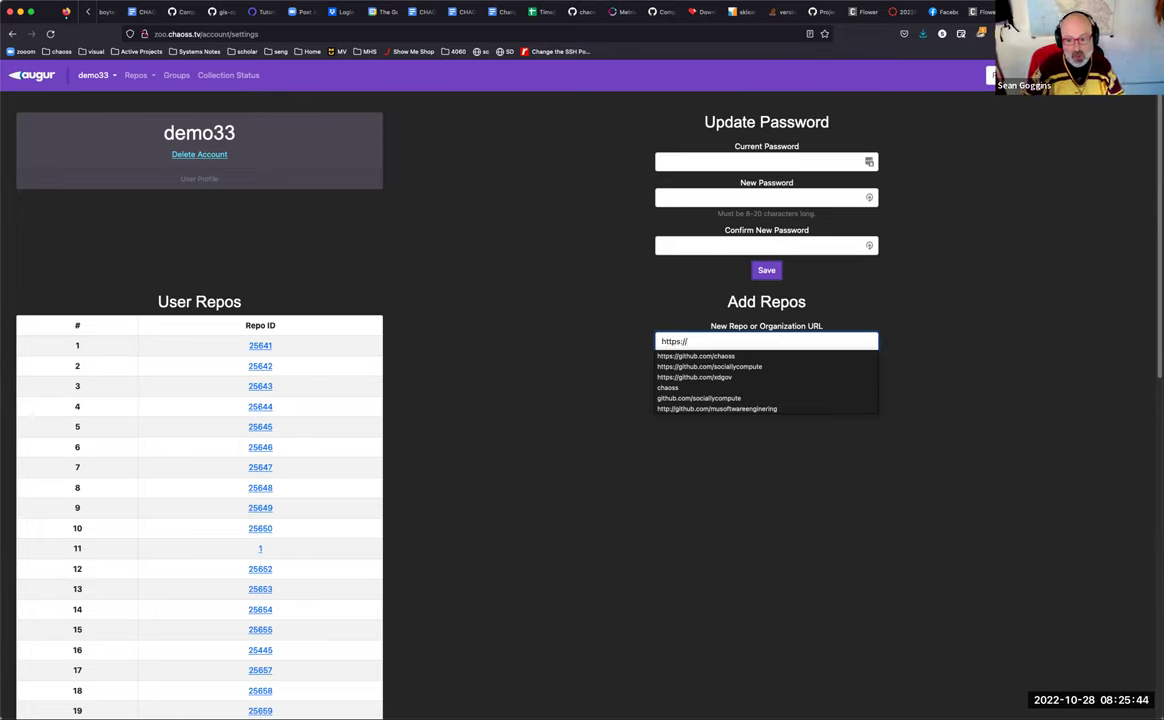
{"action": "type", "text": "github"}
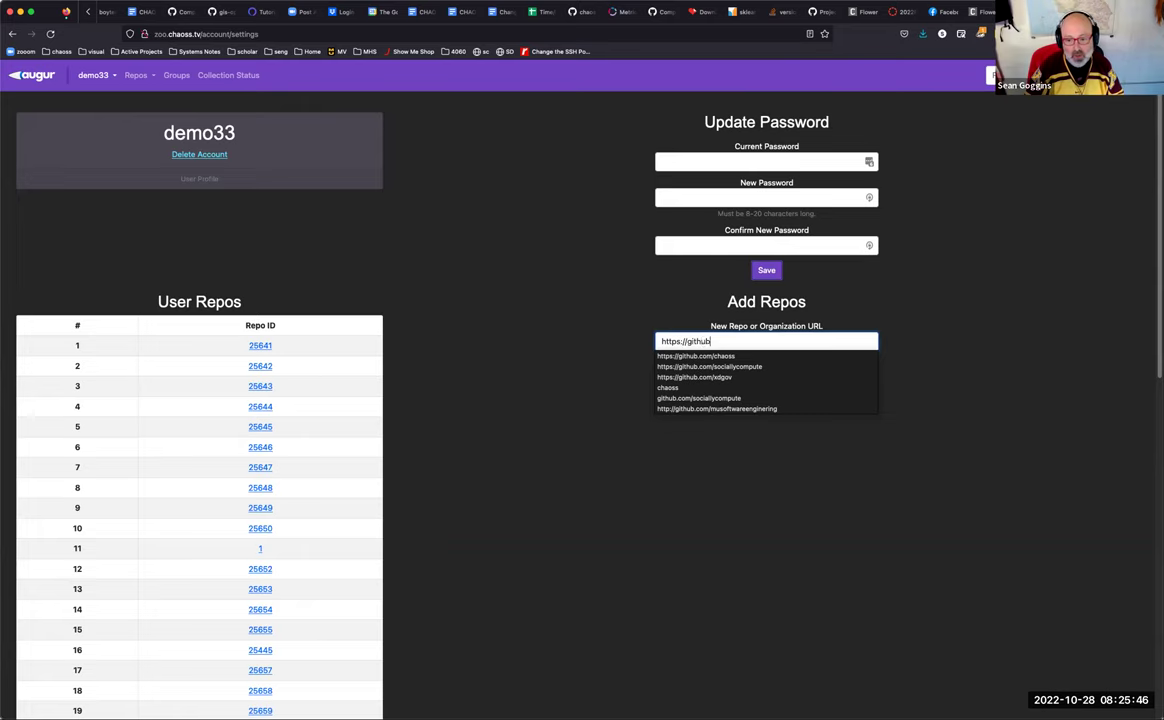
{"action": "type", "text": ".com/"}
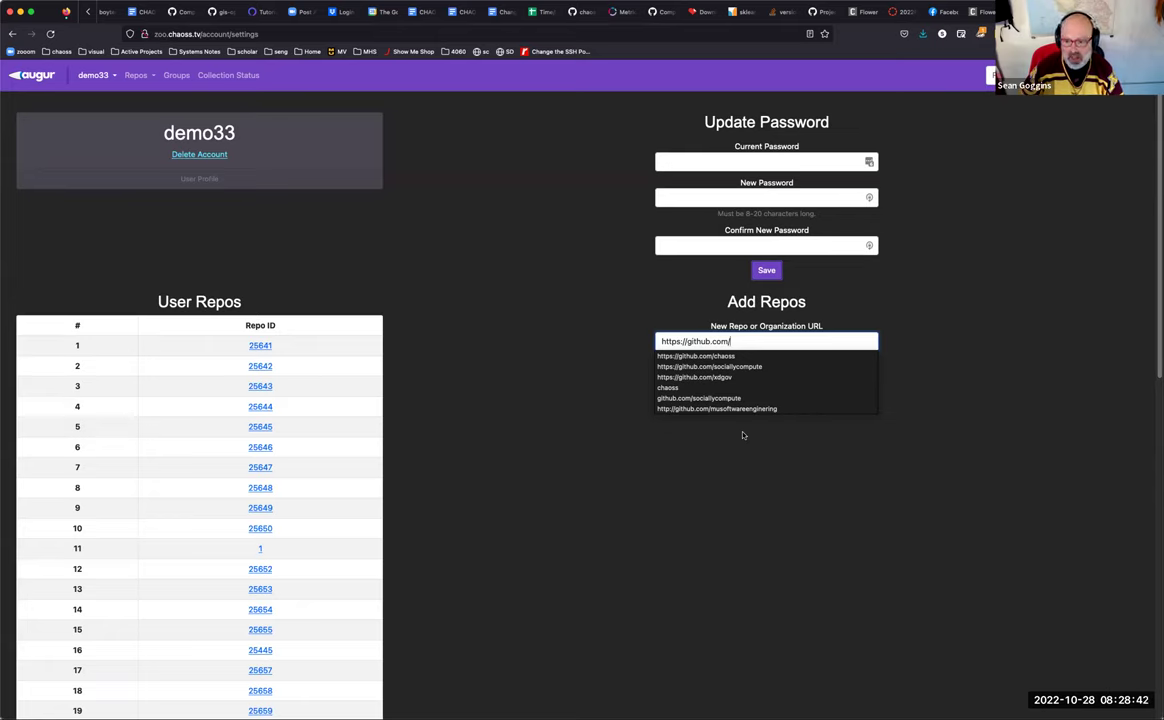
{"action": "type", "text": "vmware"}
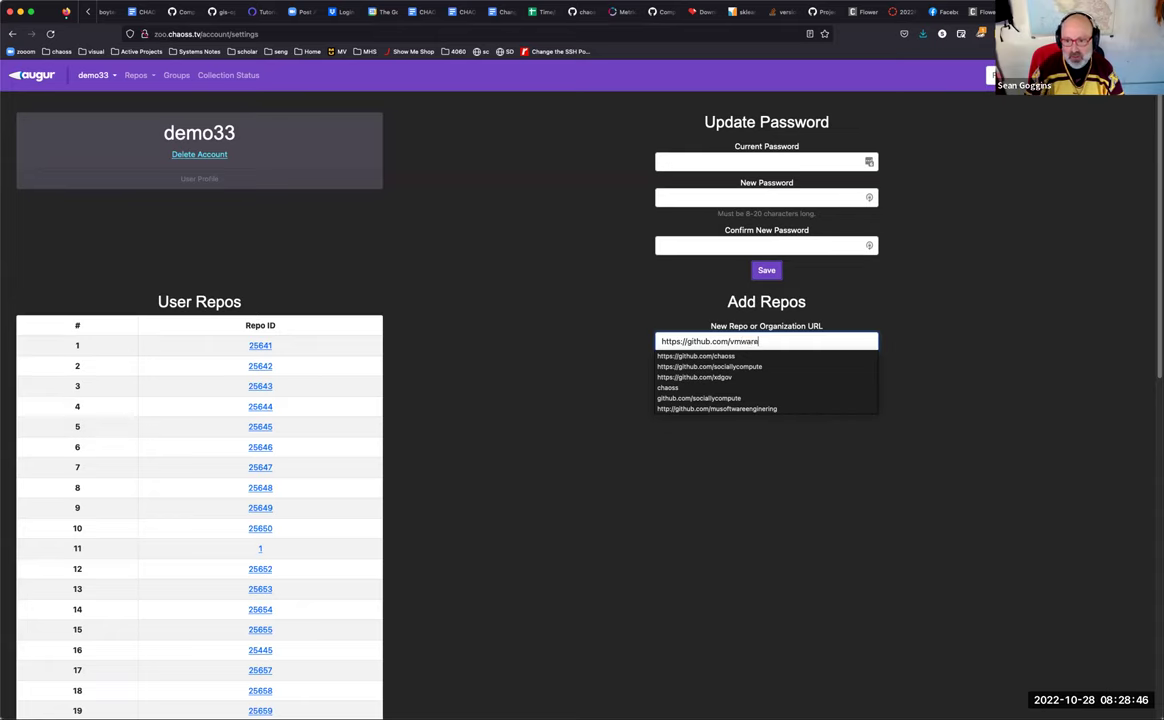
{"action": "key", "text": "Escape"}
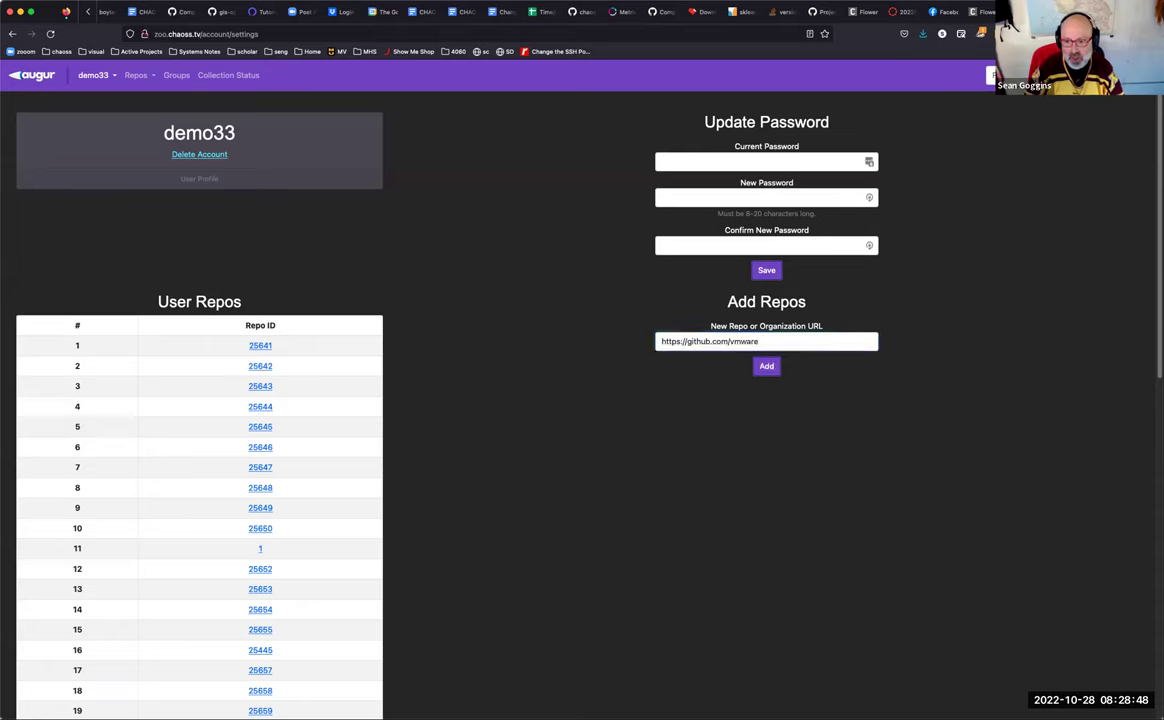
{"action": "left_click", "coordinate": [762, 367]}
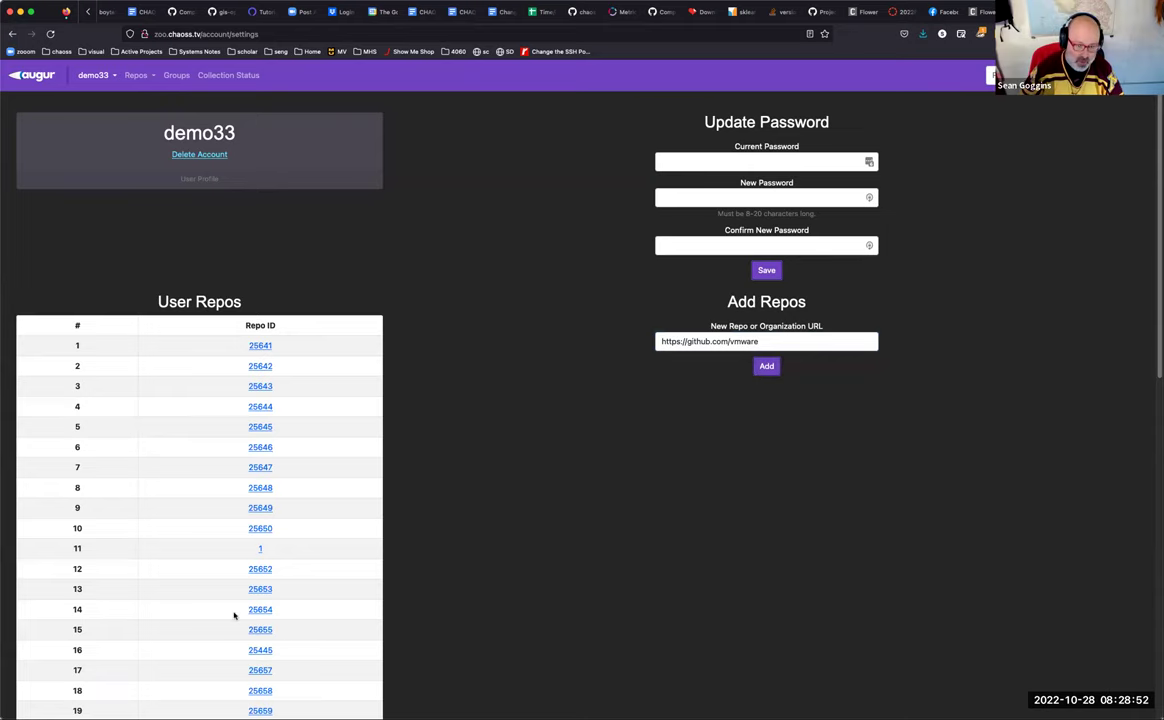
{"action": "left_click", "coordinate": [764, 372]}
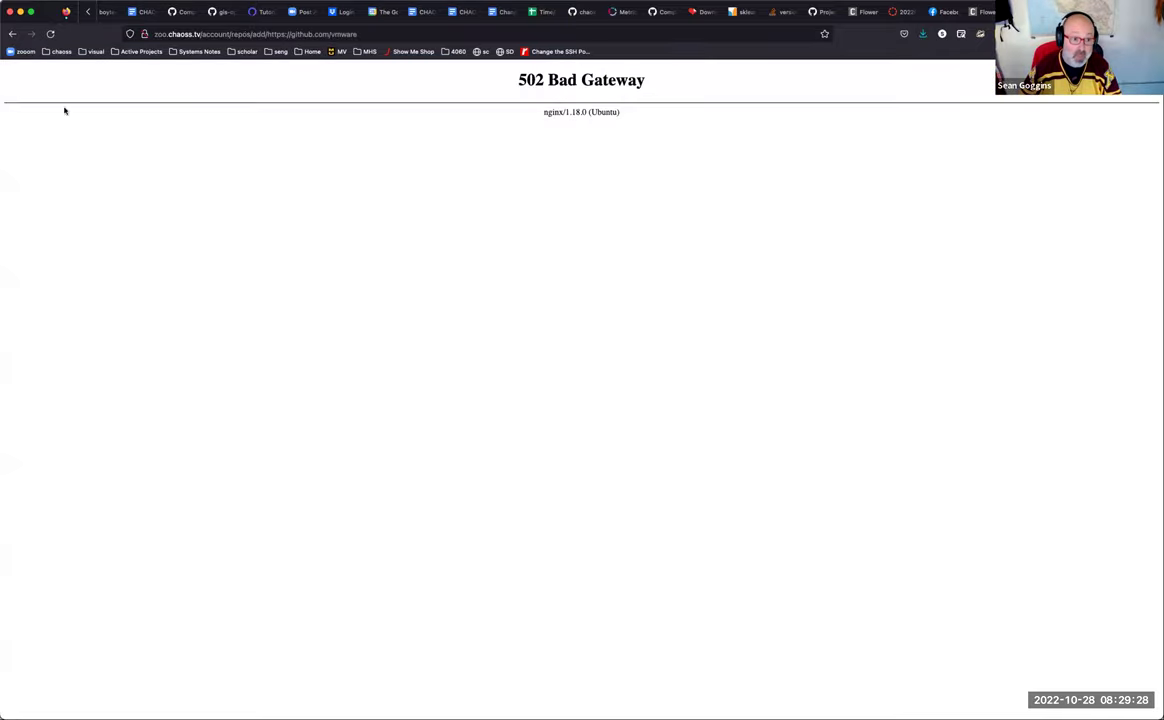
{"action": "left_click", "coordinate": [13, 34]}
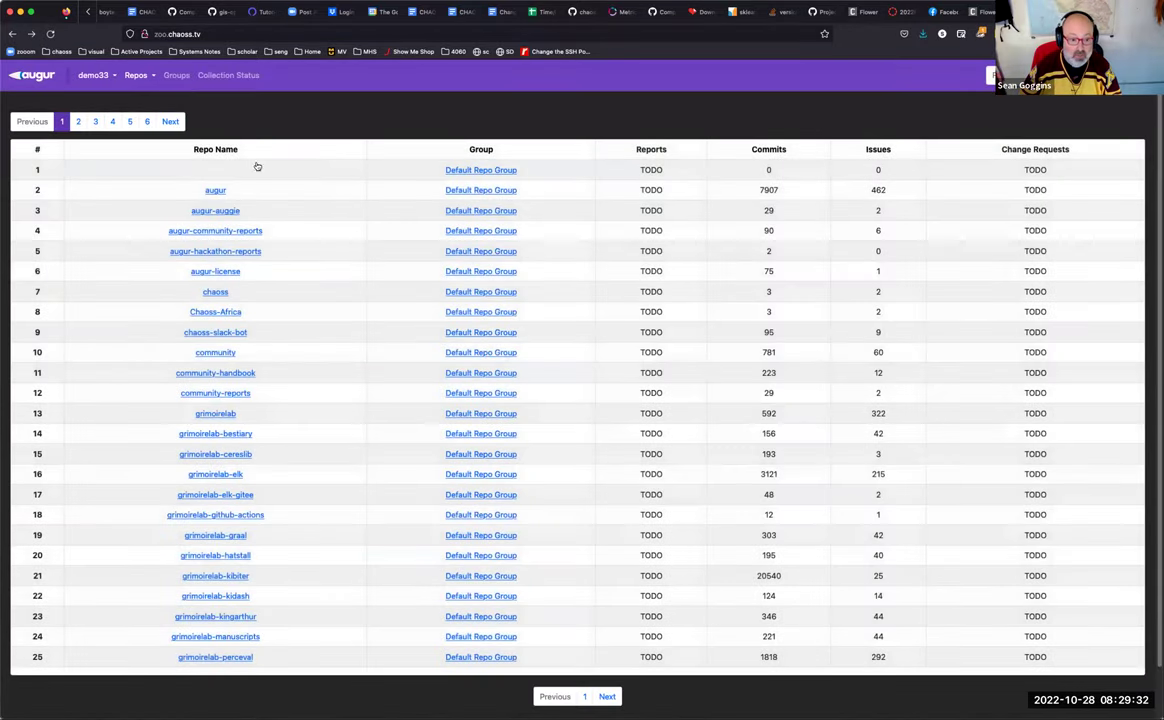
Step: Return to the repos table and page forward through pages 2 to 6
{"action": "left_click", "coordinate": [30, 70]}
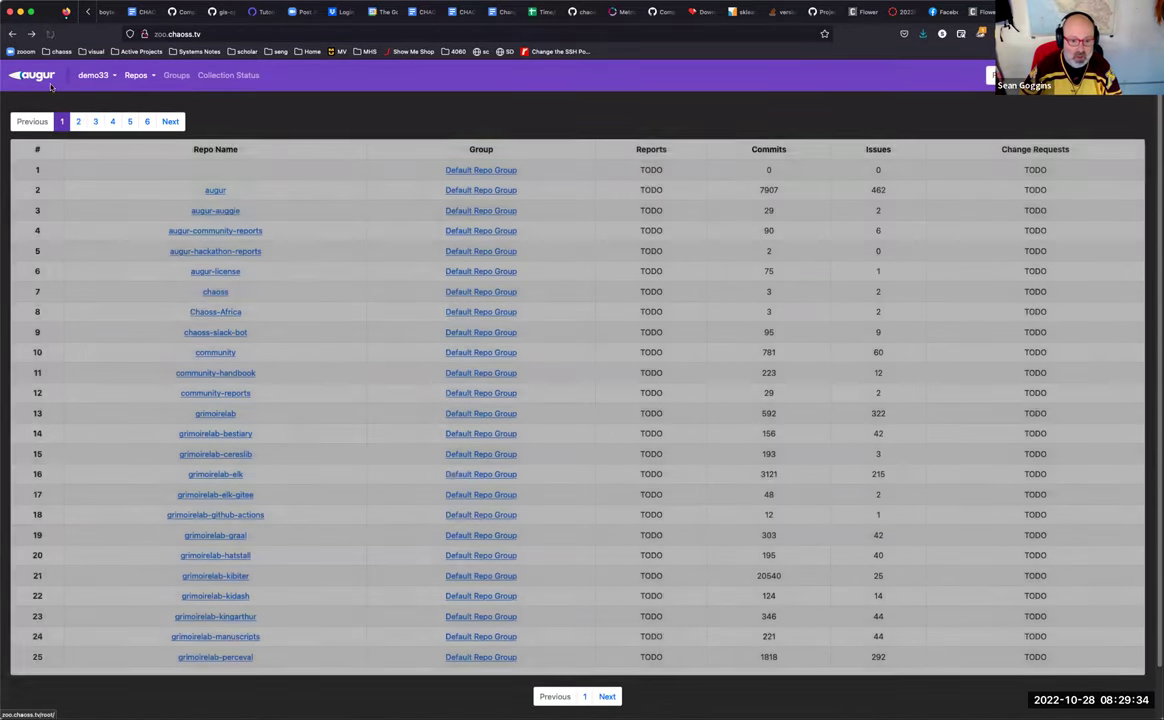
{"action": "scroll", "coordinate": [312, 275], "scroll_direction": "down", "scroll_amount": 1}
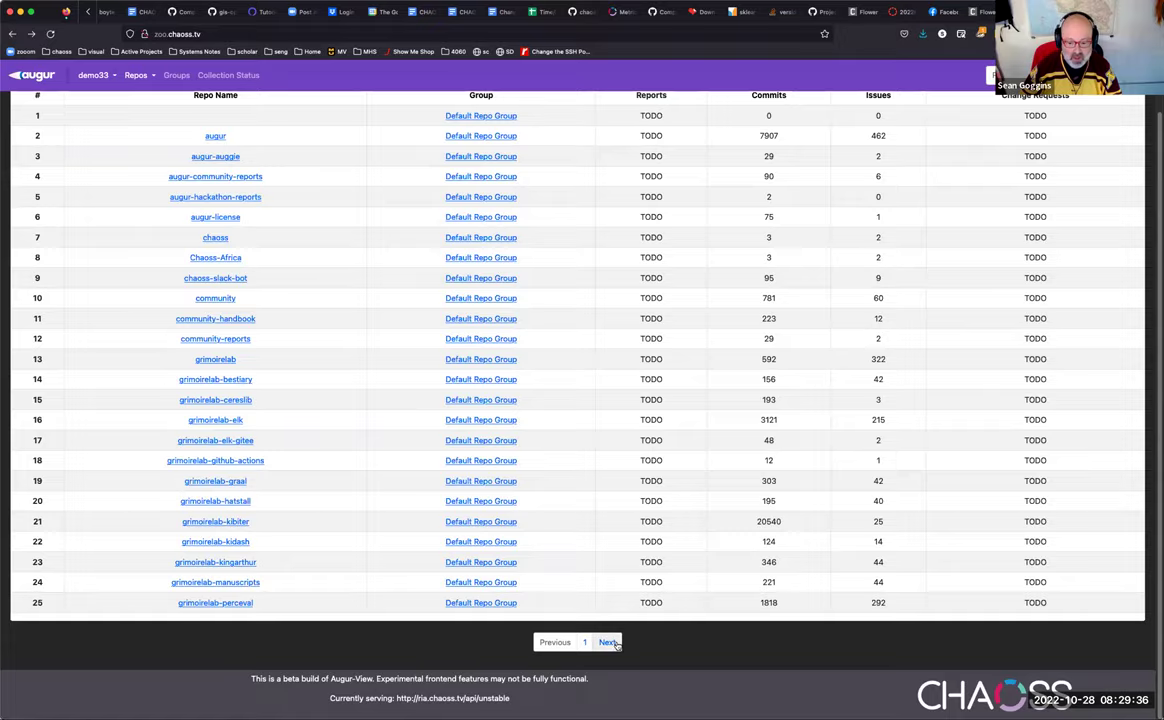
{"action": "left_click", "coordinate": [608, 643]}
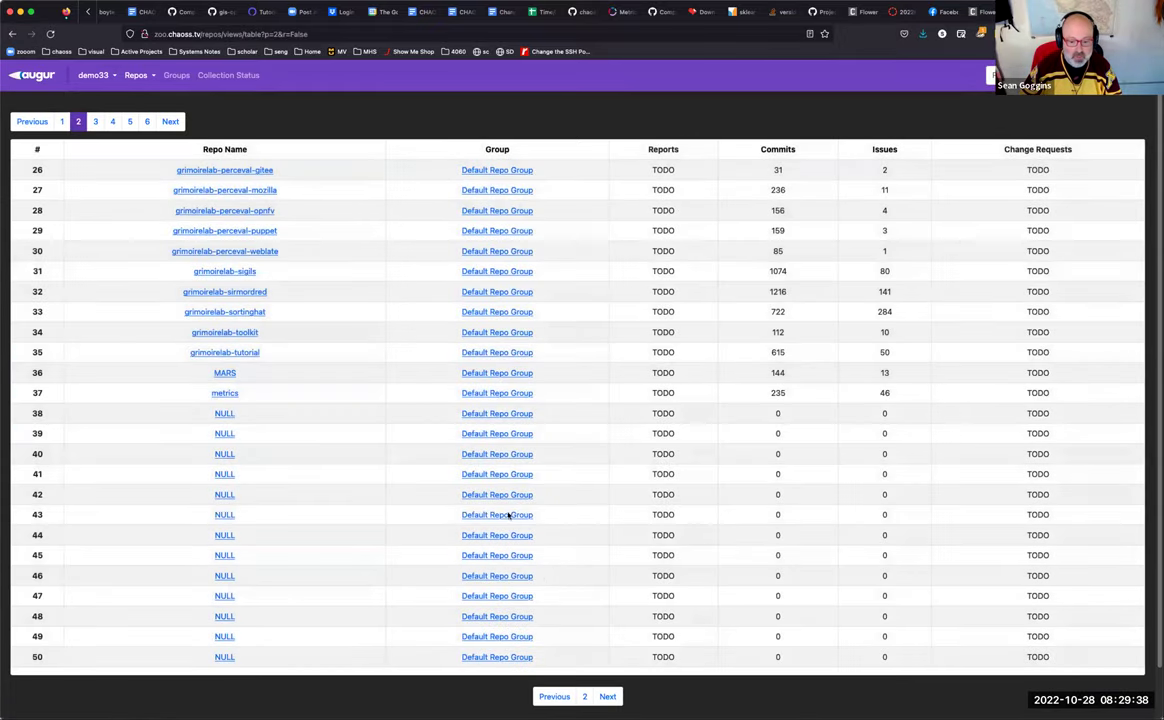
{"action": "scroll", "coordinate": [509, 515], "scroll_direction": "down", "scroll_amount": 1}
{"action": "left_click", "coordinate": [607, 641]}
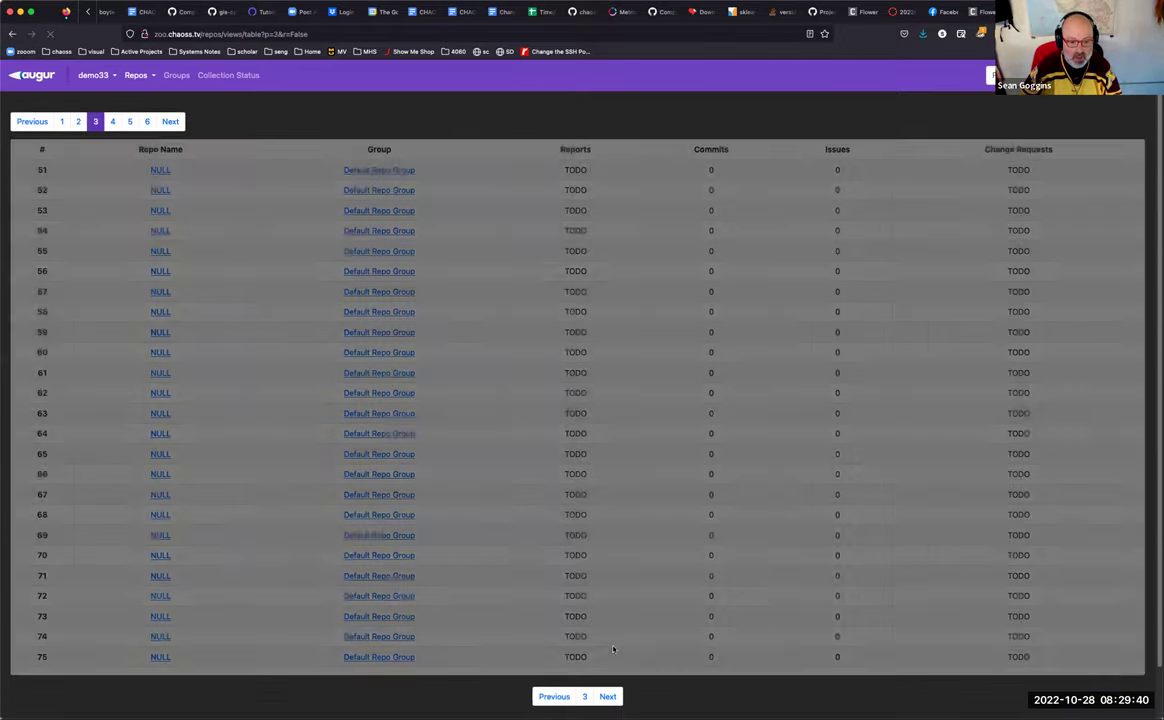
{"action": "scroll", "coordinate": [612, 630], "scroll_direction": "down", "scroll_amount": 1}
{"action": "left_click", "coordinate": [612, 641]}
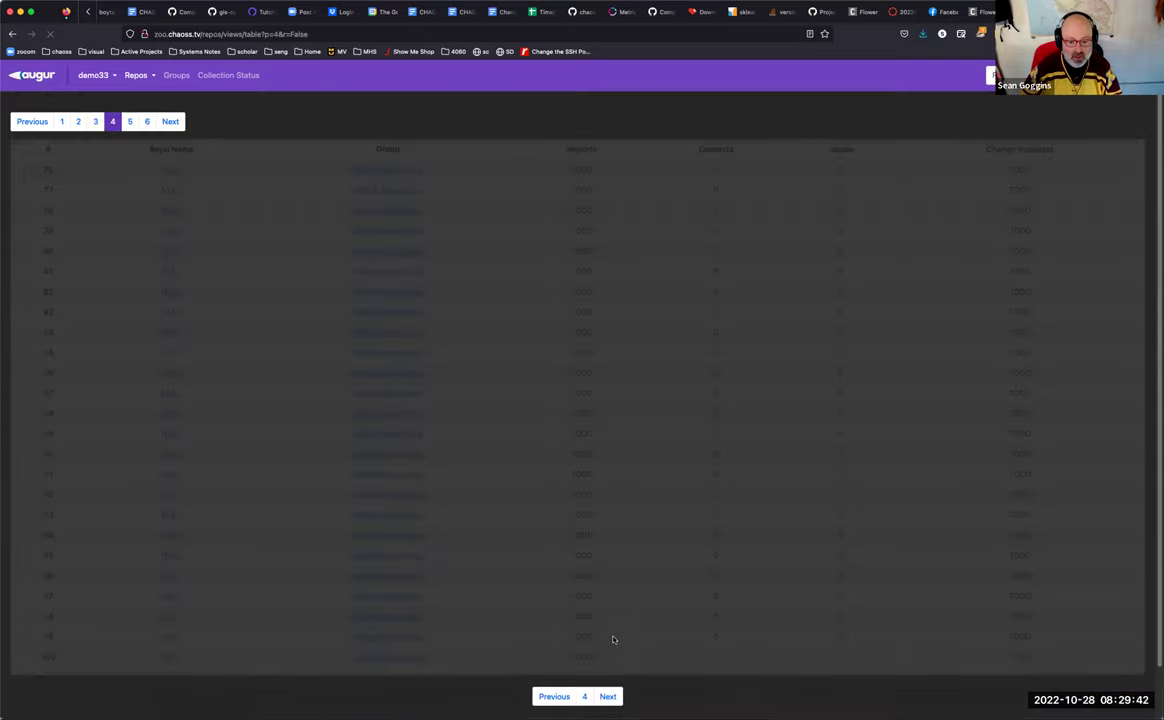
{"action": "scroll", "coordinate": [611, 560], "scroll_direction": "down", "scroll_amount": 1}
{"action": "left_click", "coordinate": [607, 640]}
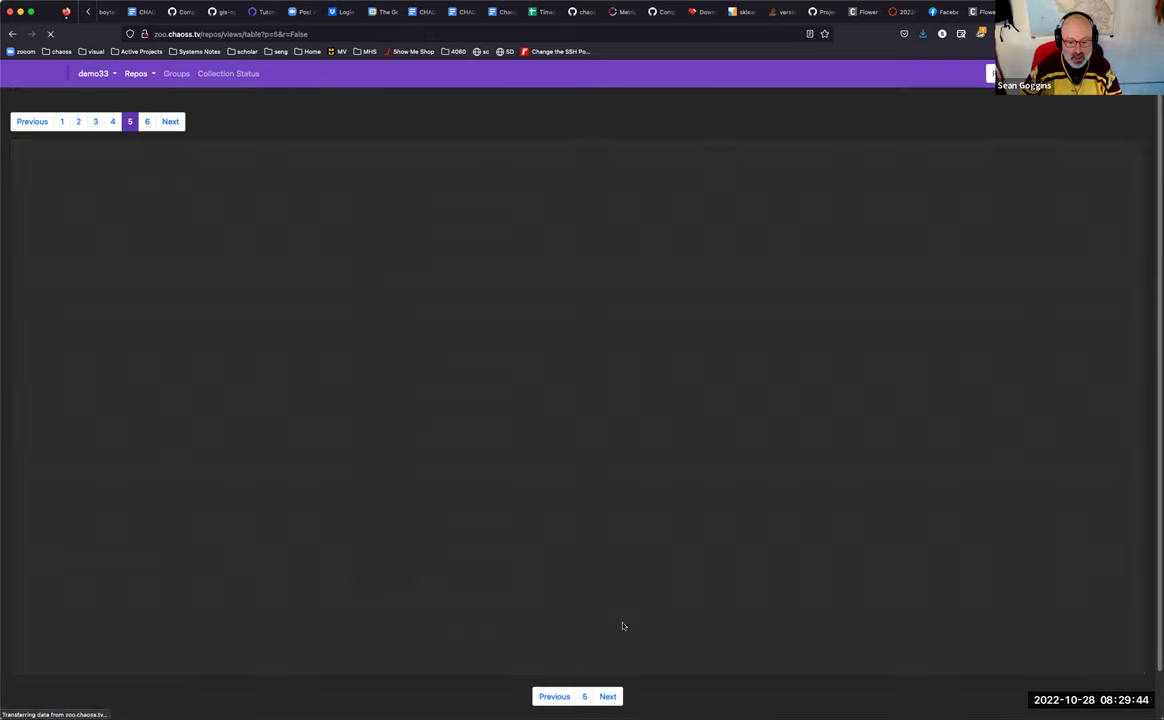
{"action": "scroll", "coordinate": [620, 590], "scroll_direction": "down", "scroll_amount": 1}
{"action": "left_click", "coordinate": [607, 640]}
{"action": "scroll", "coordinate": [614, 635], "scroll_direction": "down", "scroll_amount": 1}
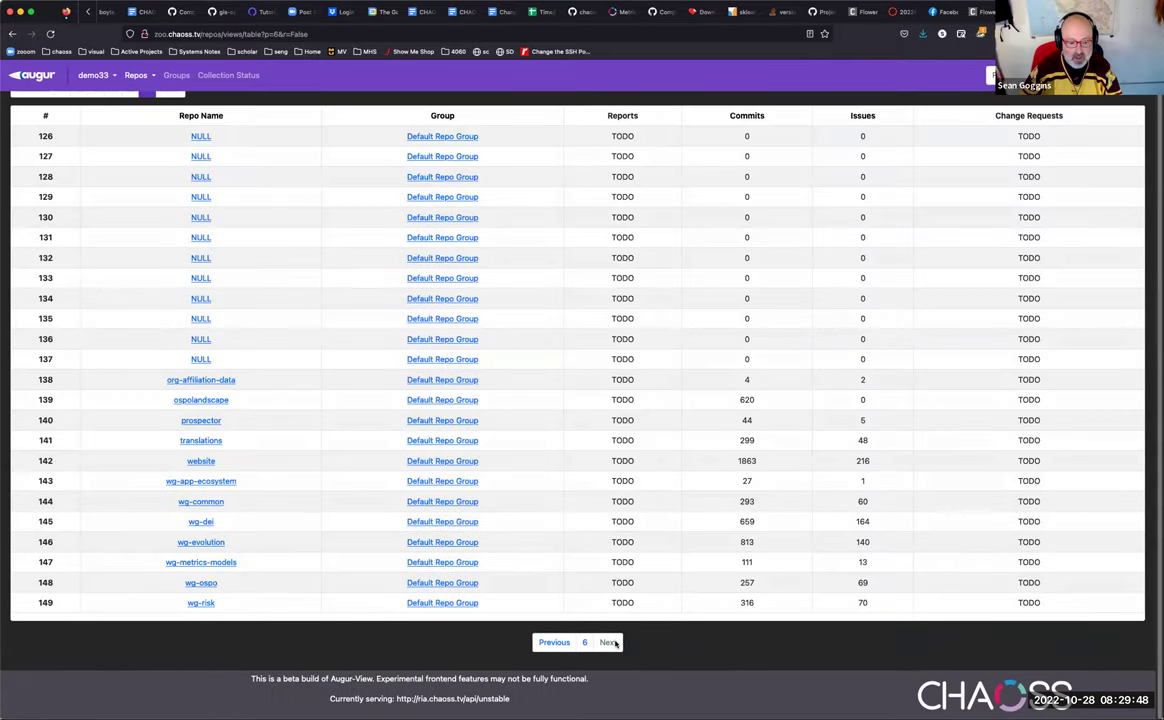
Step: Page back to page 1, then jump directly to page 5 (rows 101–125)
{"action": "left_click", "coordinate": [547, 642]}
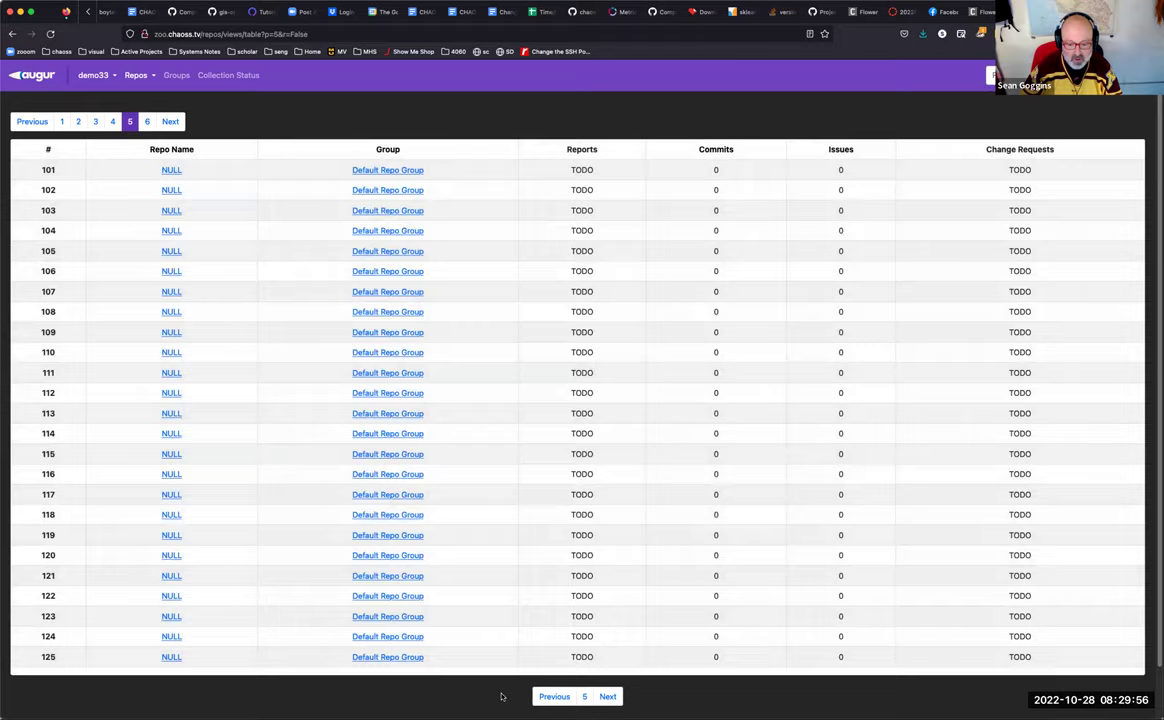
{"action": "left_click", "coordinate": [553, 697]}
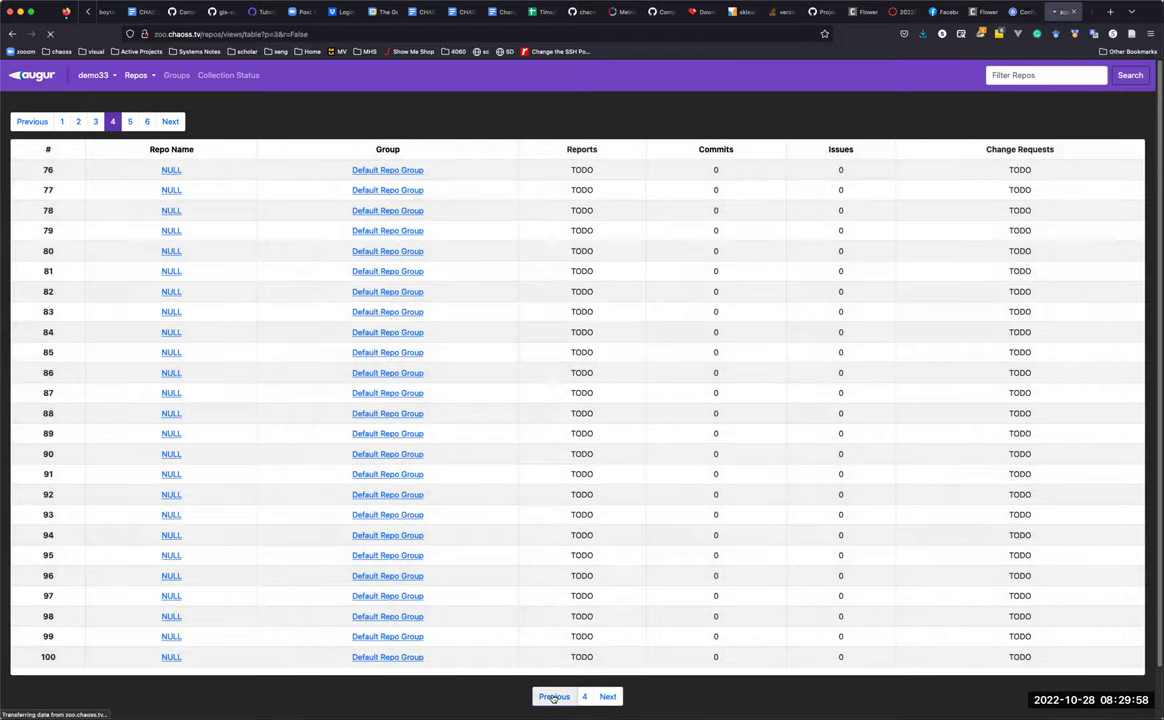
{"action": "left_click", "coordinate": [553, 697]}
{"action": "left_click", "coordinate": [553, 697]}
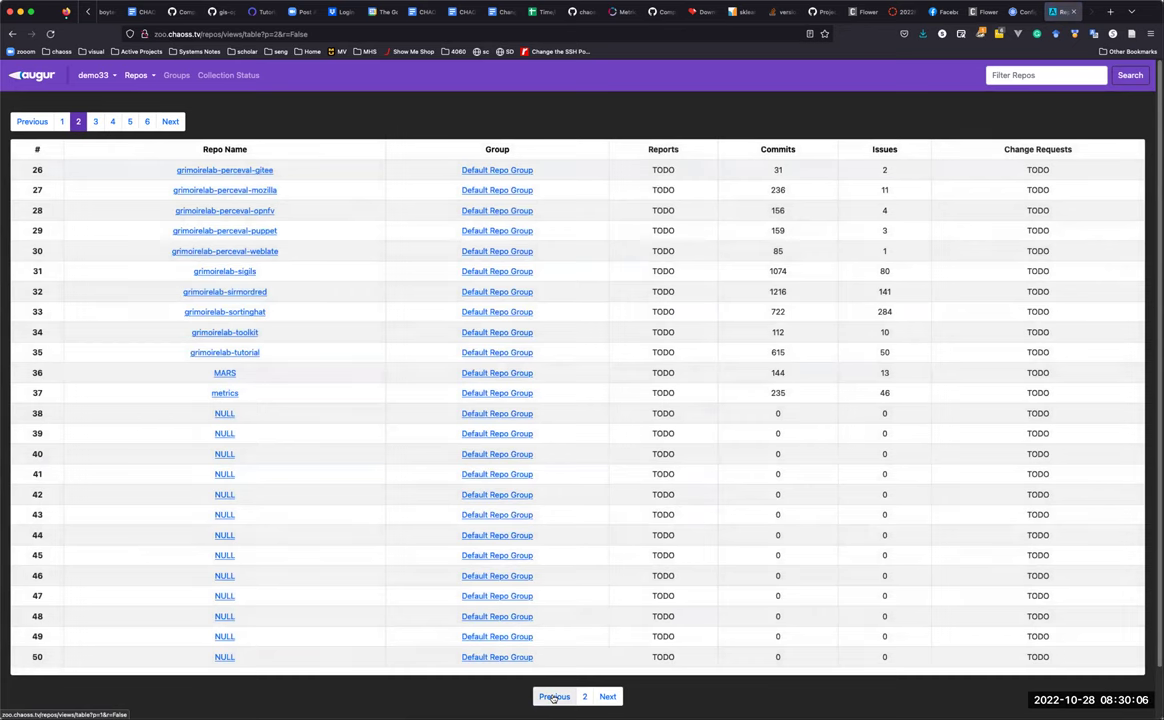
{"action": "left_click", "coordinate": [553, 697]}
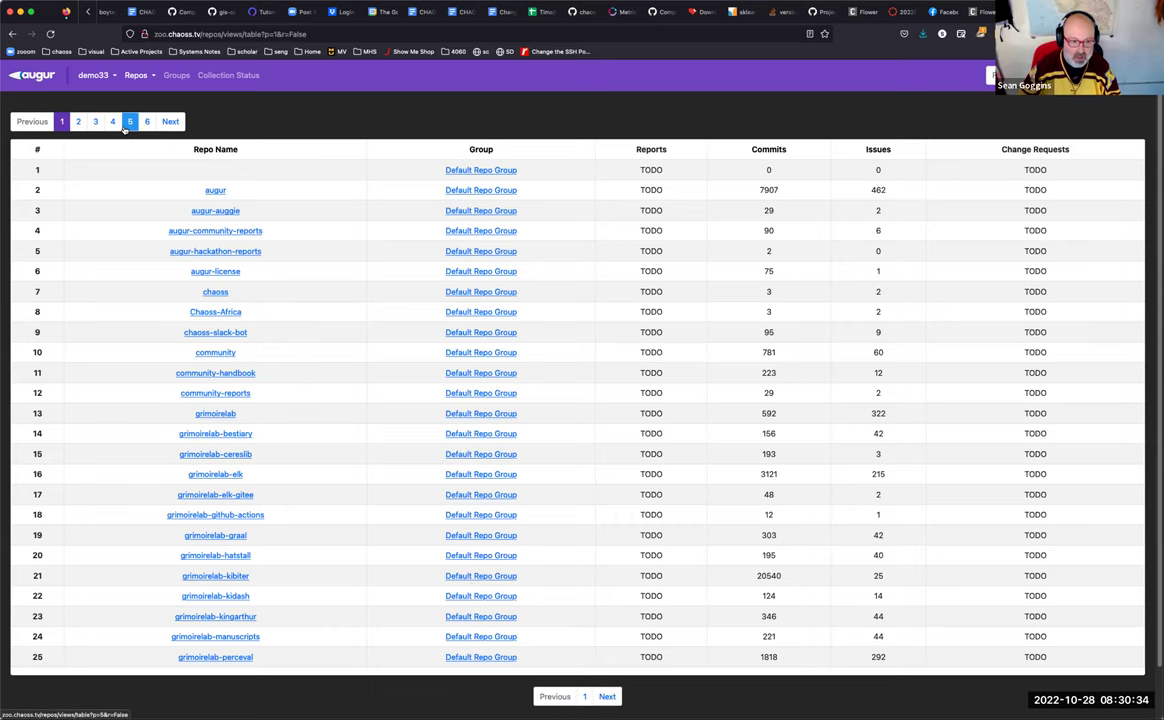
{"action": "left_click", "coordinate": [129, 121]}
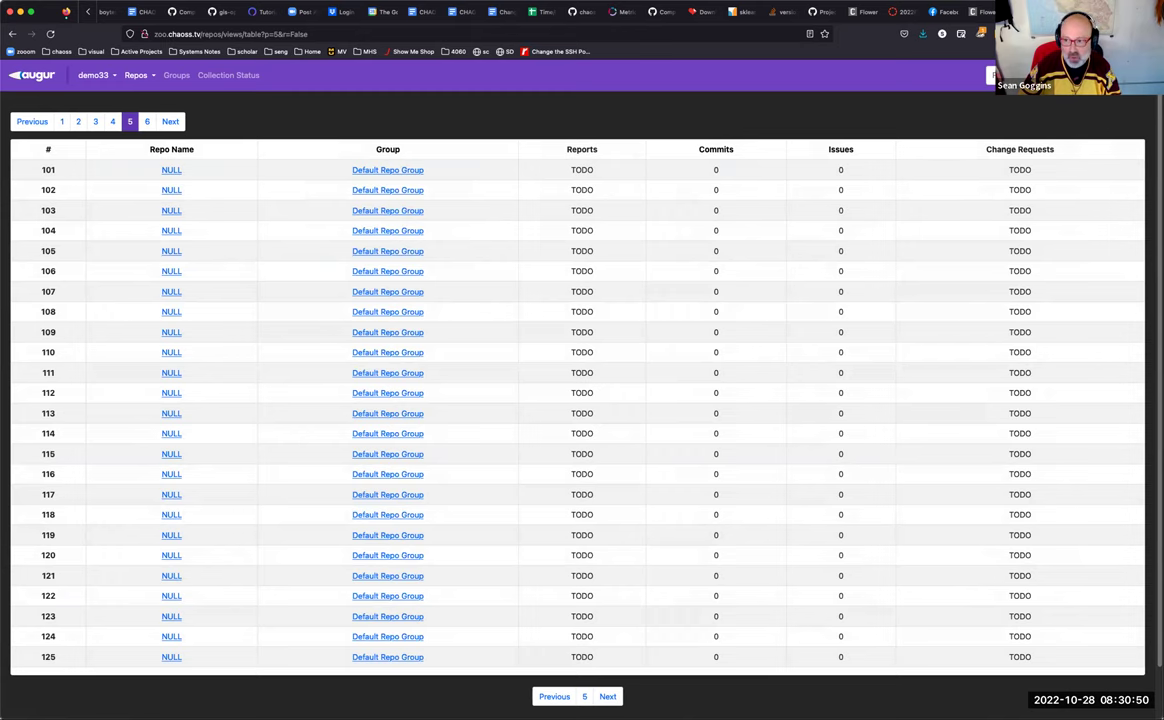
{"action": "left_click", "coordinate": [640, 12]}
Step: Load the gov.chaoss.tv Augur site and open the cfpb group's repos
{"action": "left_click", "coordinate": [690, 36]}
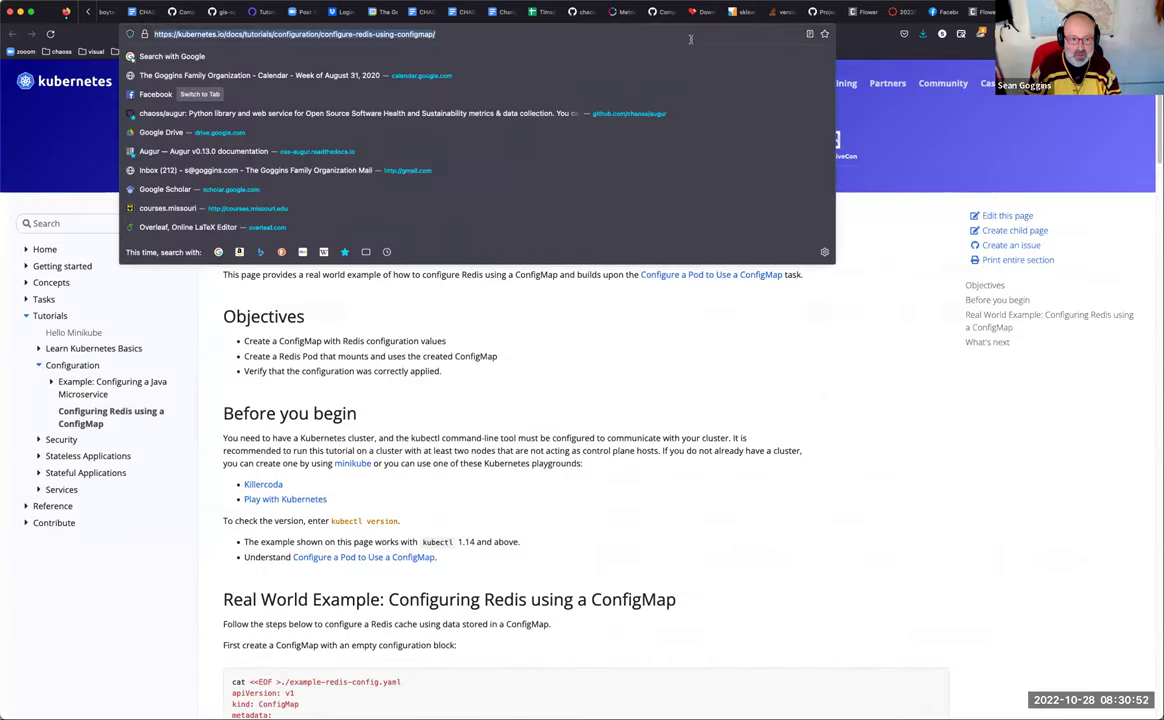
{"action": "type", "text": "gov"}
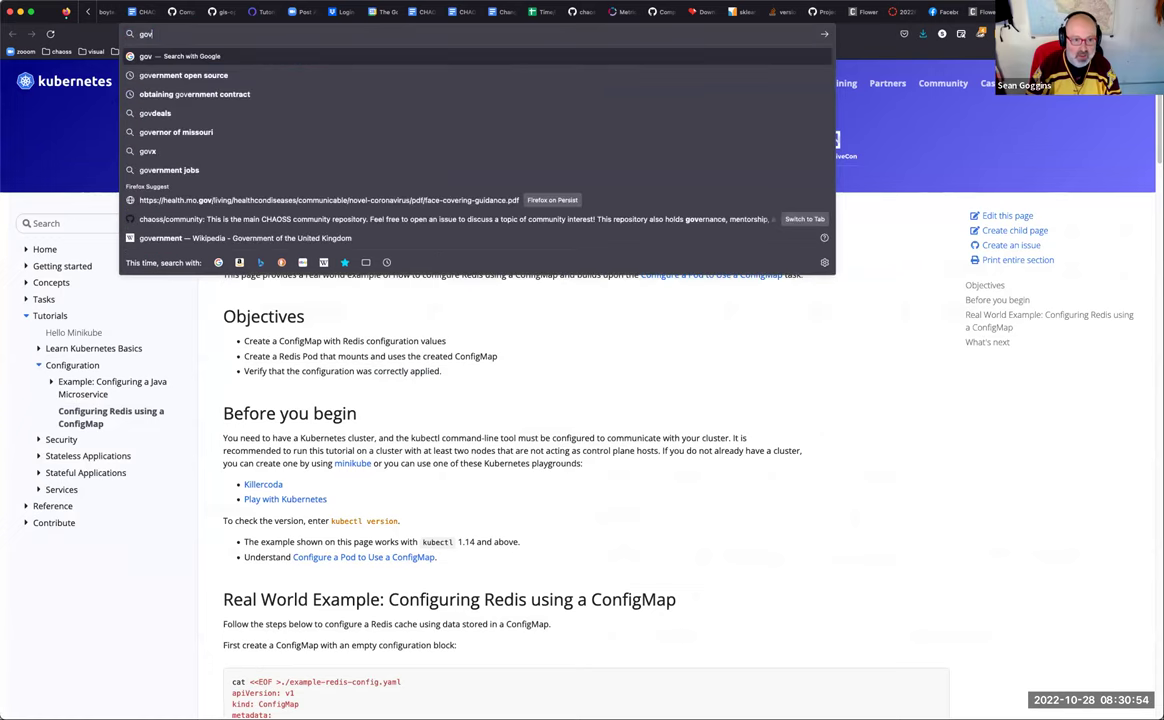
{"action": "type", "text": ".chaoss.tv"}
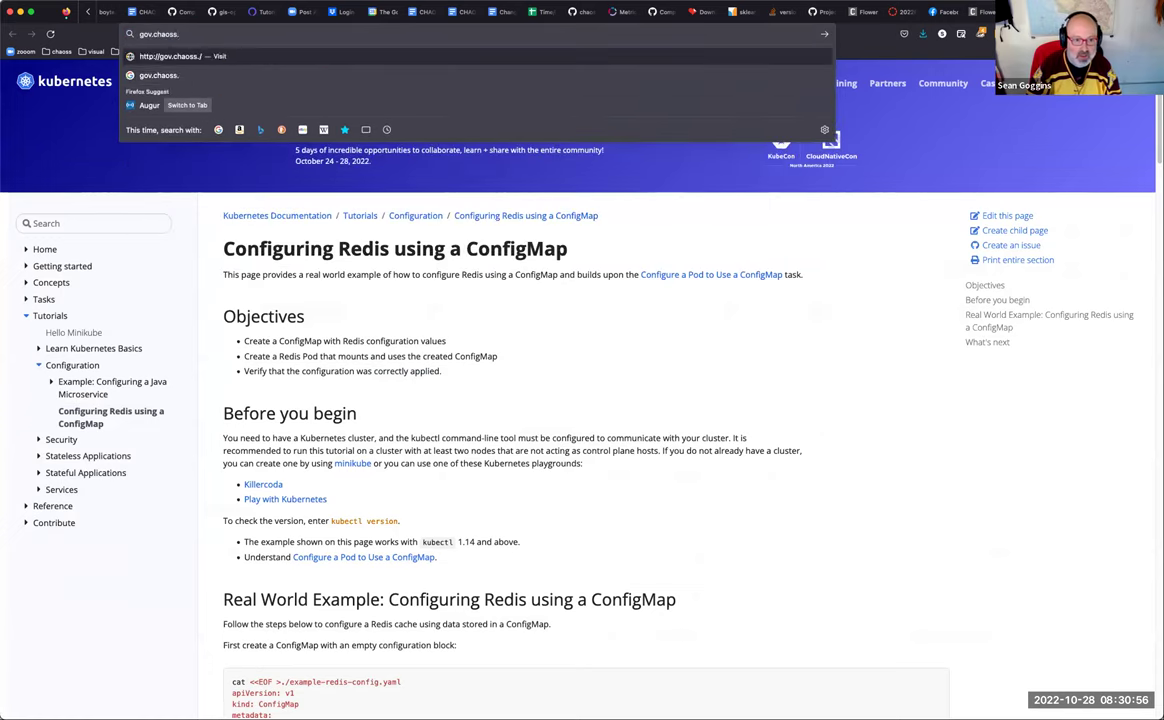
{"action": "key", "text": "Return"}
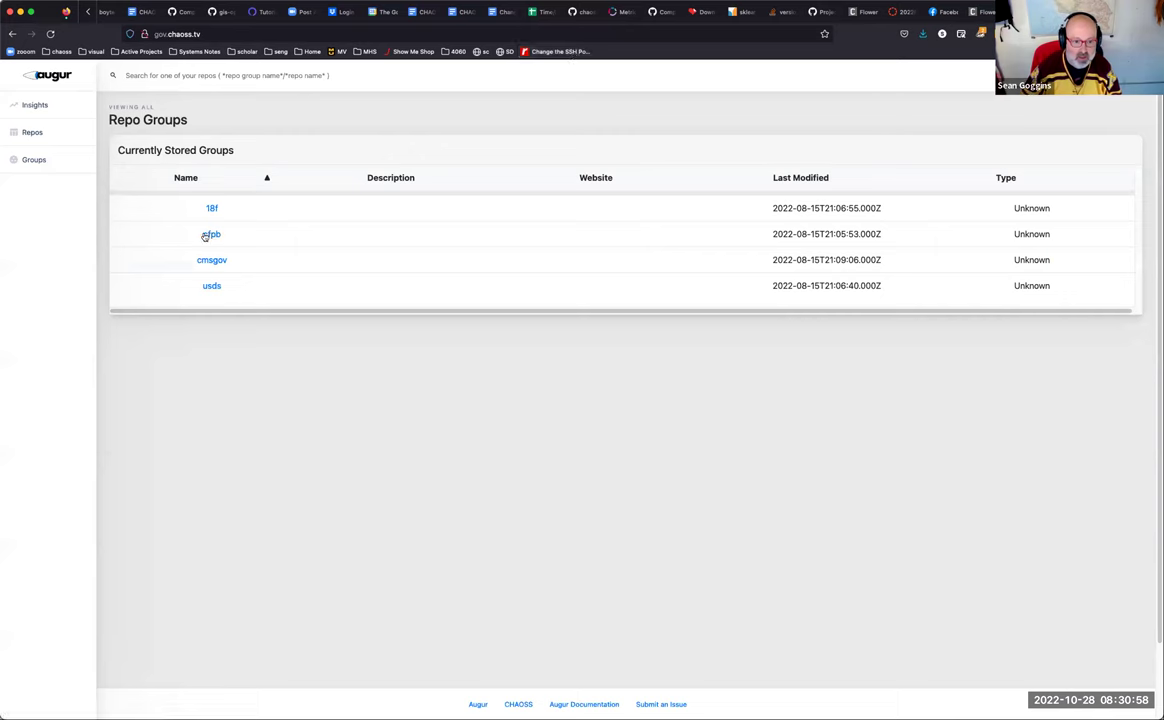
{"action": "left_click", "coordinate": [212, 234]}
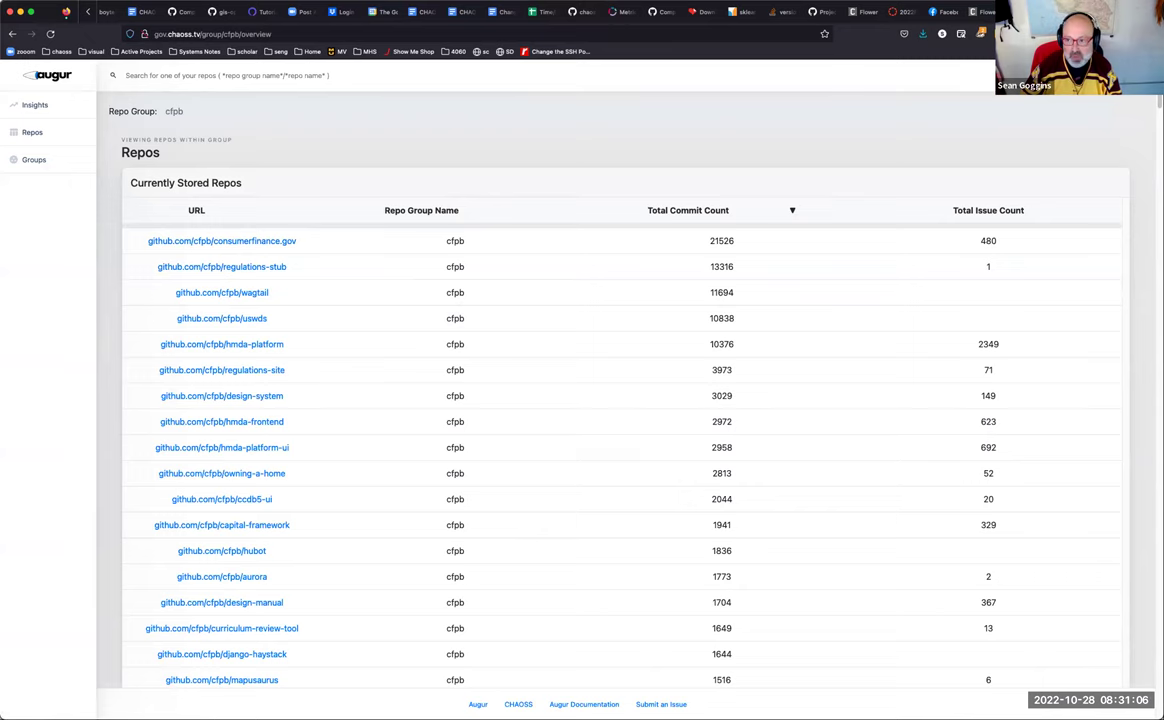
Step: Return the zoo.chaoss.tv repos table to page 1 and open a new blank tab
{"action": "key", "text": "ctrl+Tab"}
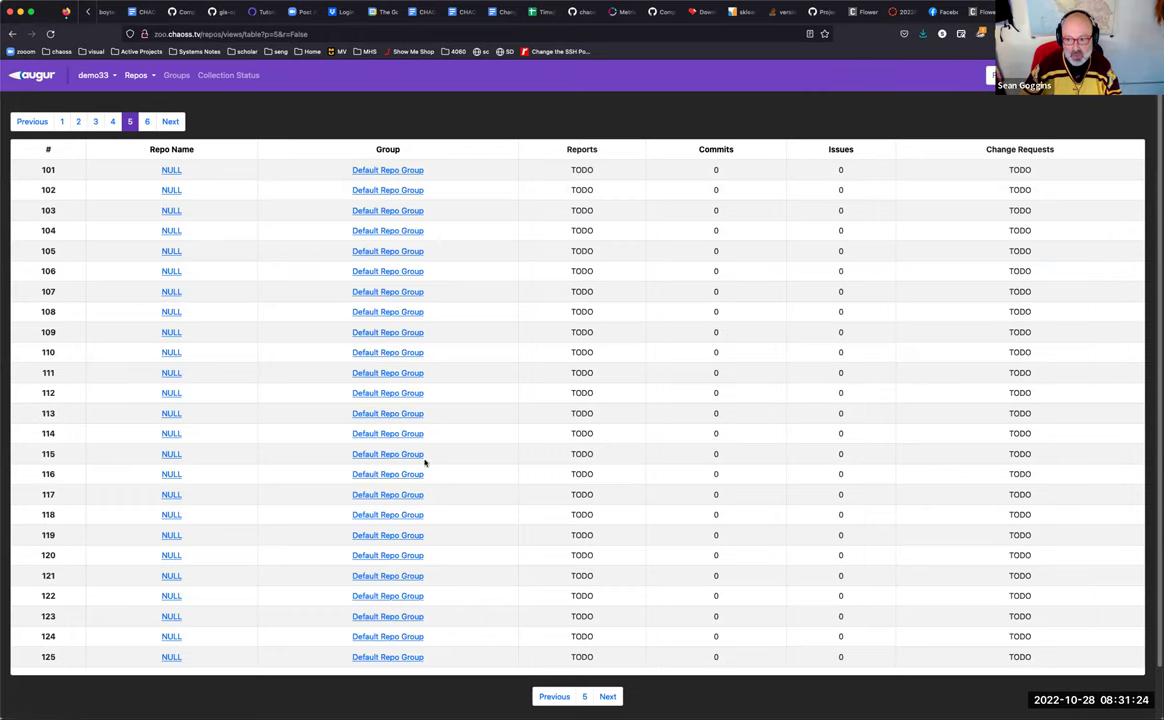
{"action": "left_click", "coordinate": [61, 122]}
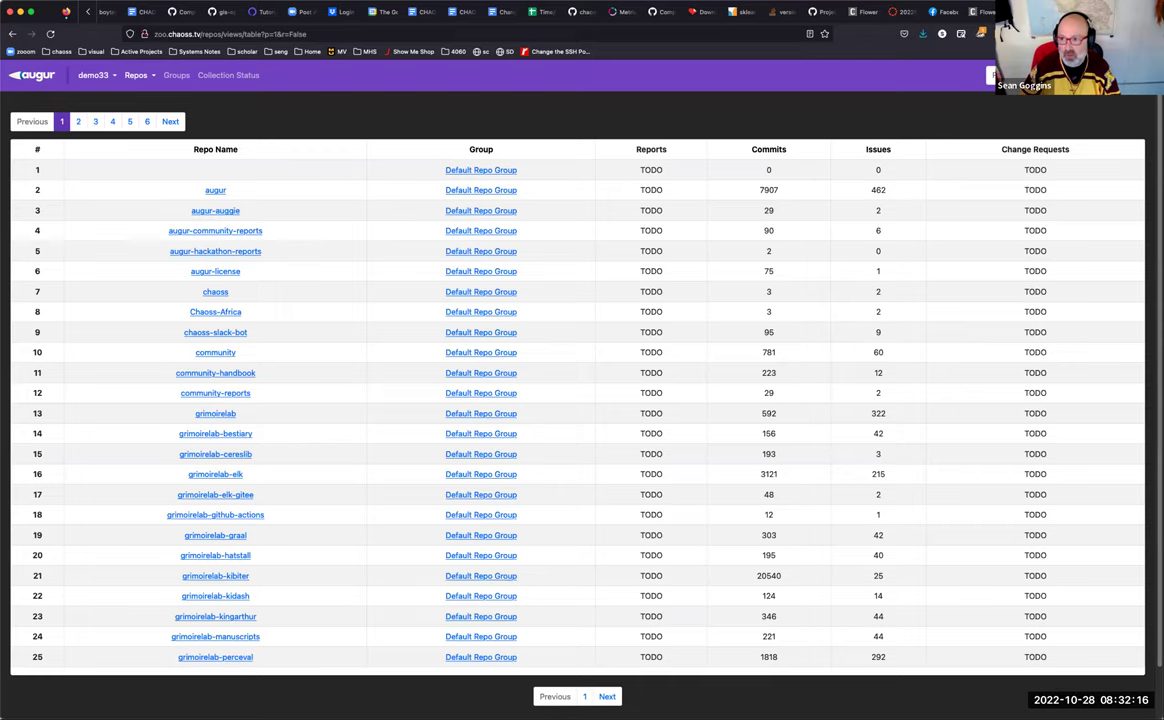
{"action": "key", "text": "super+t"}
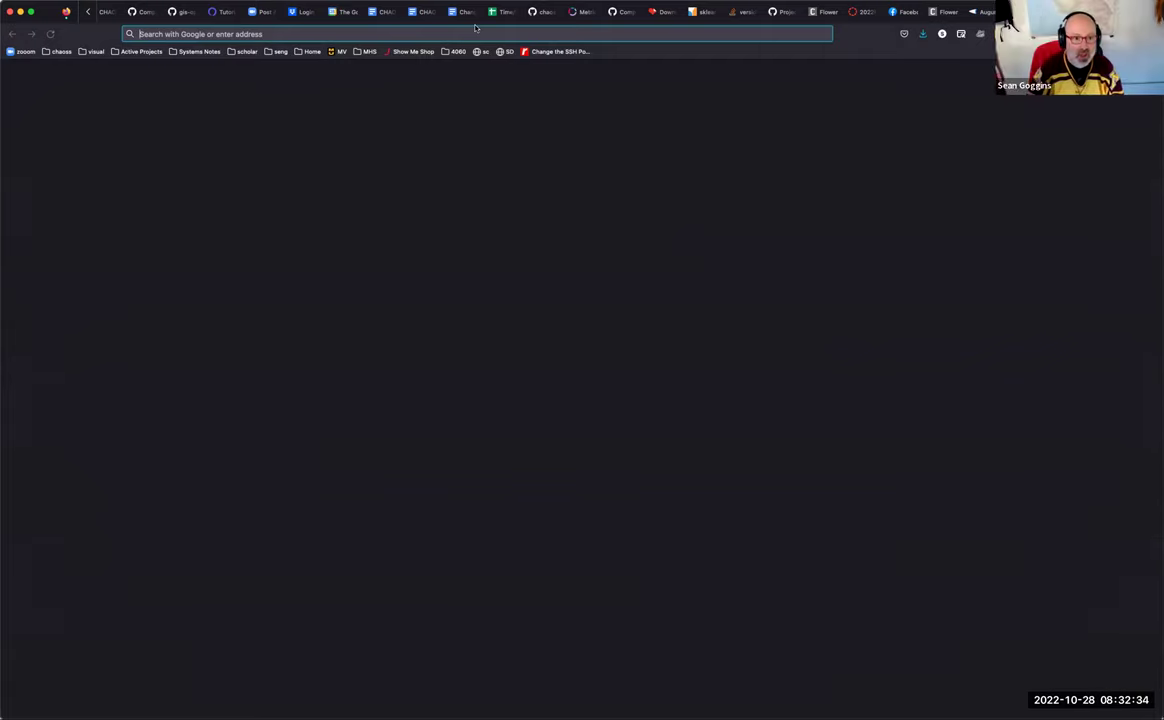
Step: Load eightknot.osci.io in the new tab, correcting the mistyped site name
{"action": "type", "text": "eightjnow"}
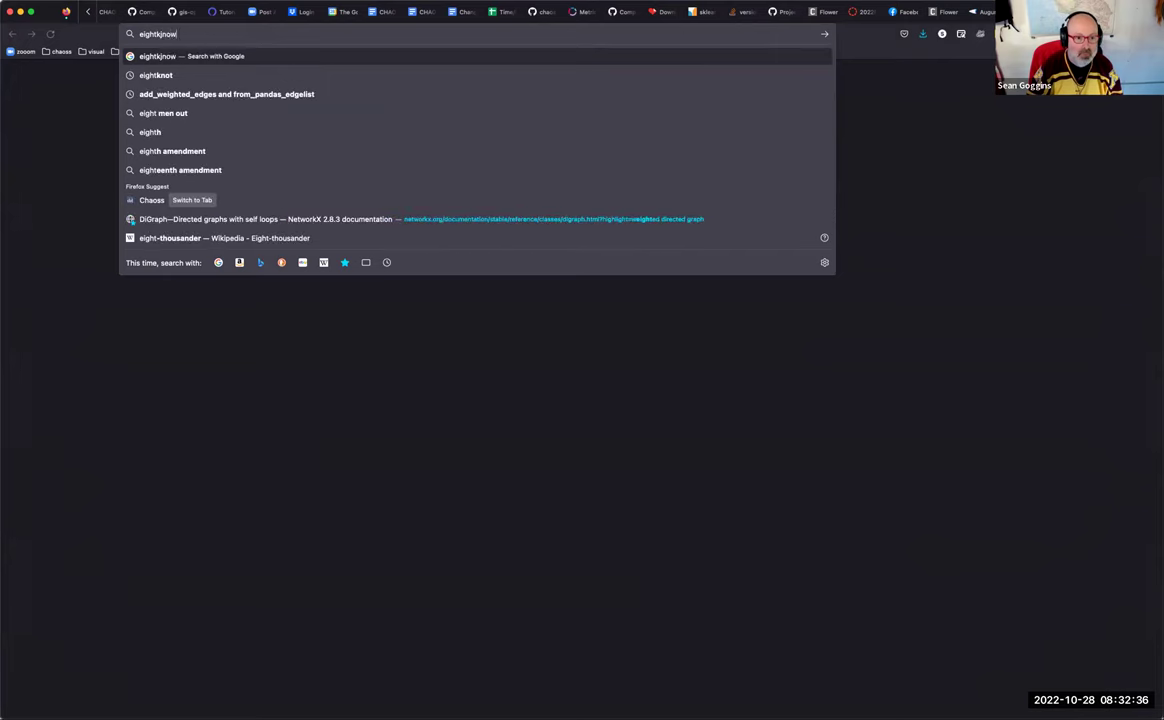
{"action": "key", "text": "BackSpace"}
{"action": "key", "text": "BackSpace"}
{"action": "key", "text": "BackSpace"}
{"action": "key", "text": "BackSpace"}
{"action": "type", "text": "knot"}
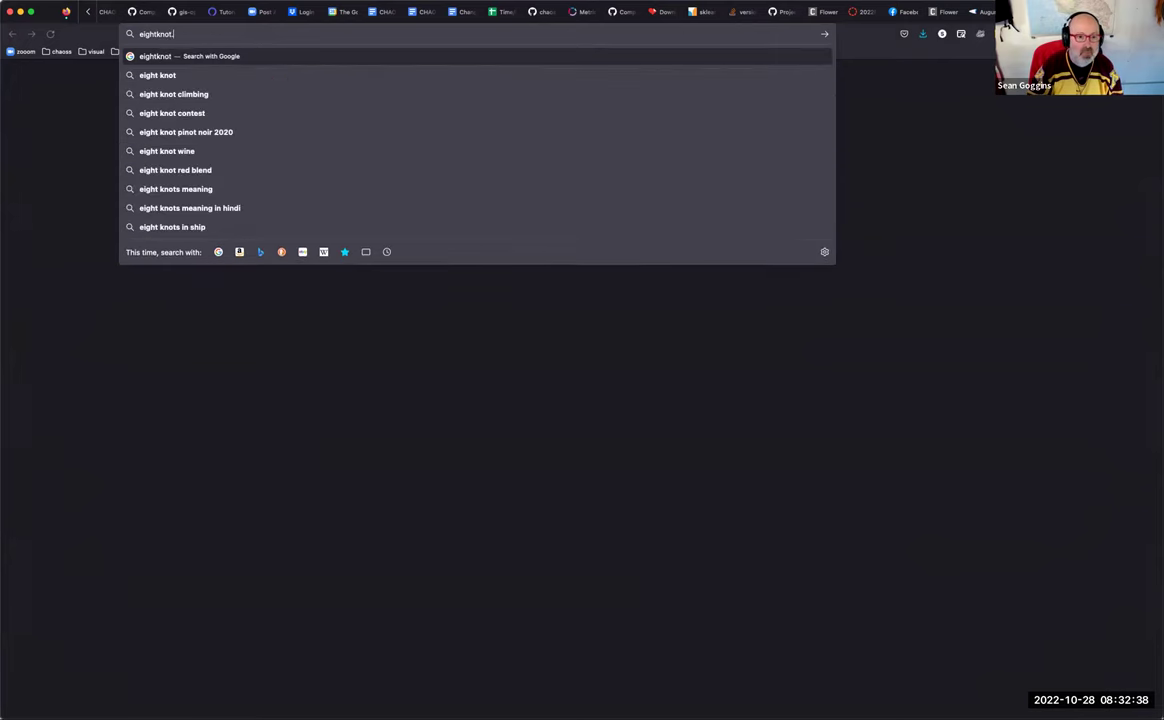
{"action": "type", "text": ".osci.io"}
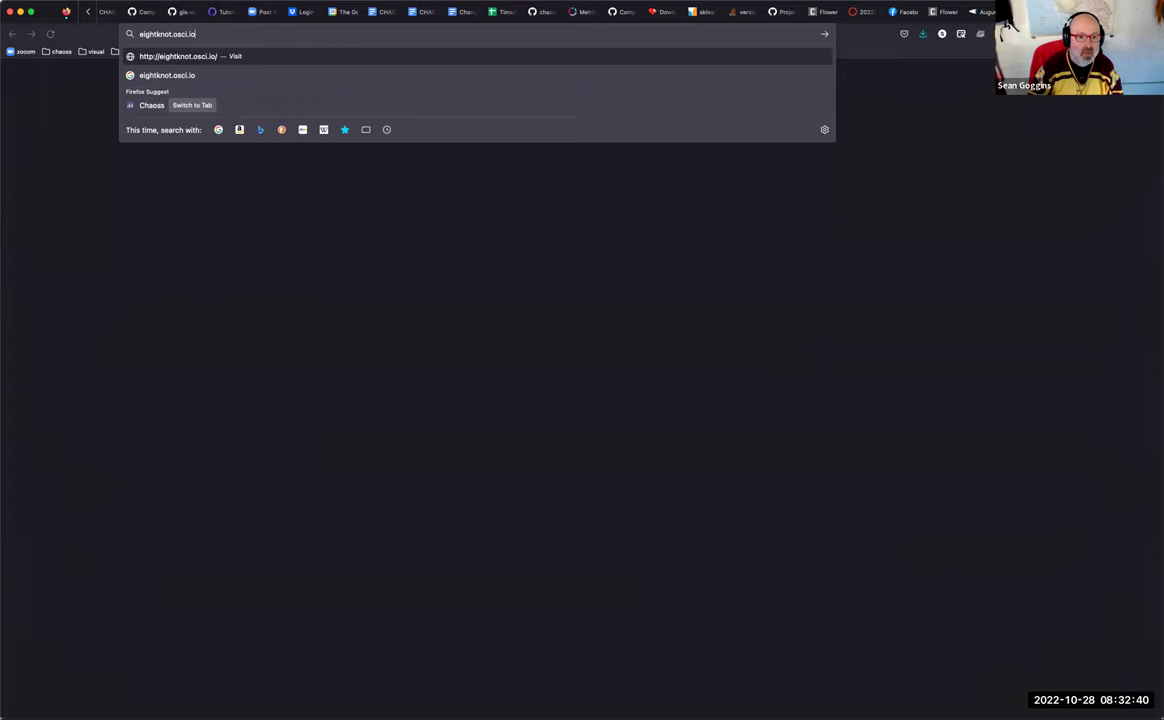
{"action": "key", "text": "Return"}
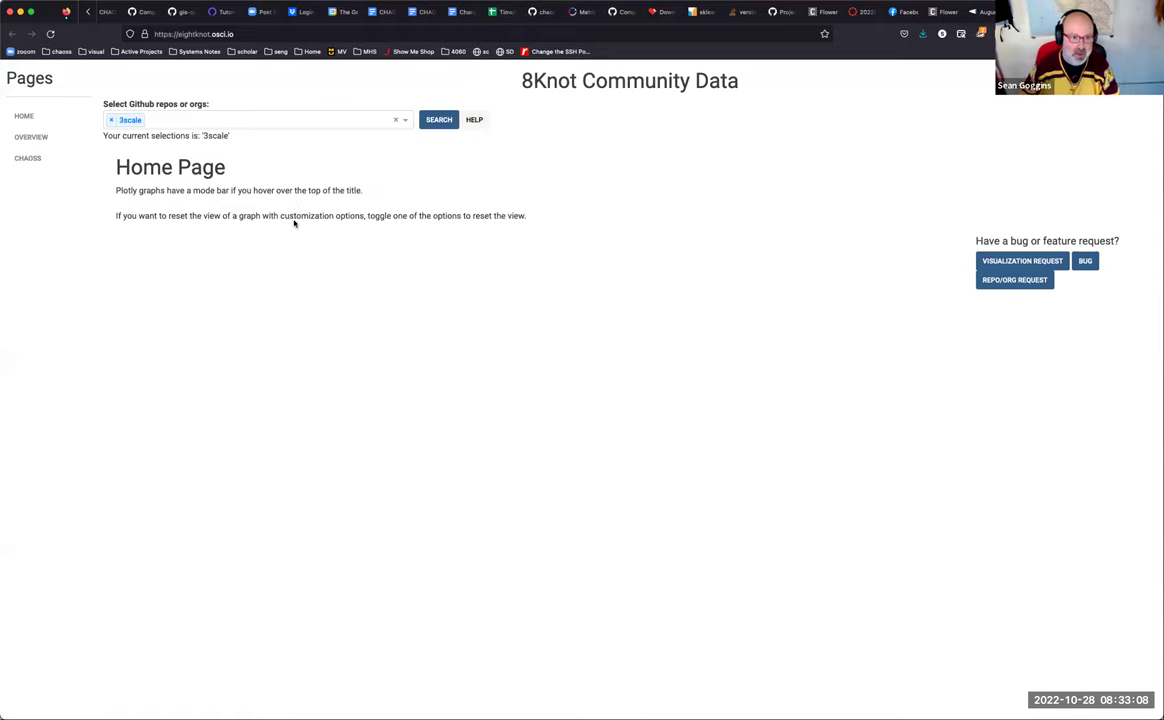
Step: Open 8Knot's Overview page and scroll through the 3scale graphs
{"action": "left_click", "coordinate": [54, 137]}
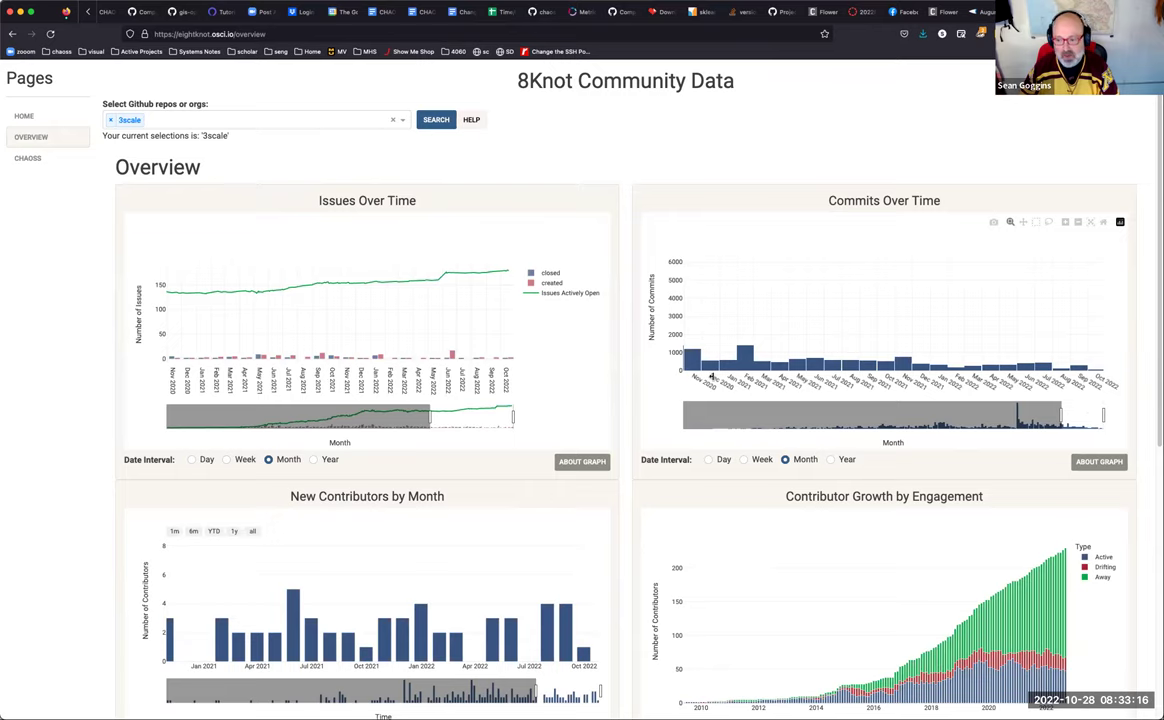
{"action": "scroll", "coordinate": [720, 395], "scroll_direction": "down", "scroll_amount": 5}
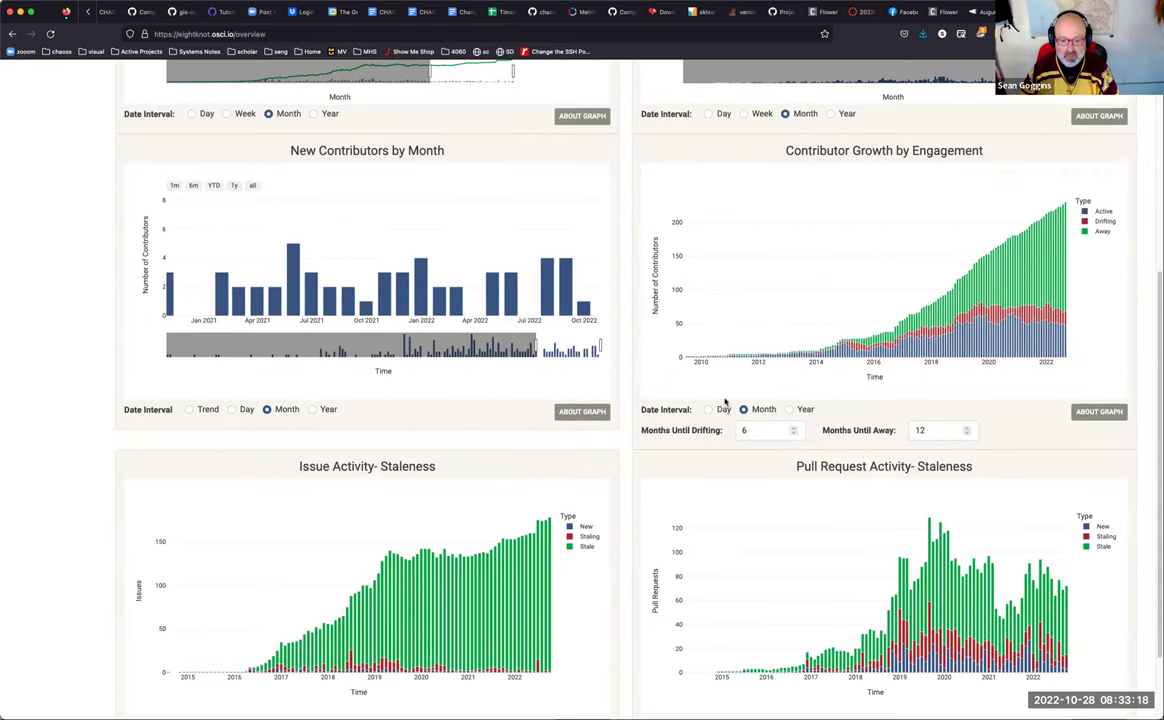
{"action": "scroll", "coordinate": [725, 401], "scroll_direction": "down", "scroll_amount": 2}
{"action": "scroll", "coordinate": [725, 401], "scroll_direction": "up", "scroll_amount": 5}
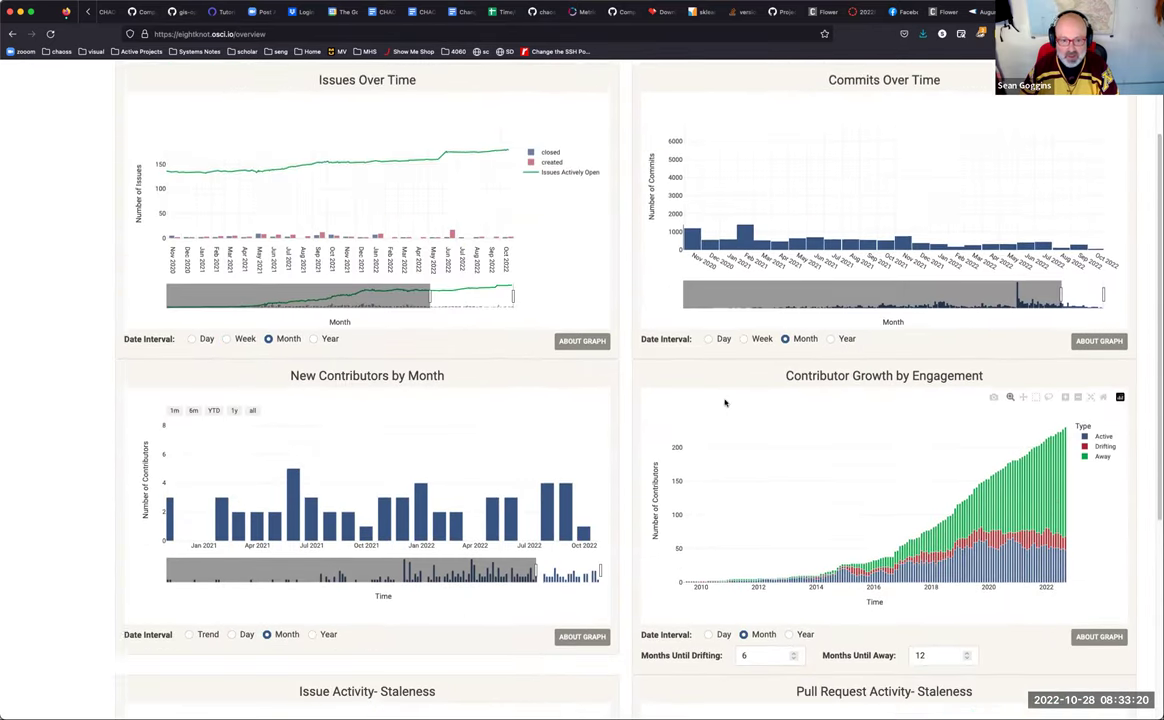
{"action": "scroll", "coordinate": [725, 402], "scroll_direction": "up", "scroll_amount": 2}
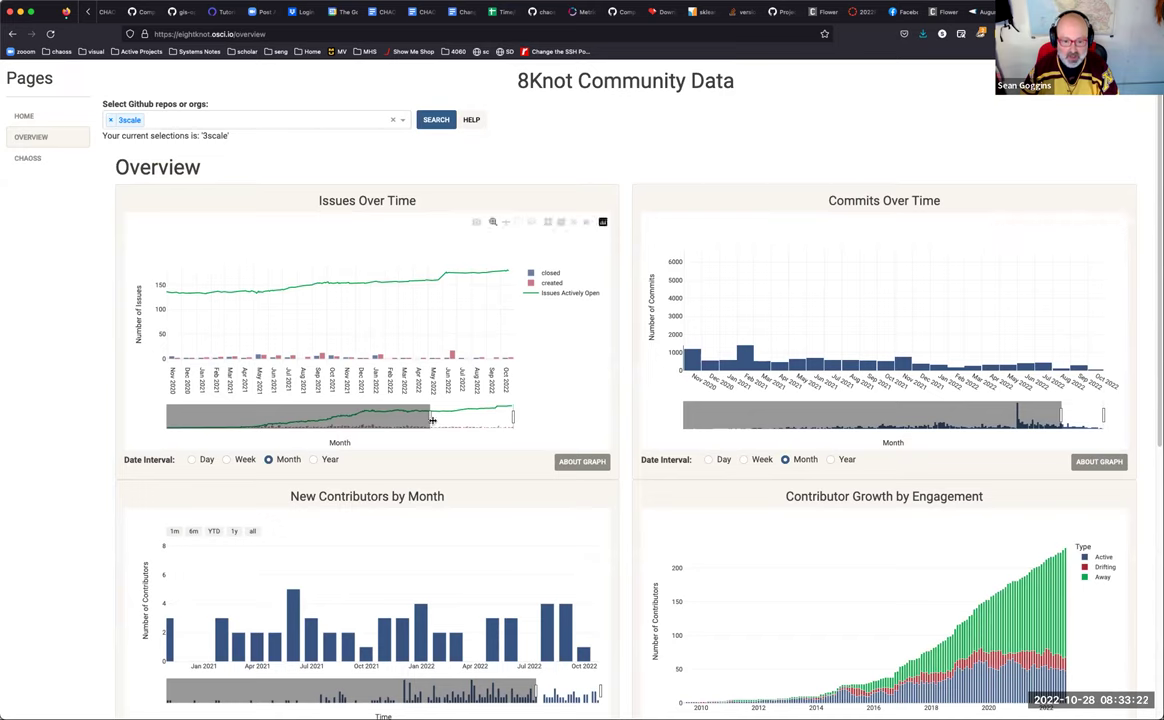
Step: Adjust the Issues Over Time range slider to span from mid-2018 onward
{"action": "left_click_drag", "start_coordinate": [429, 418], "coordinate": [352, 422]}
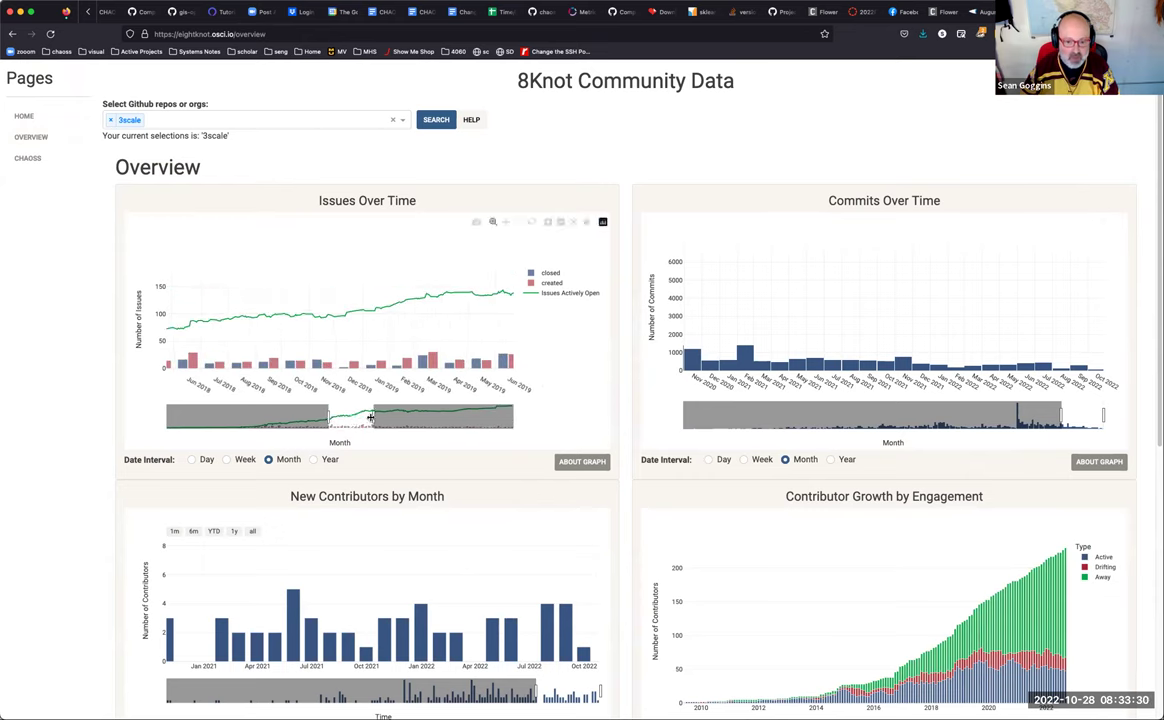
{"action": "left_click_drag", "start_coordinate": [373, 418], "coordinate": [511, 420]}
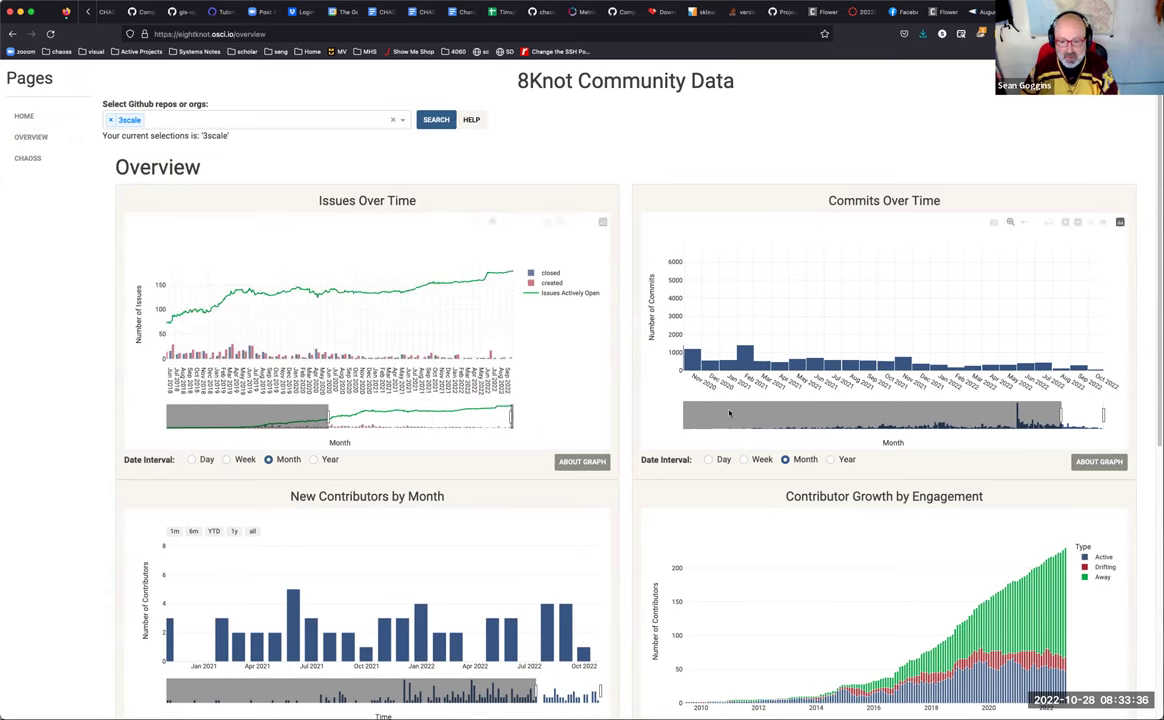
{"action": "scroll", "coordinate": [650, 405], "scroll_direction": "down", "scroll_amount": 5}
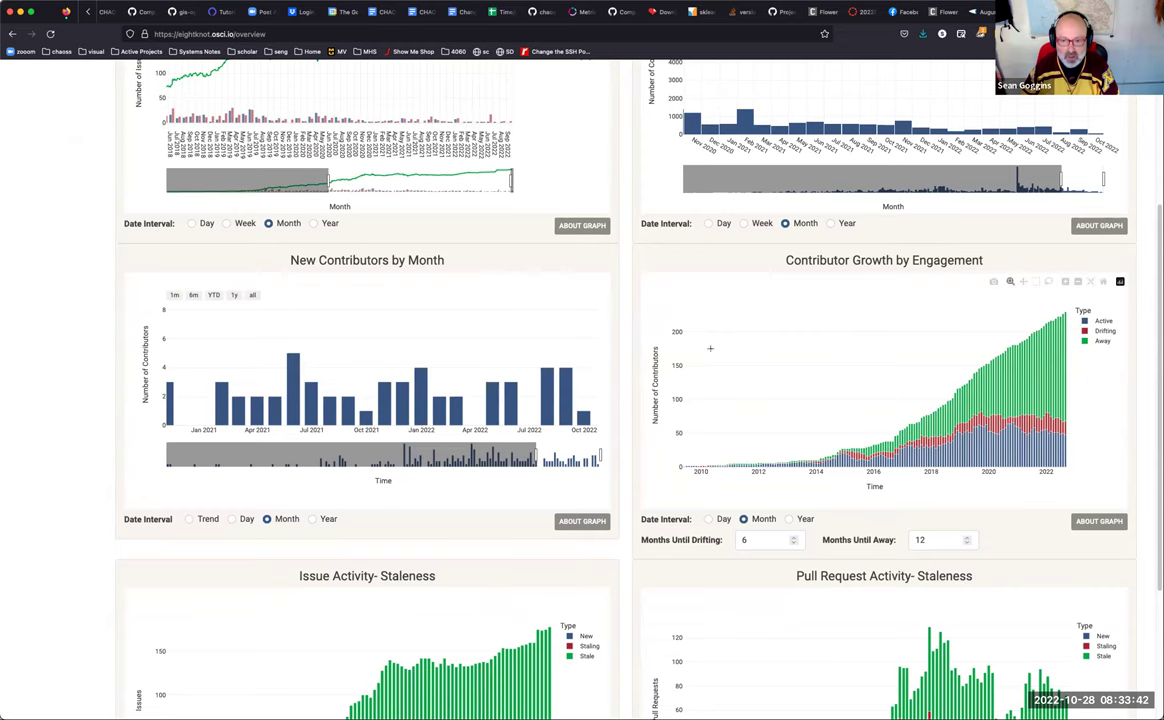
{"action": "scroll", "coordinate": [668, 345], "scroll_direction": "up", "scroll_amount": 1}
{"action": "scroll", "coordinate": [668, 345], "scroll_direction": "up", "scroll_amount": 3}
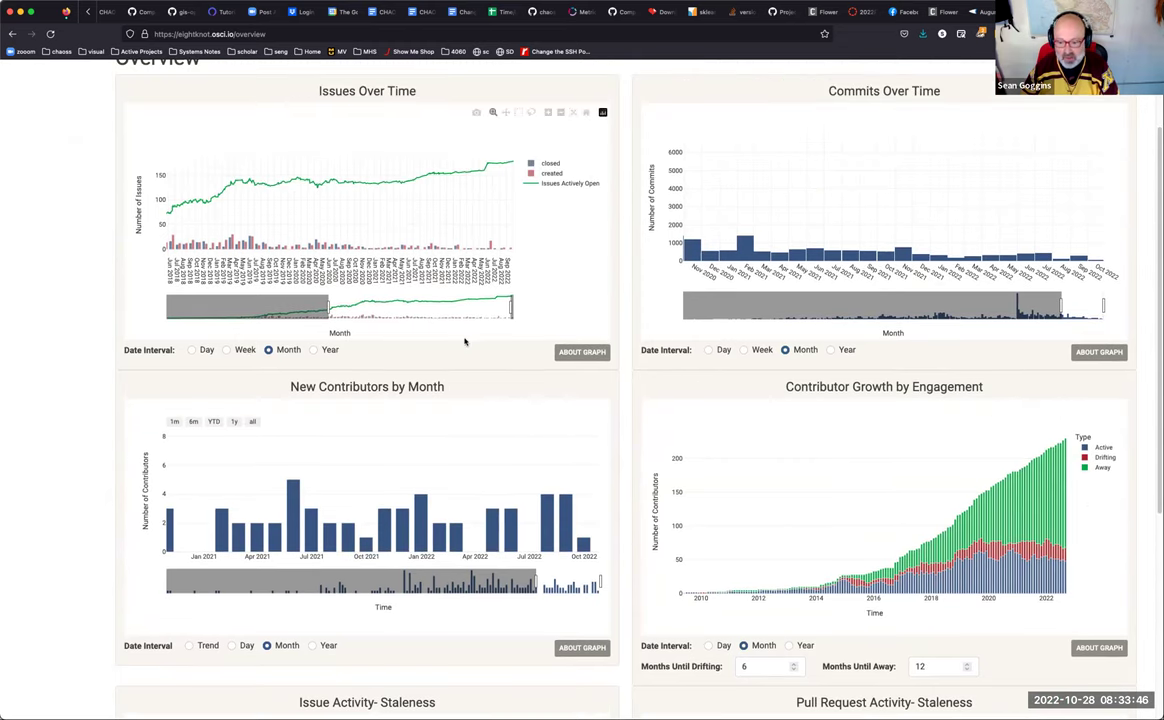
{"action": "scroll", "coordinate": [464, 342], "scroll_direction": "down", "scroll_amount": 5}
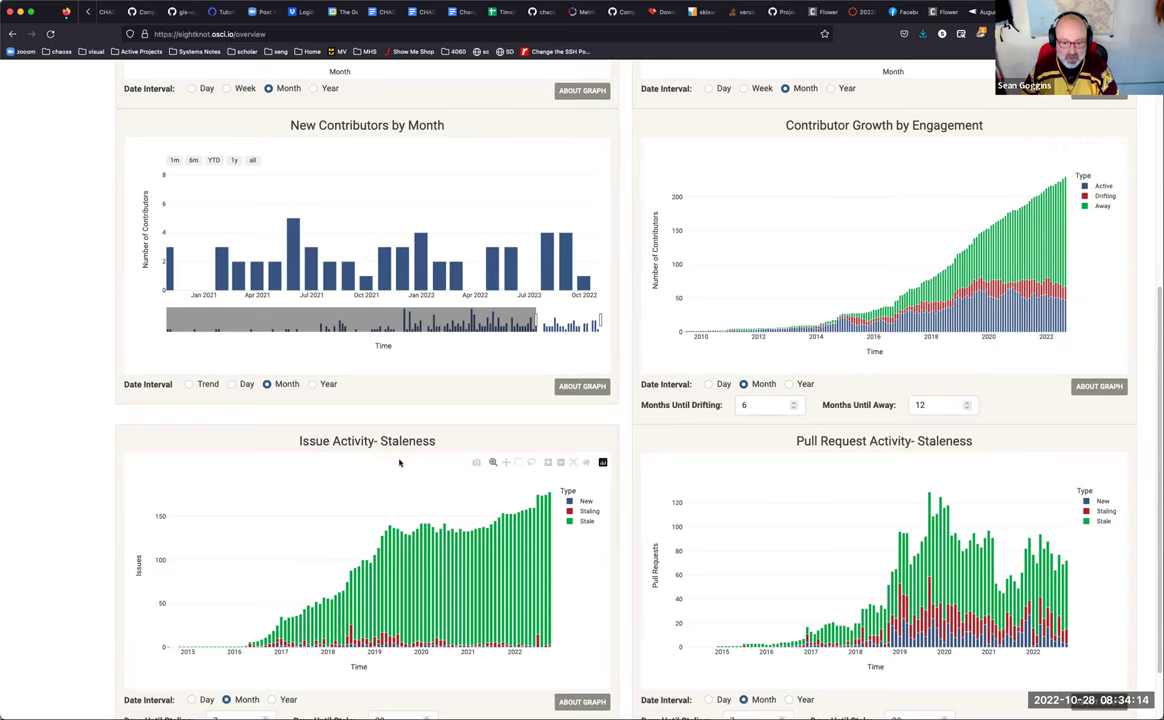
Step: Enter 60 for Days Until Staling and 30 for Days Until Stale, dismissing the warning
{"action": "scroll", "coordinate": [399, 462], "scroll_direction": "down", "scroll_amount": 2}
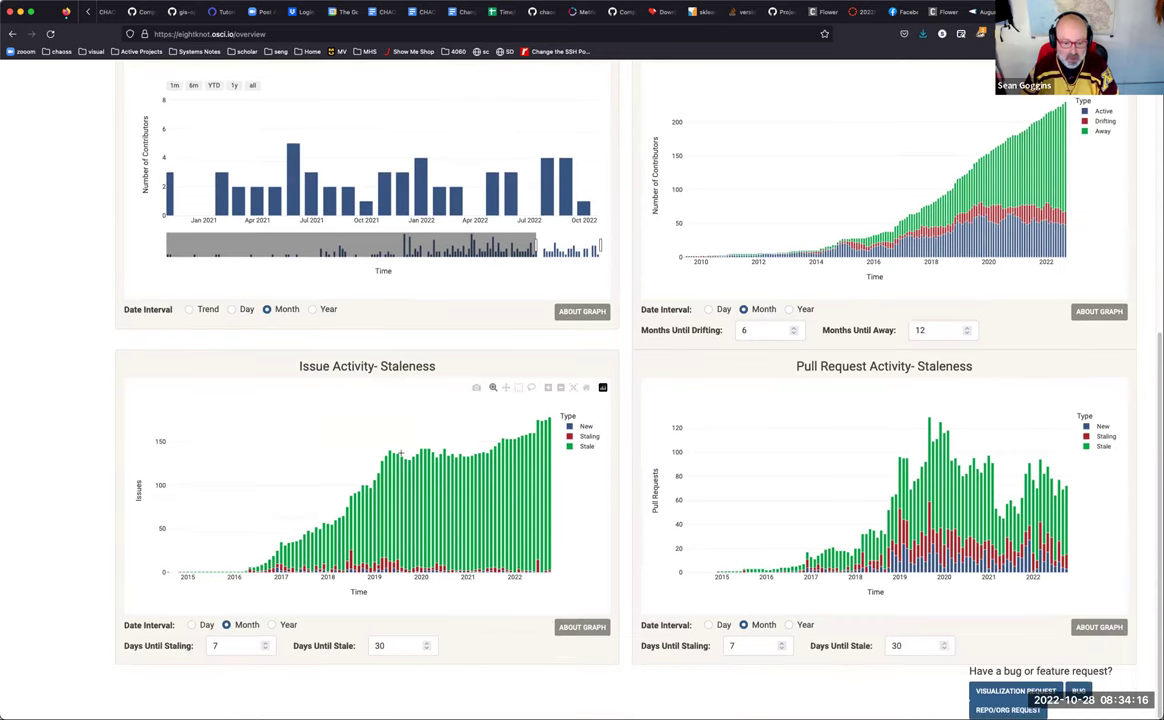
{"action": "double_click", "coordinate": [224, 645]}
{"action": "type", "text": "60"}
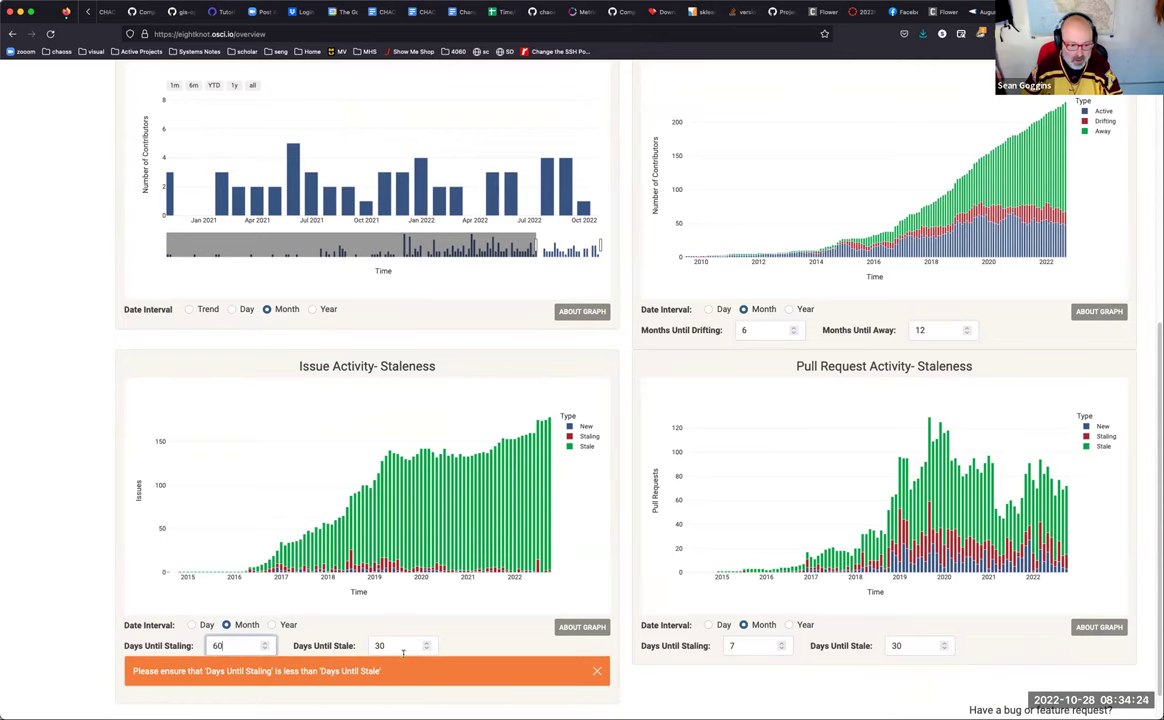
{"action": "double_click", "coordinate": [405, 646]}
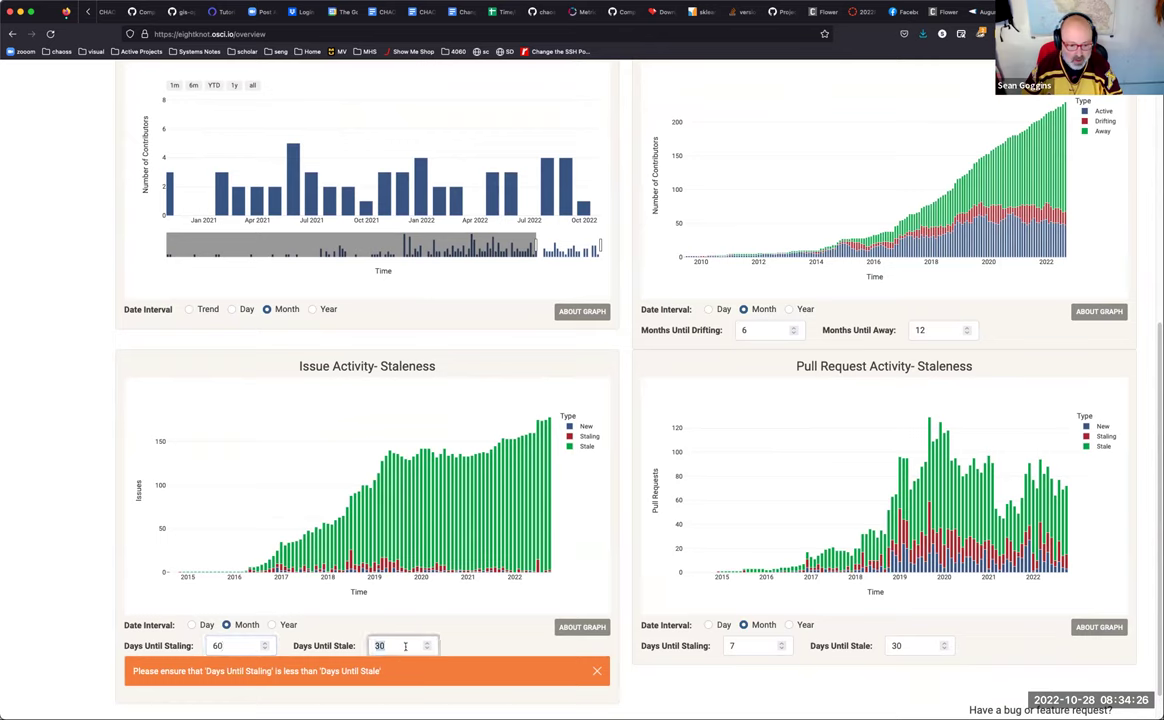
{"action": "type", "text": "30"}
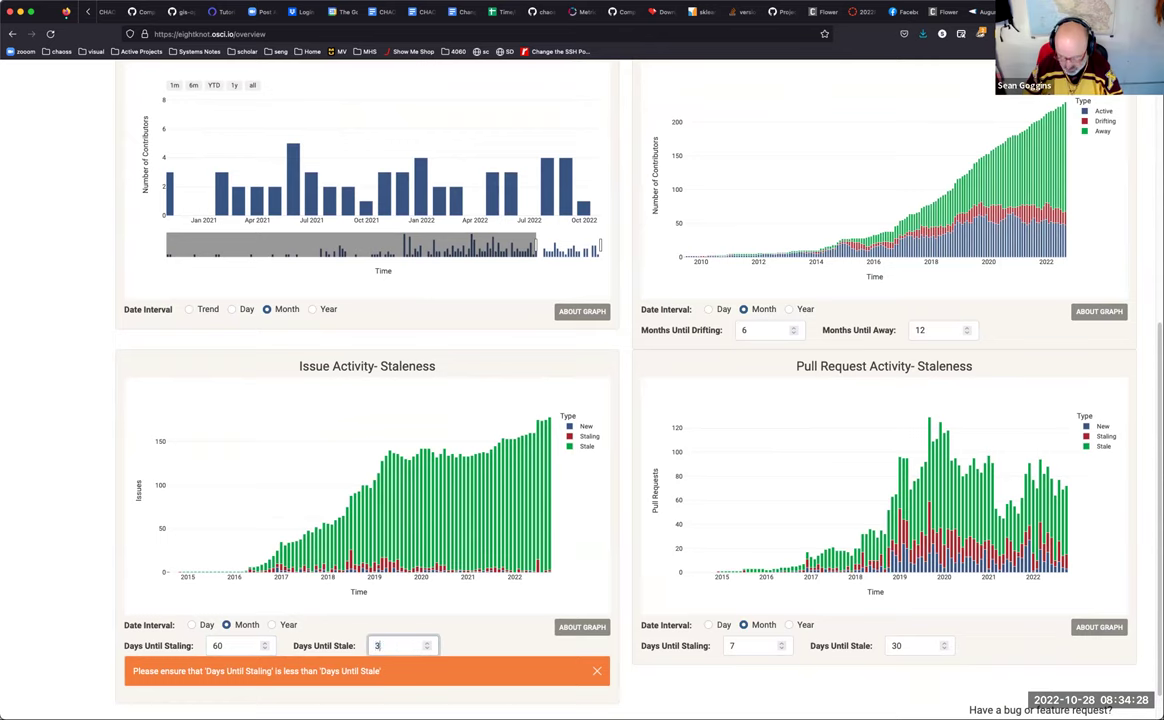
{"action": "left_click", "coordinate": [483, 643]}
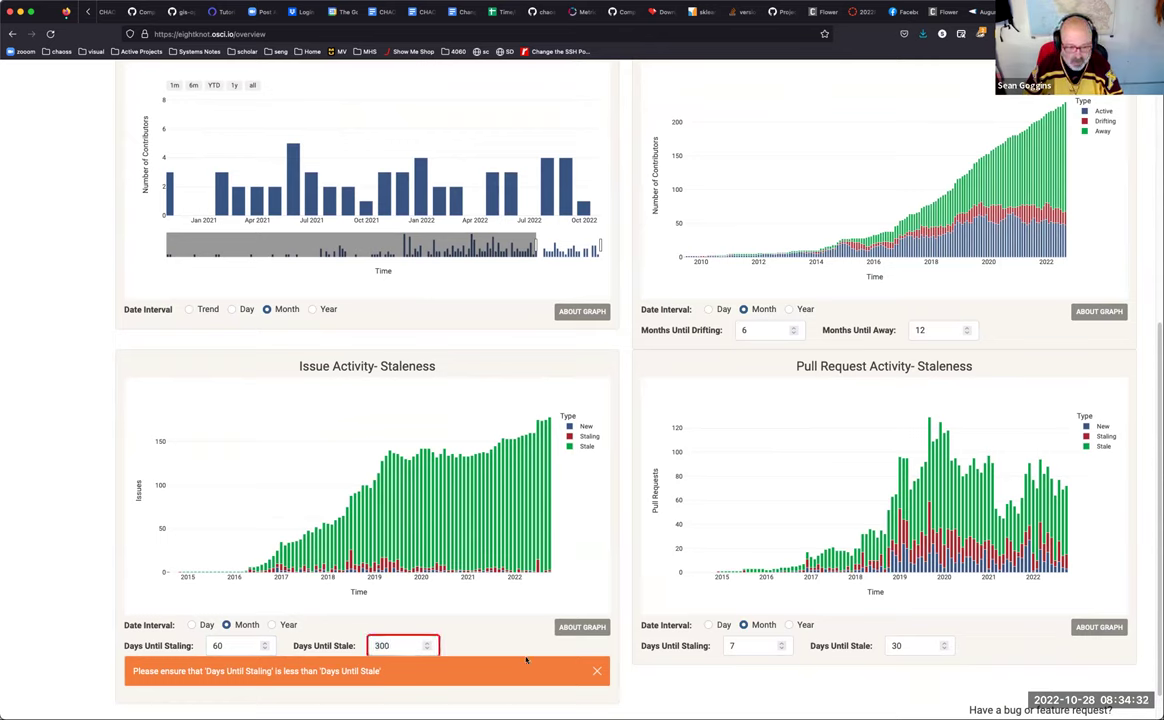
{"action": "left_click", "coordinate": [596, 671]}
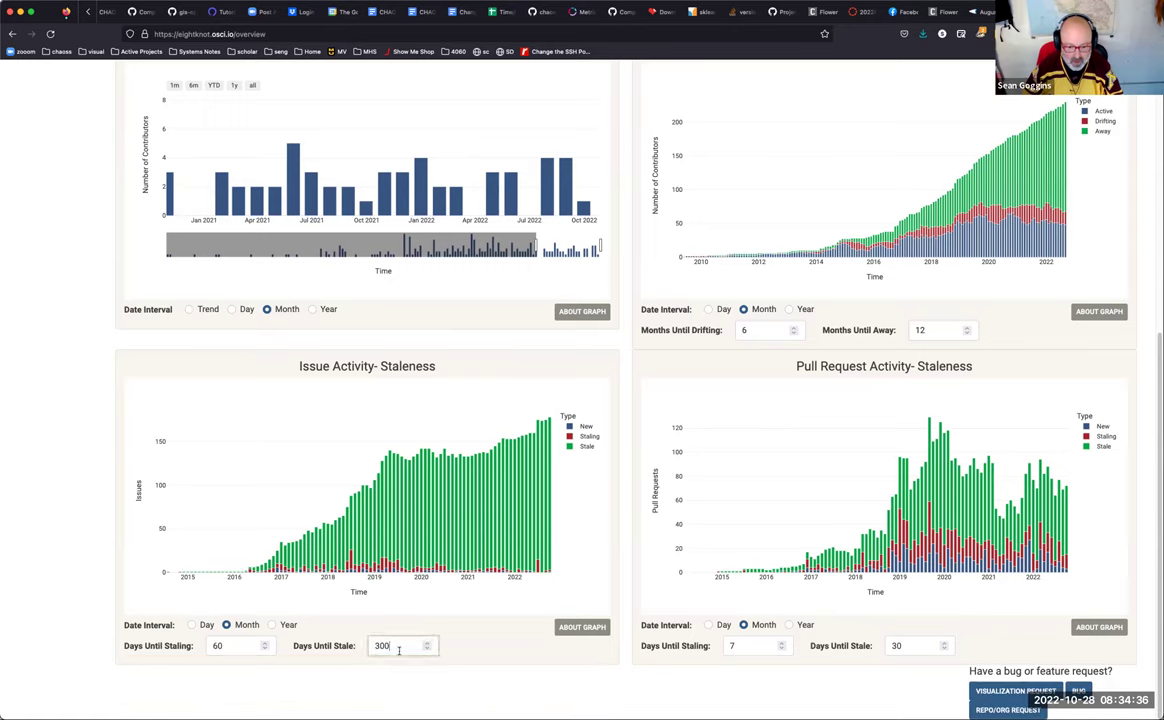
Step: Correct Days Until Stale to 120 using the spinner
{"action": "mouse_move", "coordinate": [399, 650]}
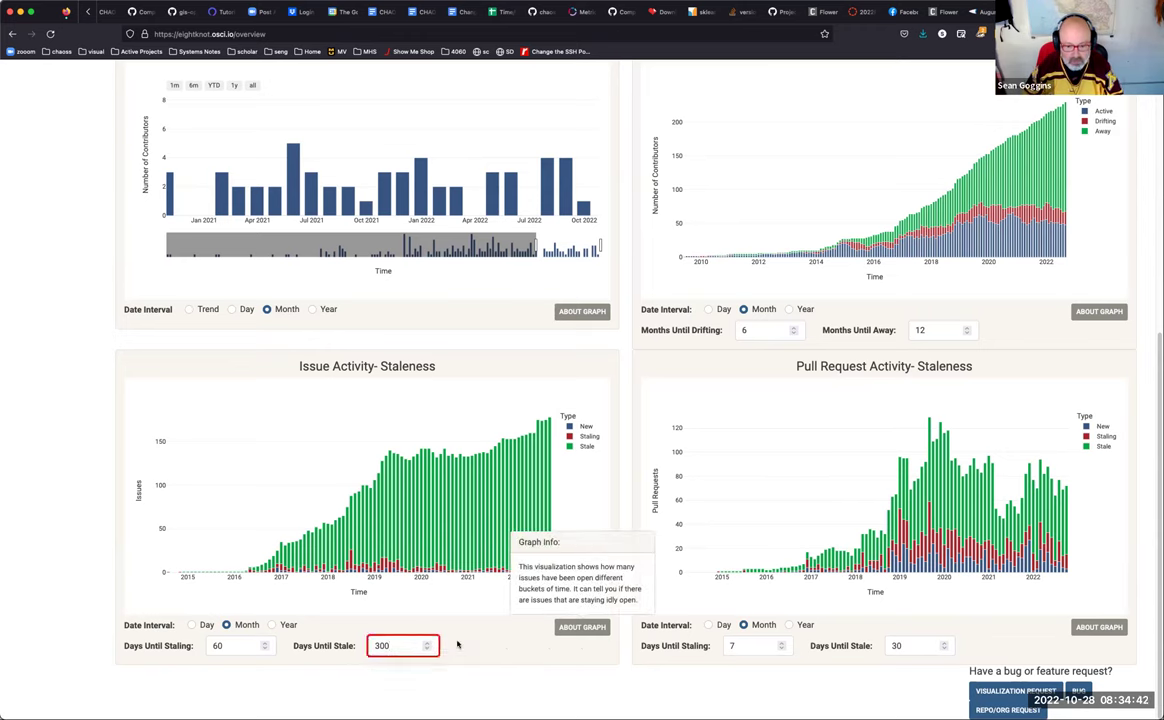
{"action": "left_click", "coordinate": [237, 647]}
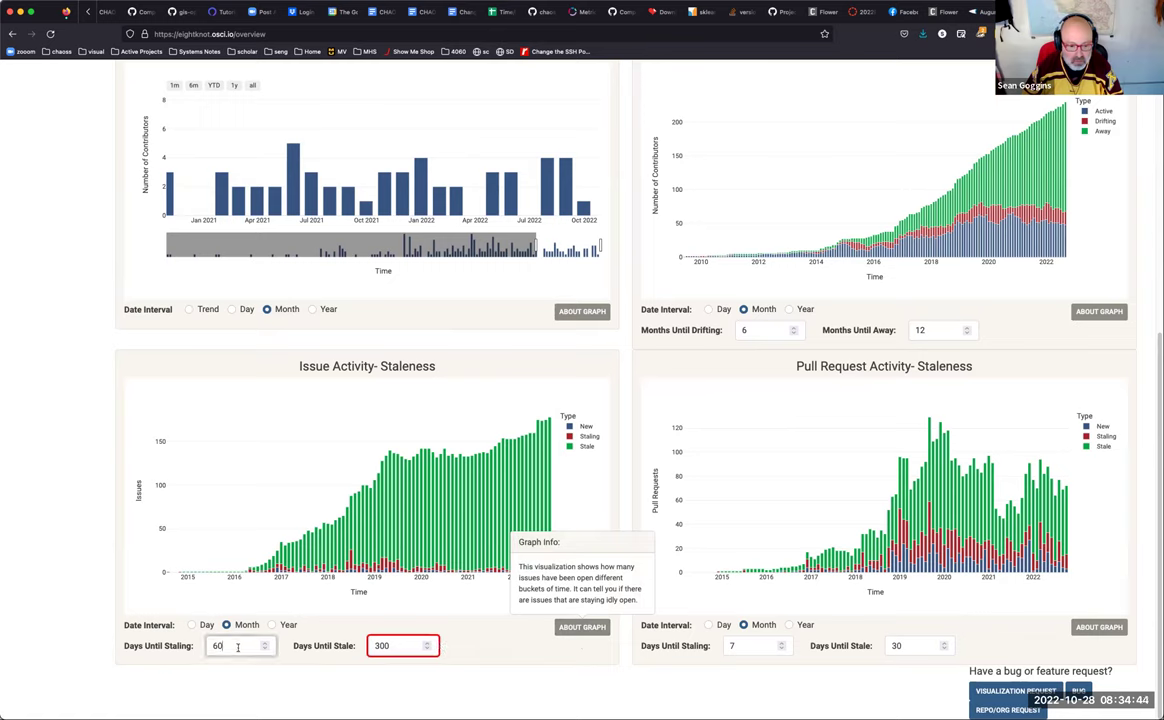
{"action": "left_click", "coordinate": [390, 646]}
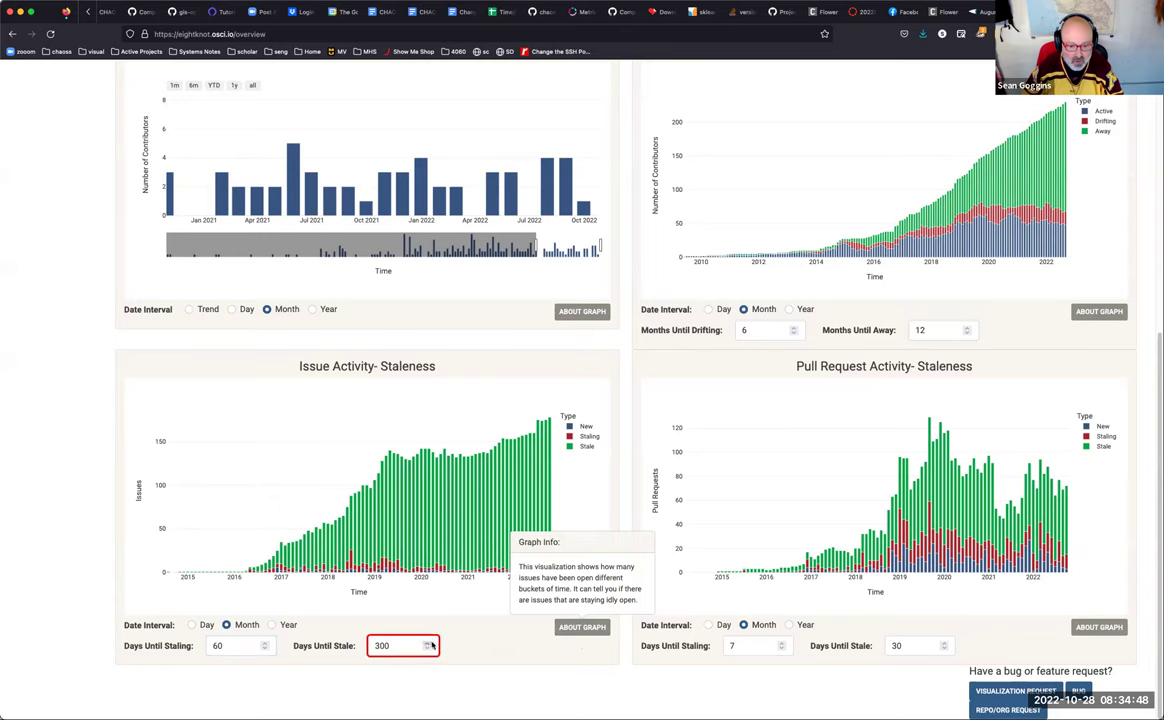
{"action": "left_click", "coordinate": [428, 649]}
{"action": "left_click", "coordinate": [427, 644]}
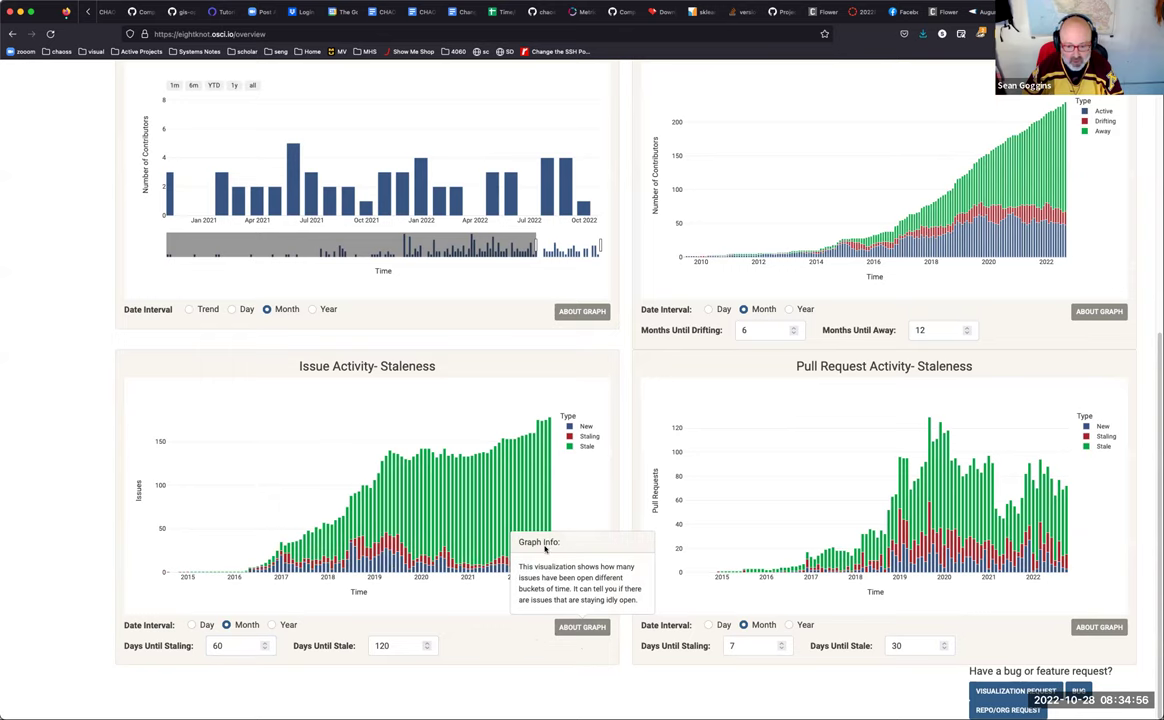
Step: Close the graph info popup and scroll back up the 3scale Overview graphs
{"action": "left_click", "coordinate": [572, 626]}
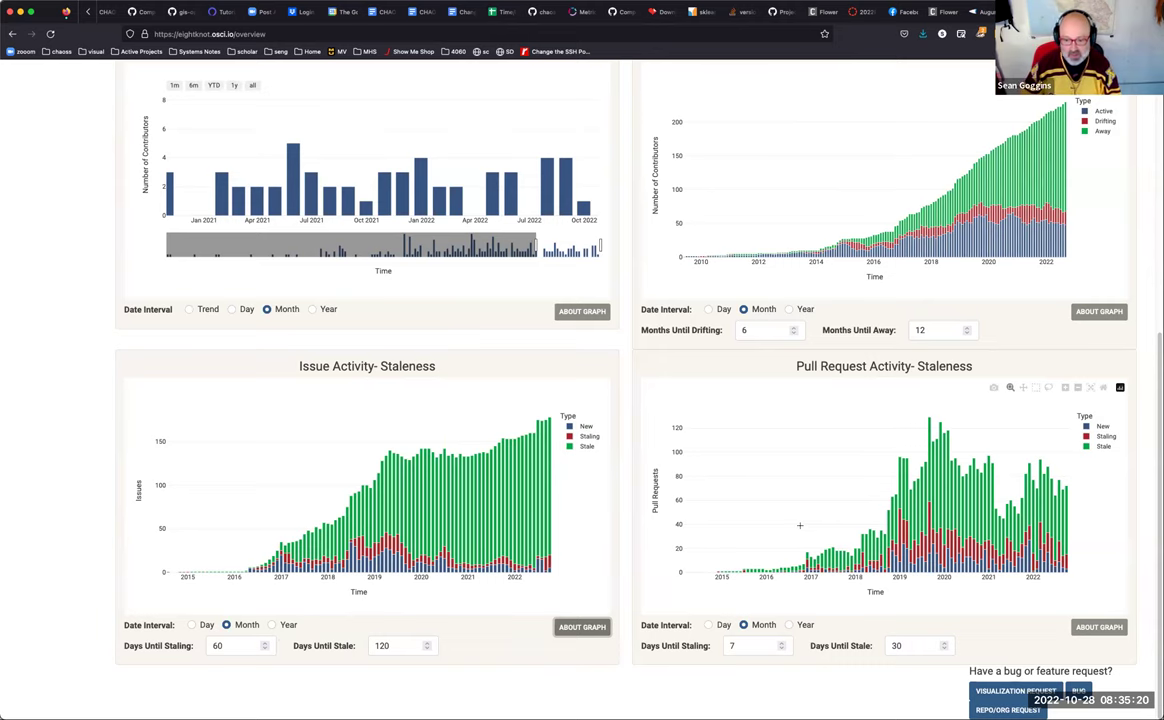
{"action": "scroll", "coordinate": [799, 526], "scroll_direction": "up", "scroll_amount": 10}
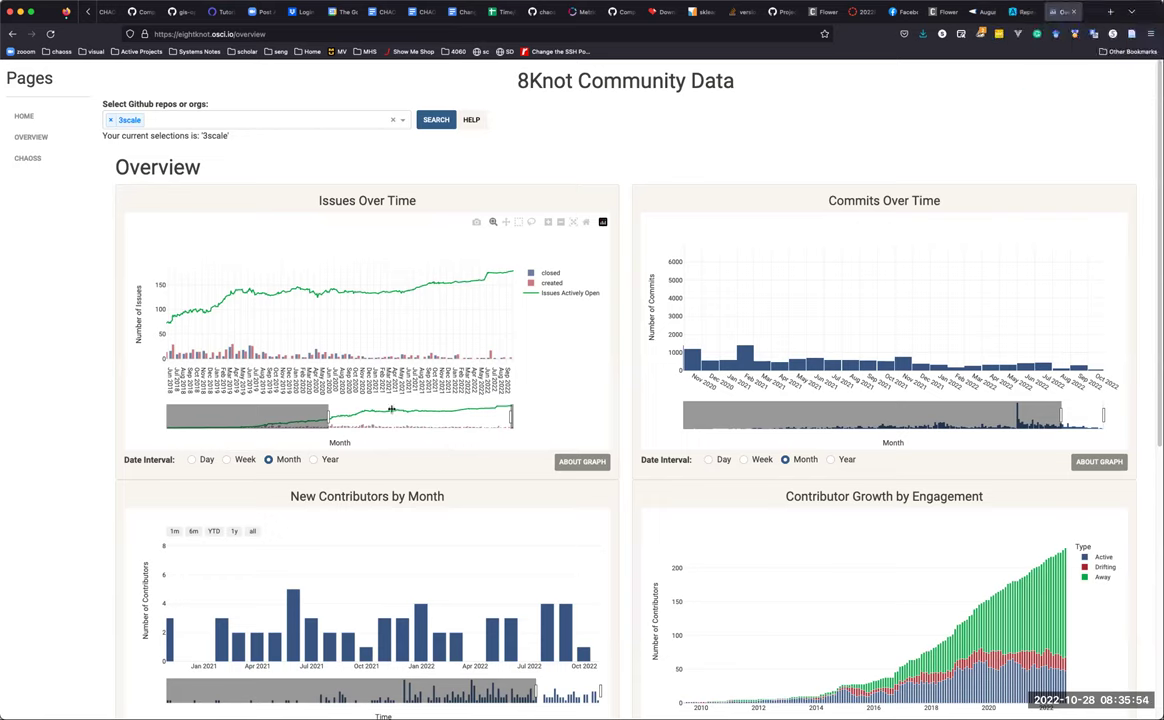
Step: Open the CHAOSS page and scroll to the drive-by, first-time and contributor-type charts
{"action": "left_click", "coordinate": [27, 158]}
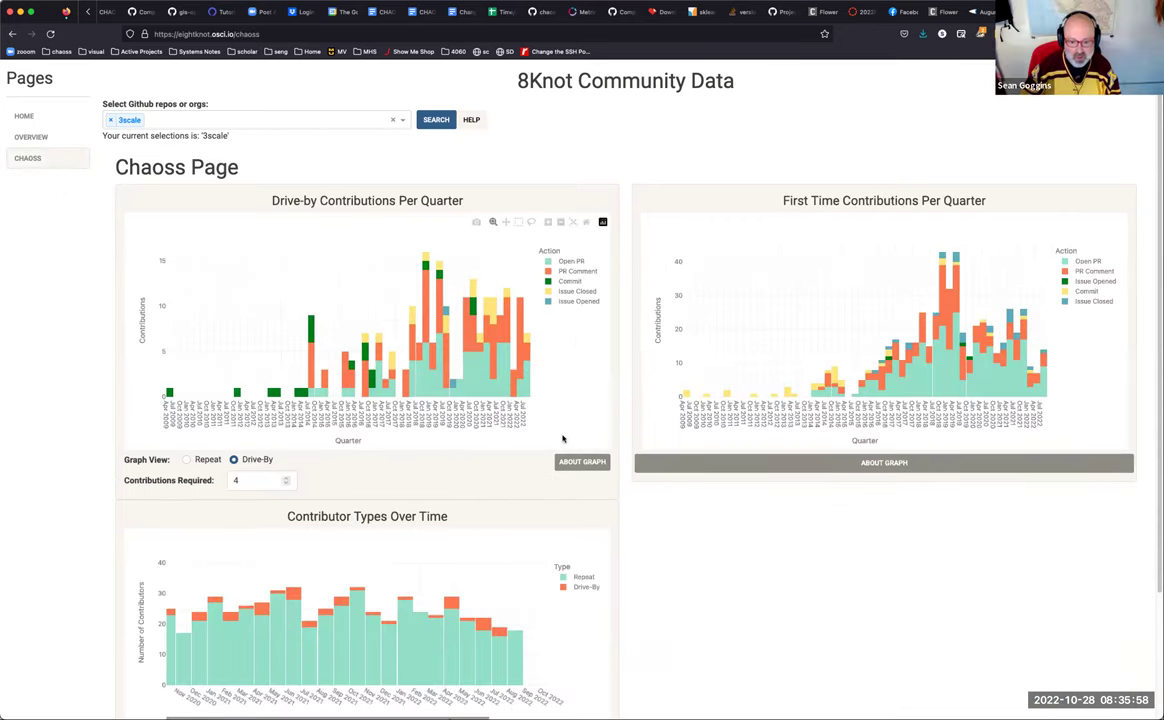
{"action": "scroll", "coordinate": [563, 438], "scroll_direction": "down", "scroll_amount": 2}
{"action": "scroll", "coordinate": [563, 438], "scroll_direction": "down", "scroll_amount": 1}
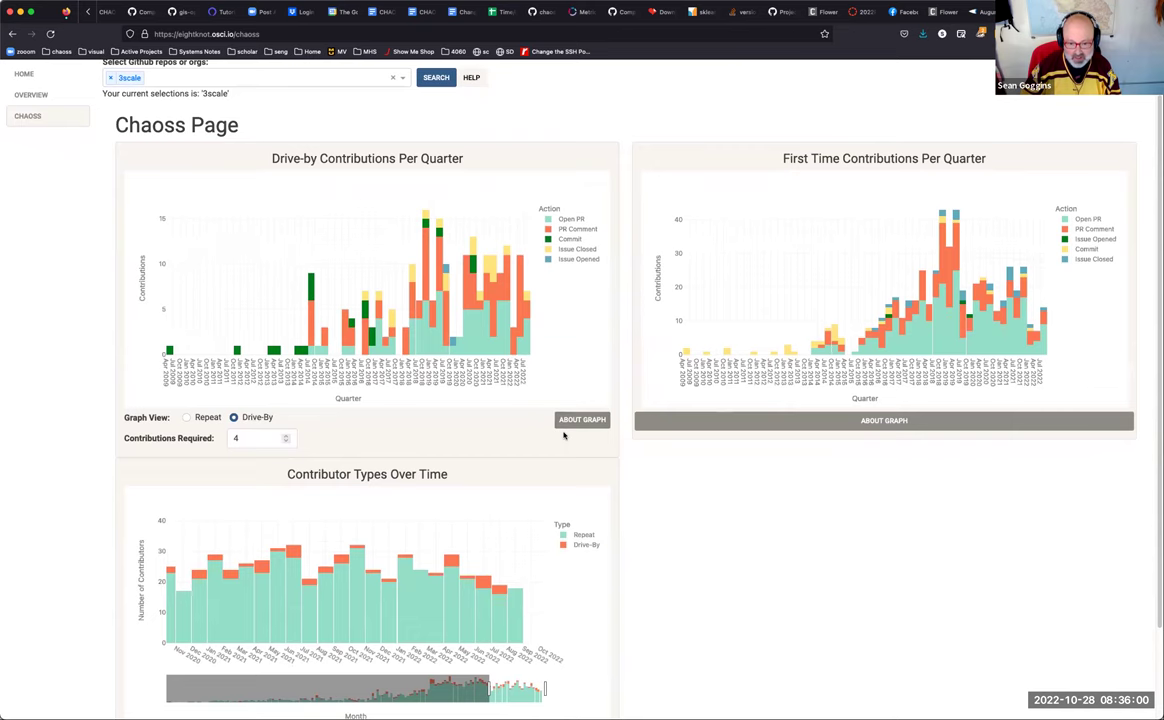
{"action": "scroll", "coordinate": [563, 436], "scroll_direction": "down", "scroll_amount": 3}
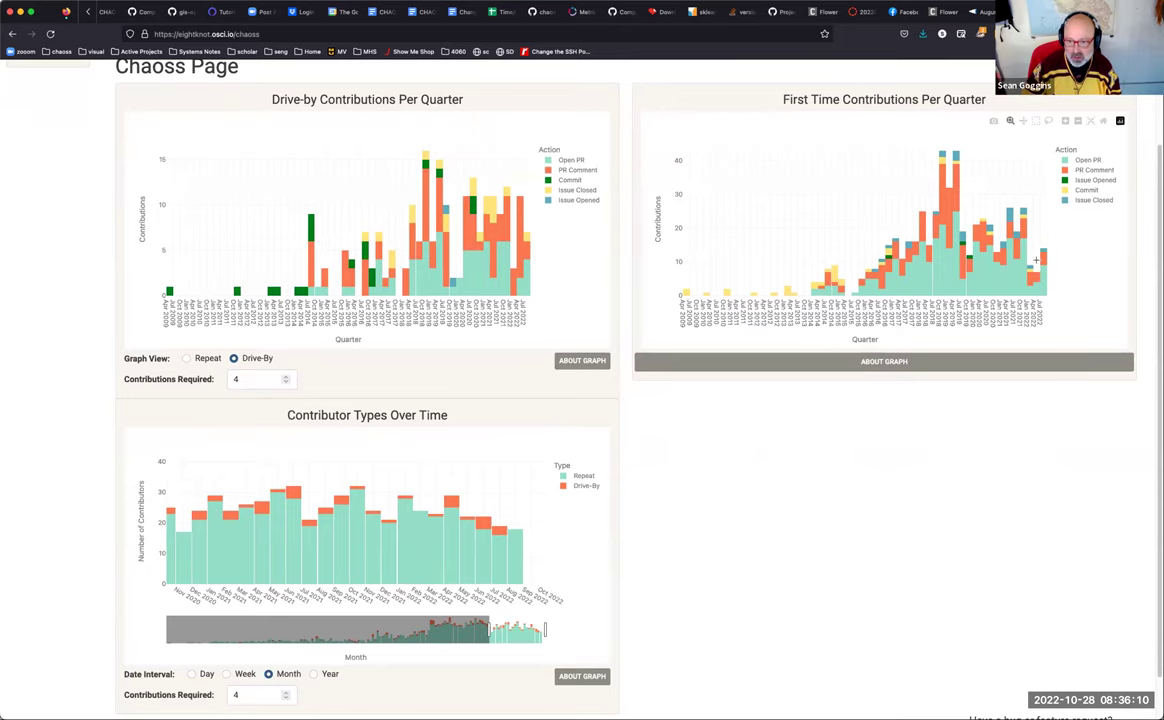
{"action": "mouse_move", "coordinate": [1042, 258]}
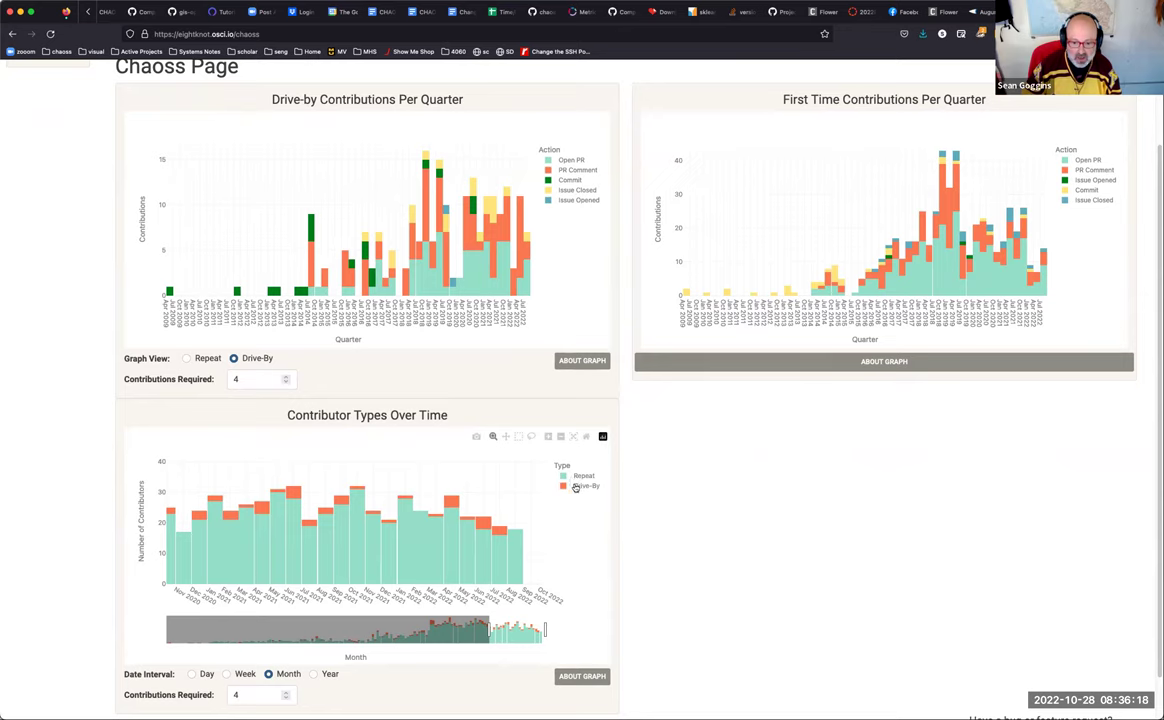
Step: Drag the Contributor Types Over Time slider so it covers 2018 through 2022
{"action": "left_click_drag", "start_coordinate": [491, 632], "coordinate": [112, 634]}
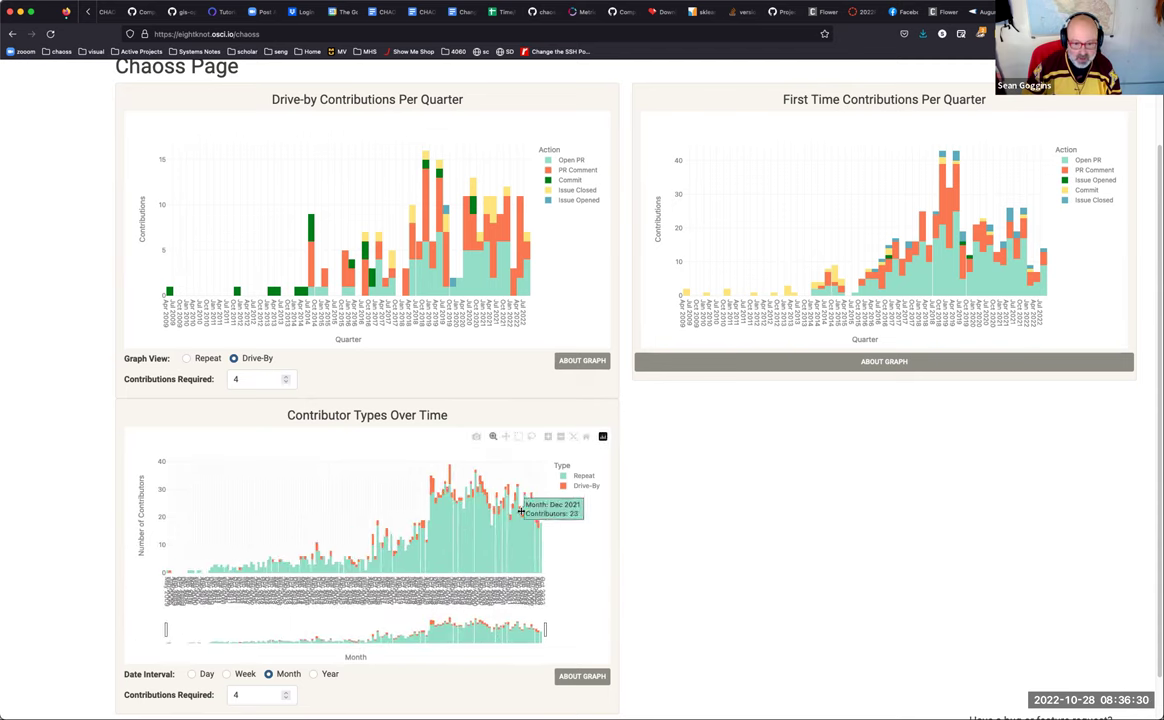
{"action": "left_click_drag", "start_coordinate": [165, 628], "coordinate": [413, 626]}
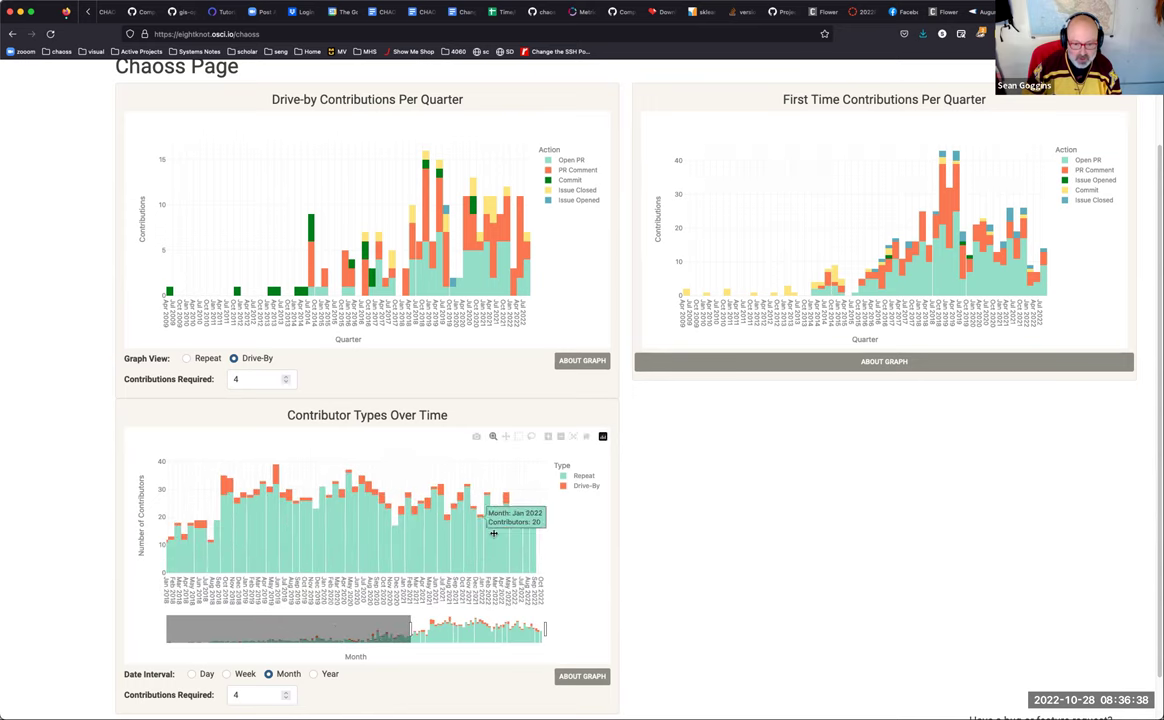
{"action": "scroll", "coordinate": [480, 510], "scroll_direction": "down", "scroll_amount": 1}
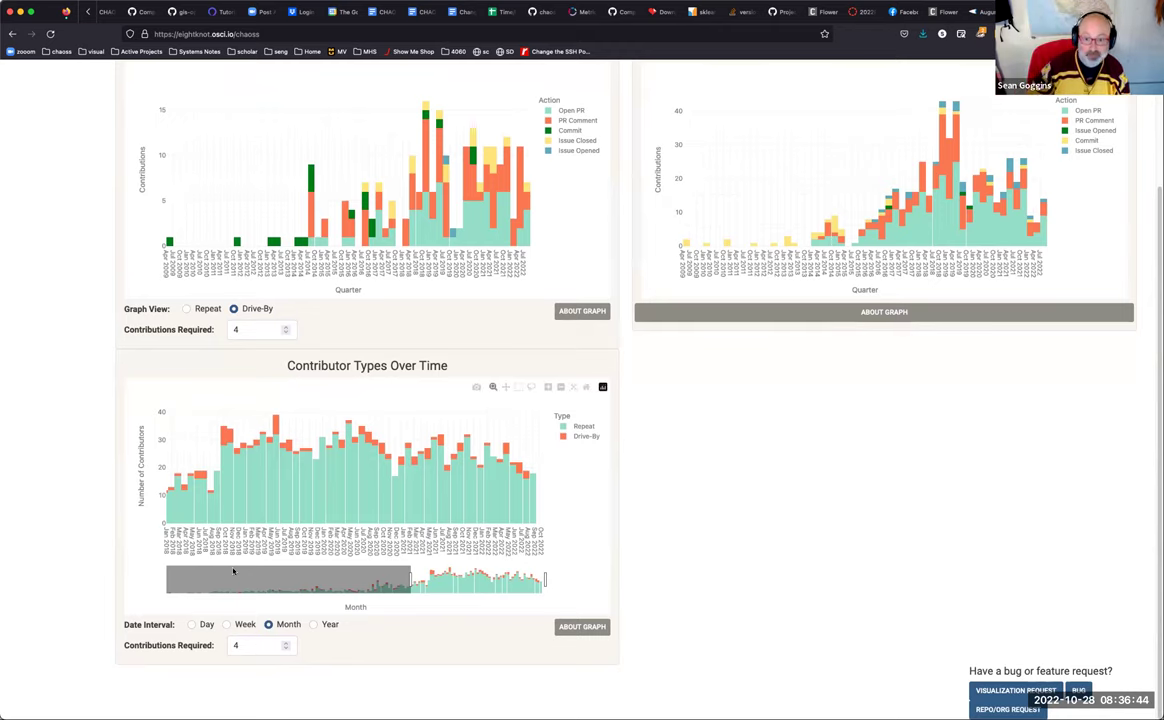
{"action": "scroll", "coordinate": [379, 551], "scroll_direction": "up", "scroll_amount": 3}
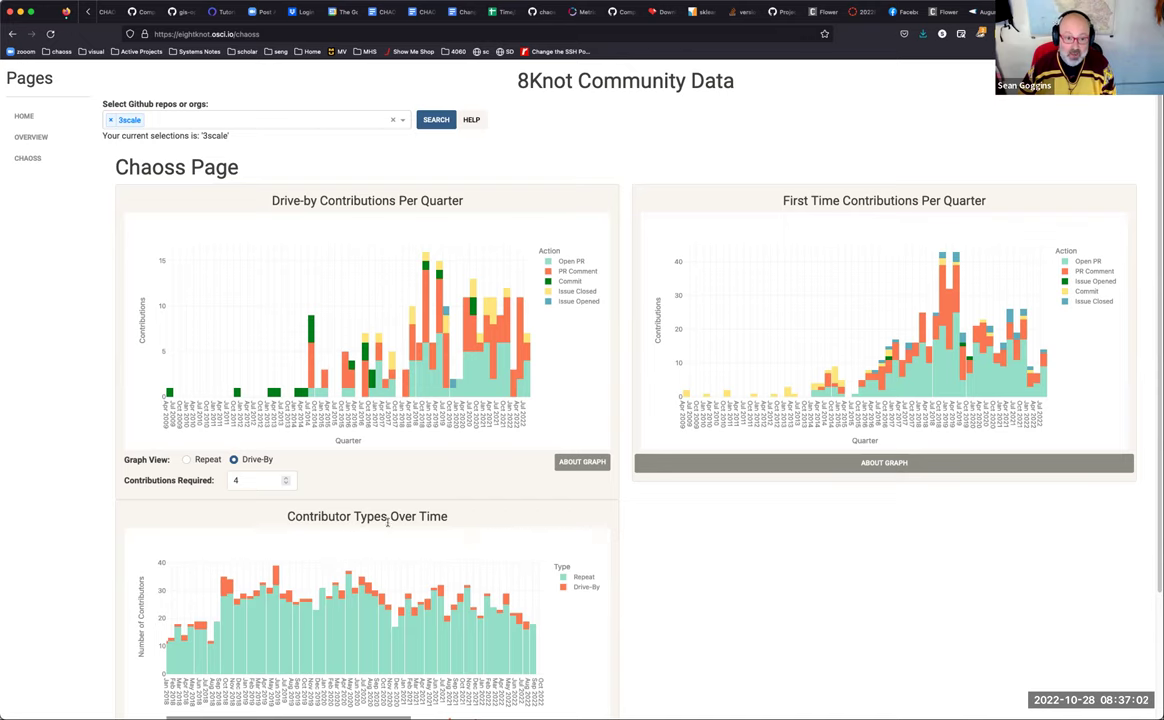
Step: Remove 3scale from the repo selector, choose operate-first, and search to load its CHAOSS contribution charts
{"action": "left_click", "coordinate": [209, 119]}
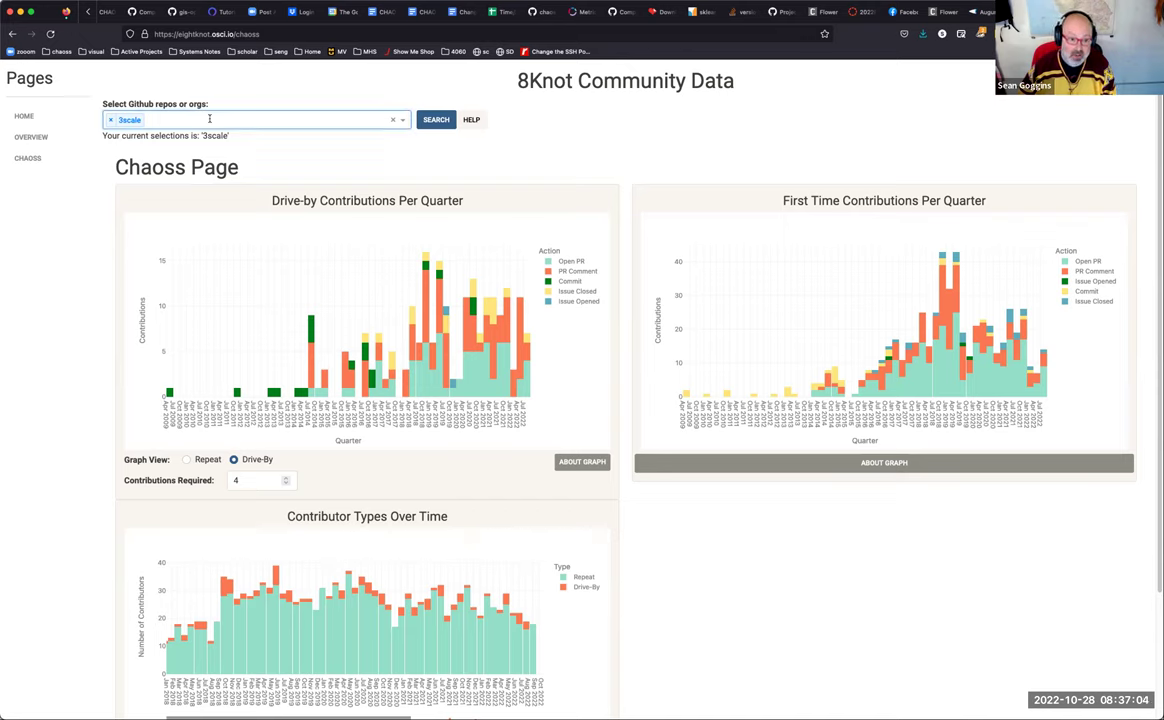
{"action": "left_click", "coordinate": [393, 120]}
{"action": "left_click", "coordinate": [399, 121]}
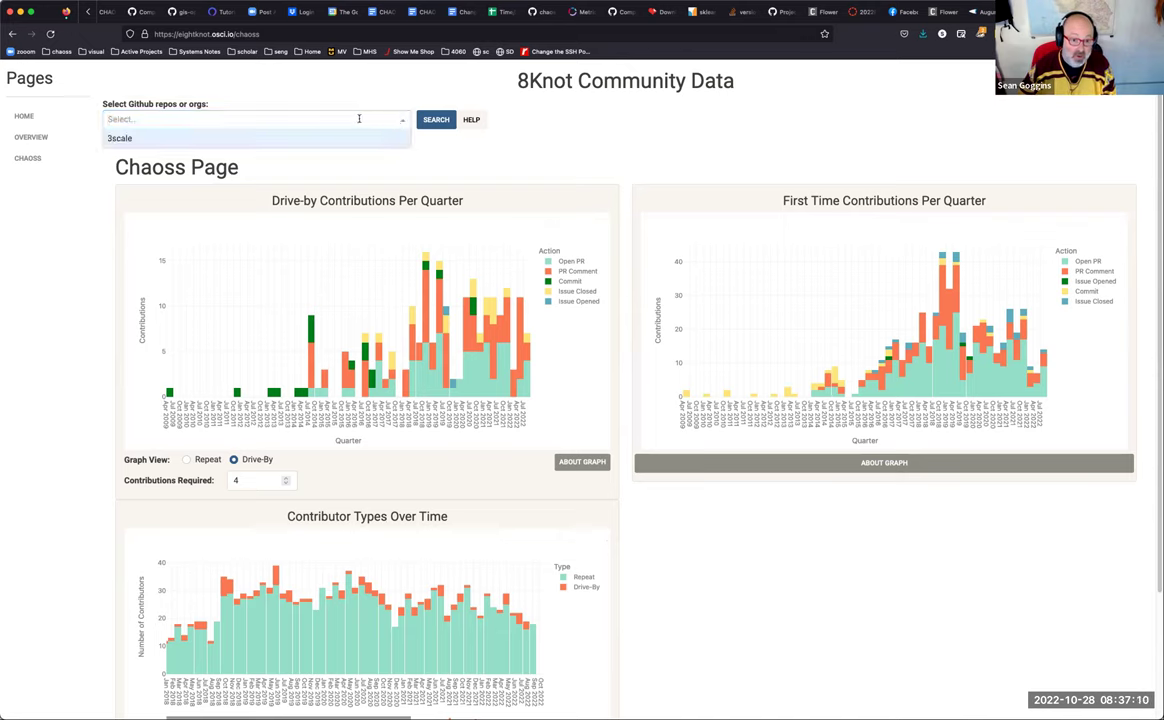
{"action": "left_click", "coordinate": [403, 120]}
{"action": "left_click", "coordinate": [375, 120]}
{"action": "left_click", "coordinate": [369, 113]}
{"action": "left_click", "coordinate": [322, 113]}
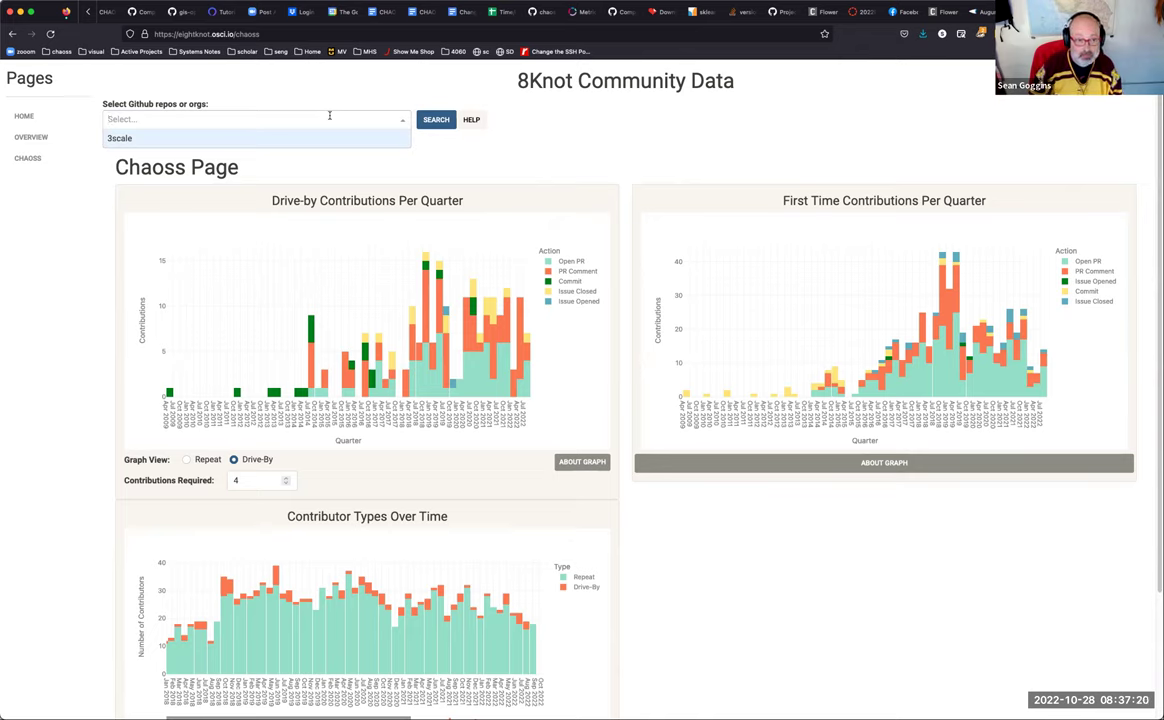
{"action": "type", "text": "operate"}
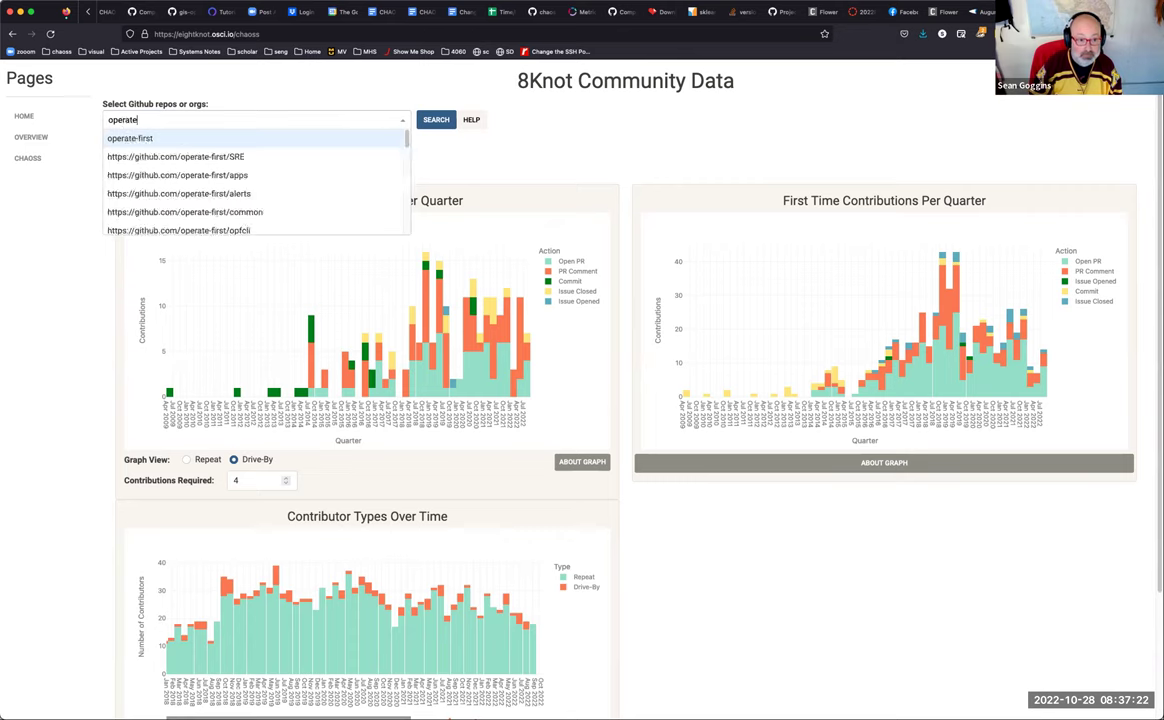
{"action": "left_click", "coordinate": [140, 137]}
{"action": "left_click", "coordinate": [430, 120]}
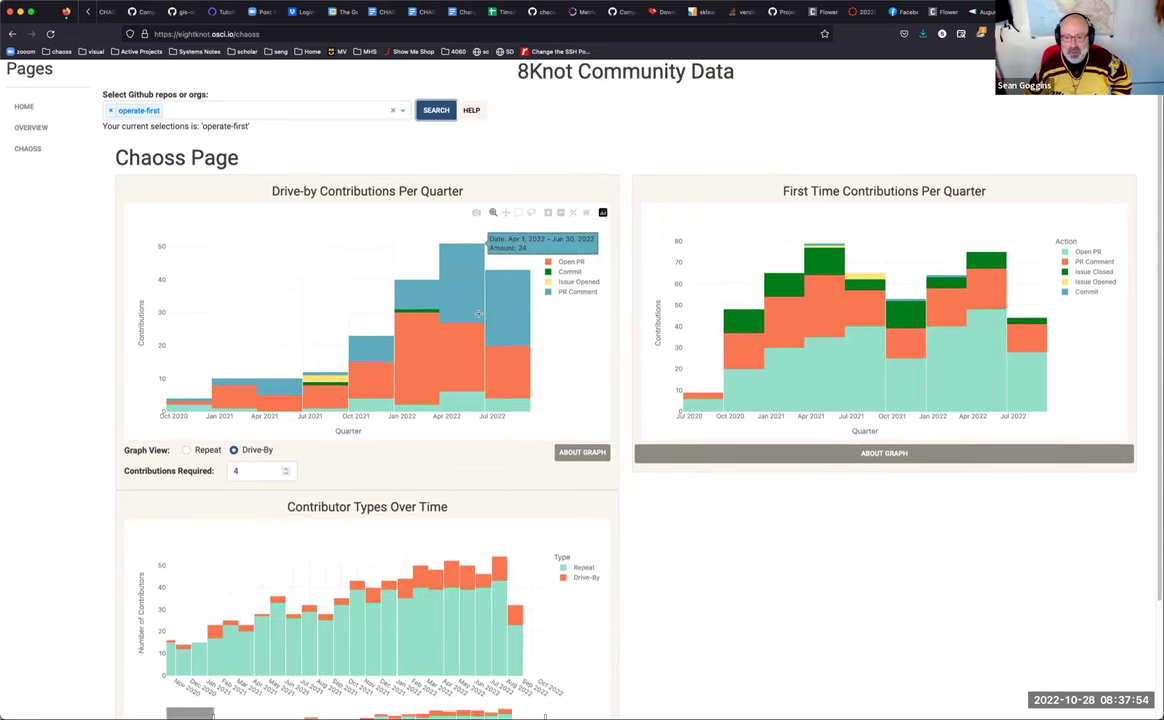
Step: Look over the operate-first contribution charts, then switch to the OVERVIEW page
{"action": "scroll", "coordinate": [482, 315], "scroll_direction": "down", "scroll_amount": 1}
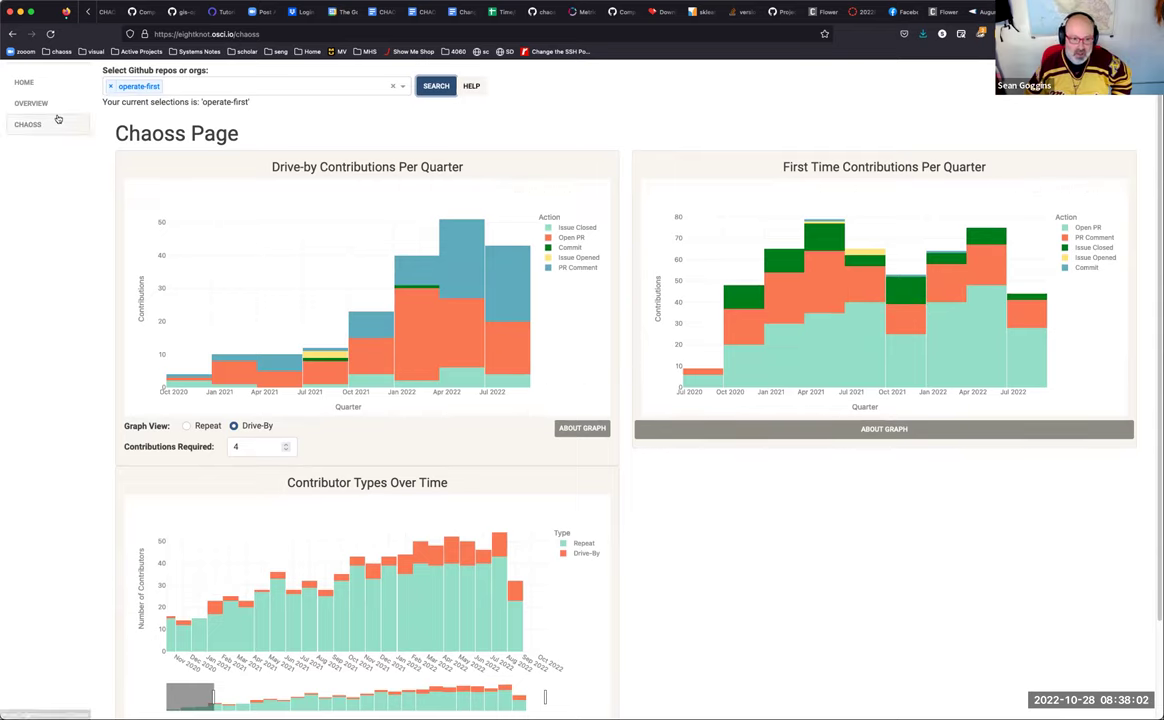
{"action": "scroll", "coordinate": [60, 128], "scroll_direction": "up", "scroll_amount": 1}
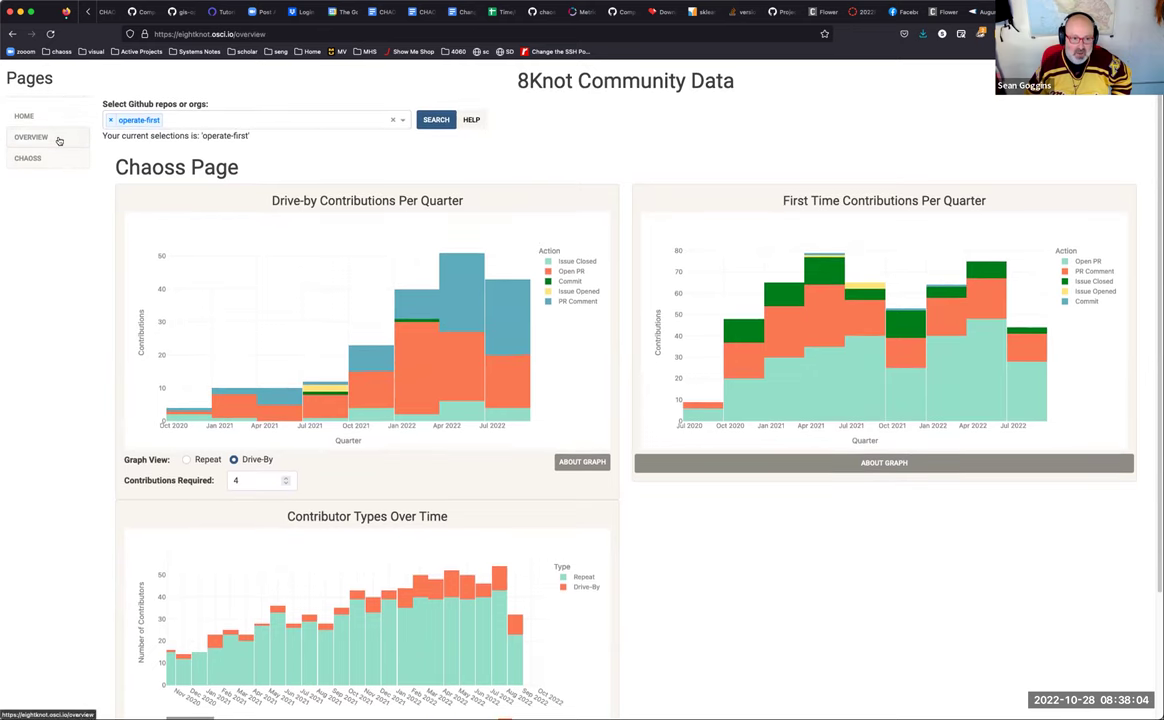
{"action": "left_click", "coordinate": [55, 137]}
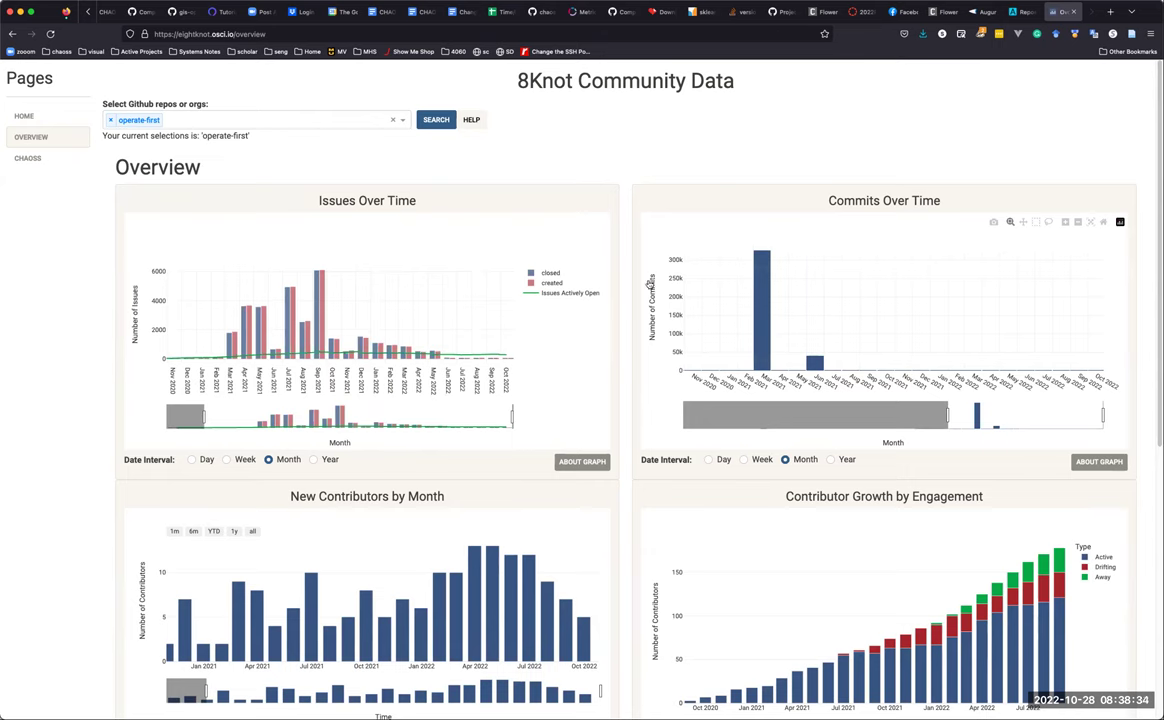
Step: Switch to the Augur repos table tab and check its page address
{"action": "left_click", "coordinate": [278, 34]}
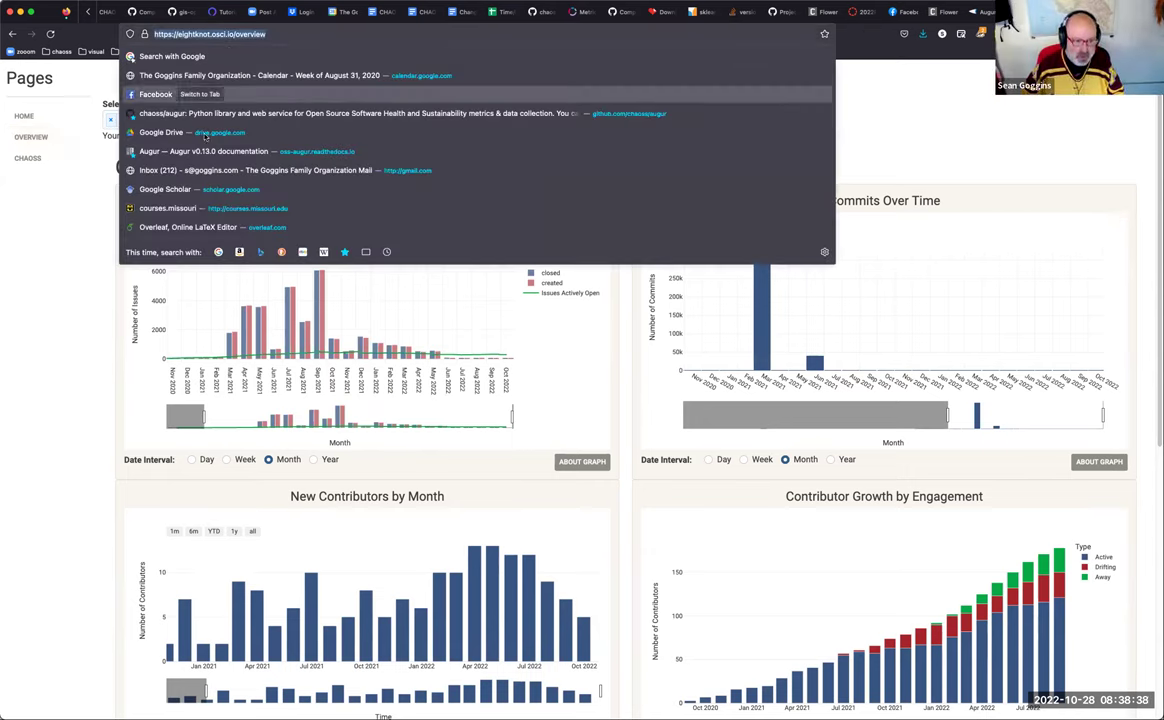
{"action": "left_click", "coordinate": [99, 359]}
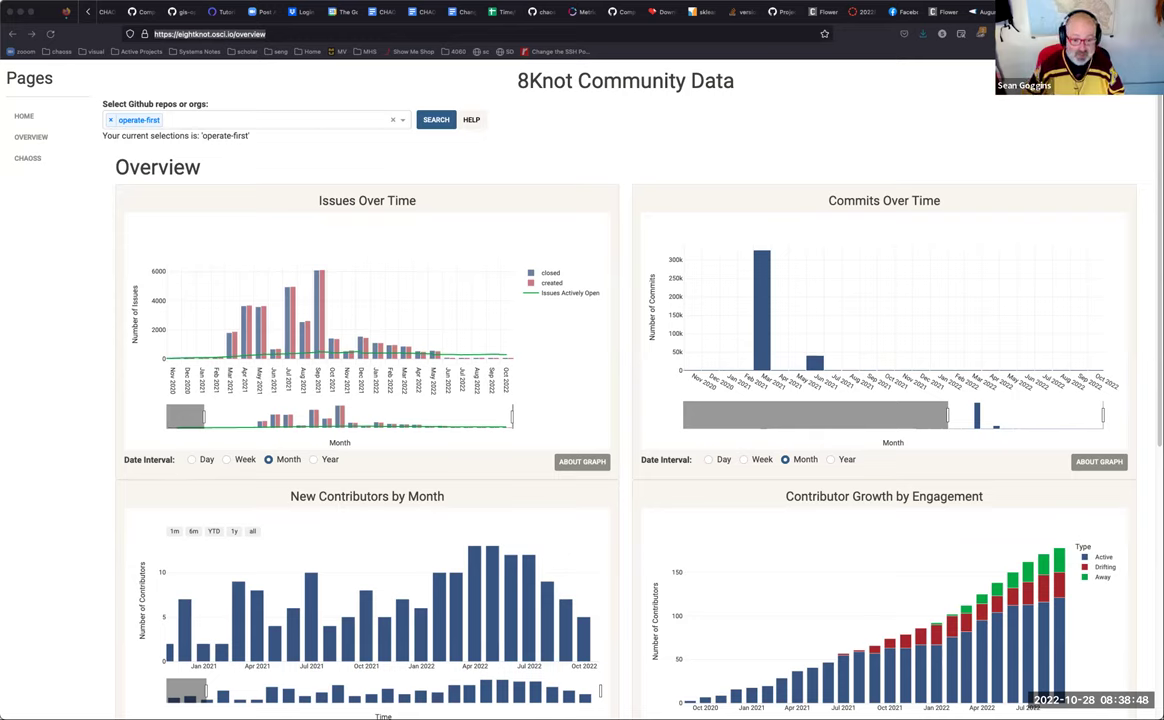
{"action": "left_click", "coordinate": [975, 12]}
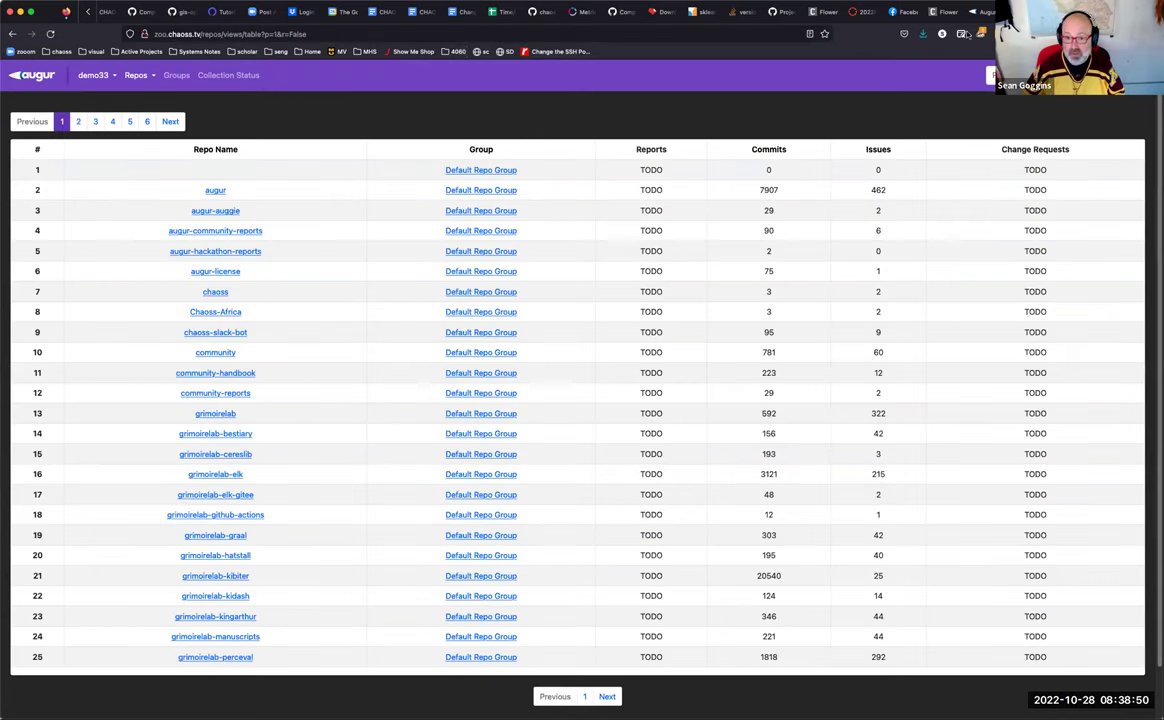
{"action": "left_click", "coordinate": [376, 34]}
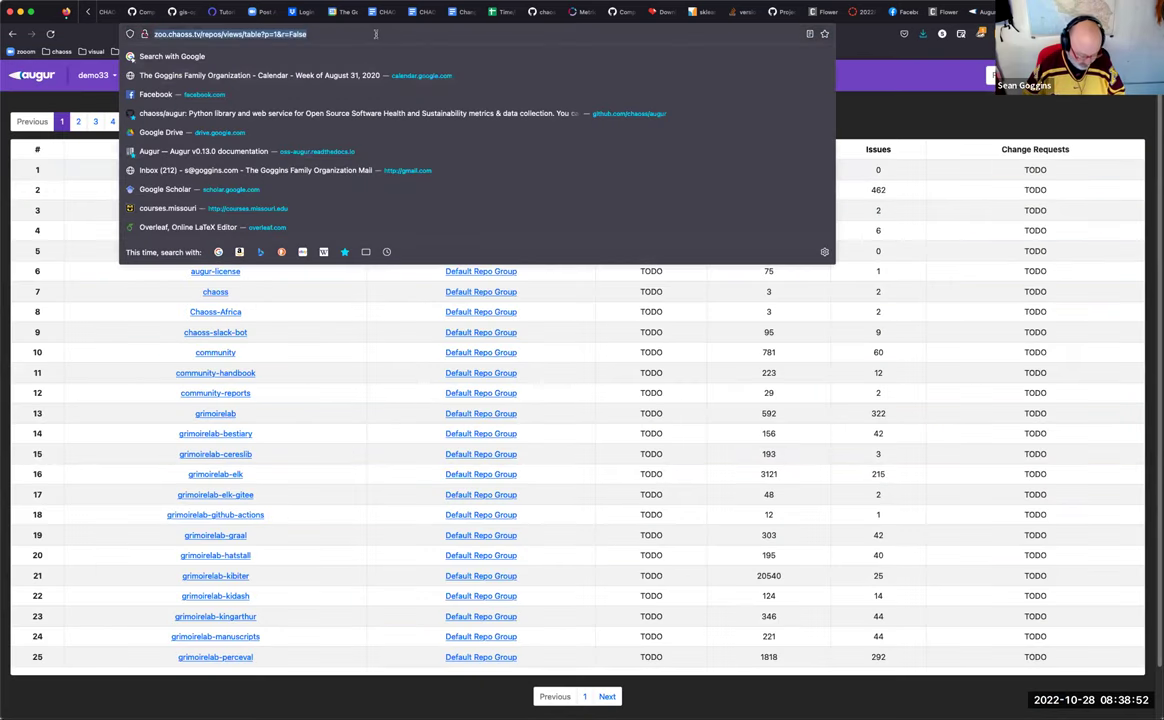
{"action": "key", "text": "Escape"}
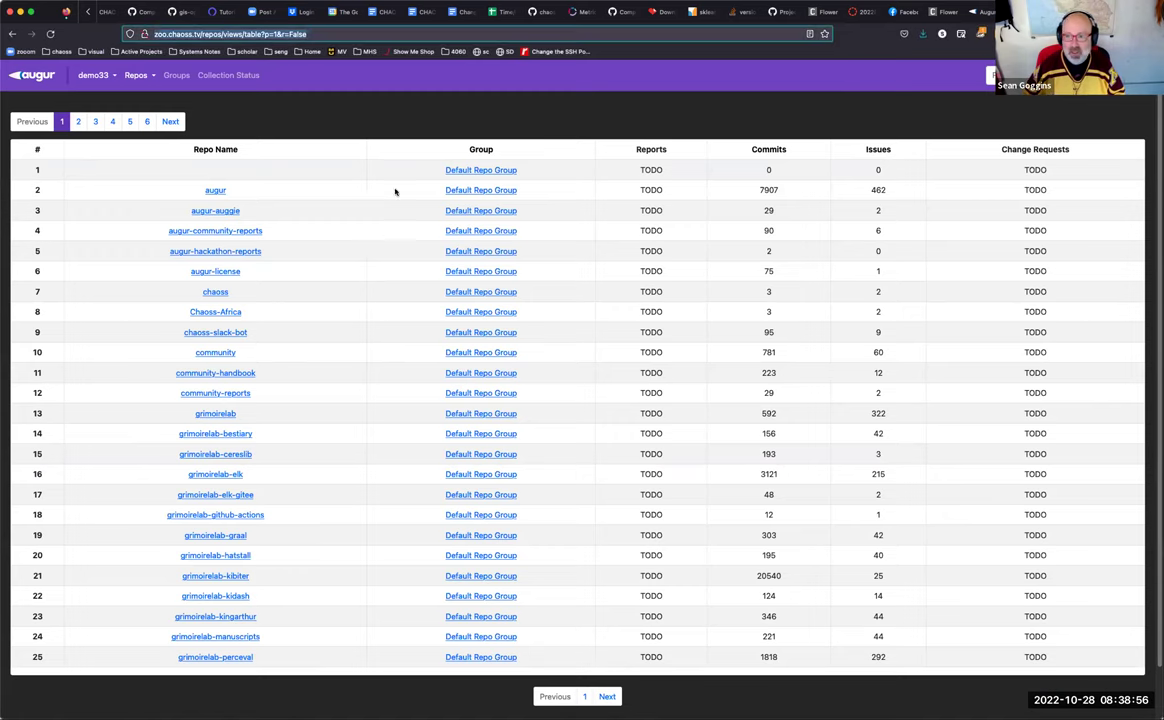
Step: Bring up the cfpb repo group page listing stored repos by commit count
{"action": "left_click", "coordinate": [972, 12]}
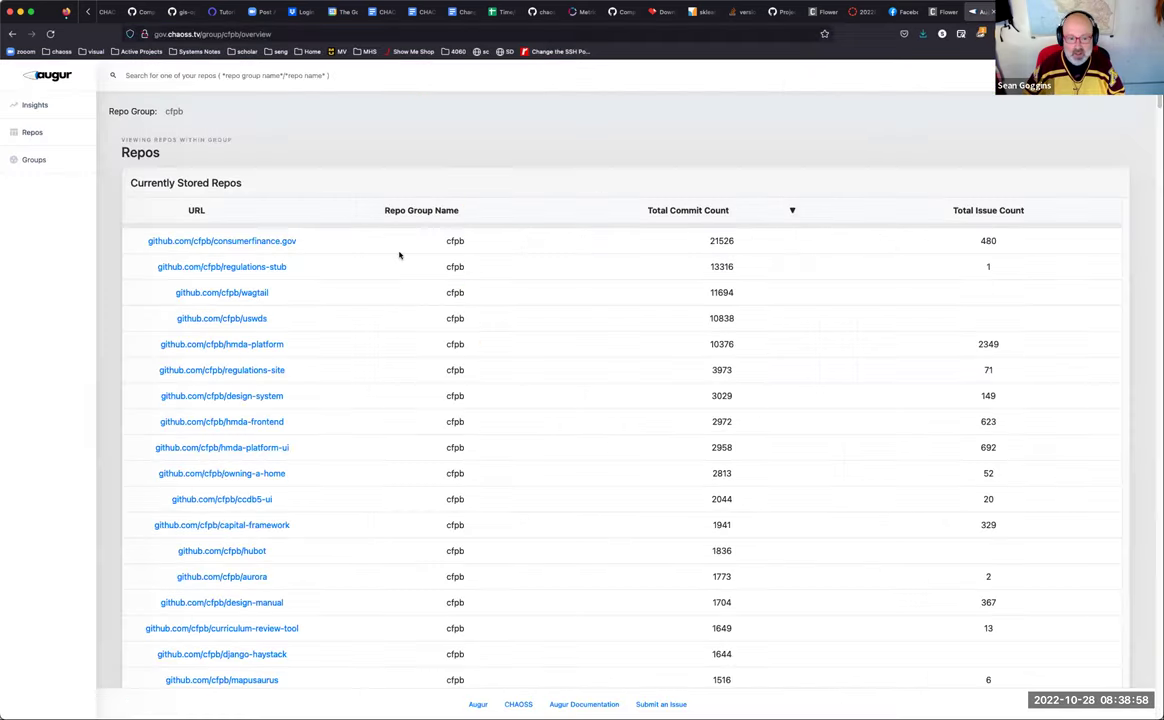
{"action": "left_click", "coordinate": [300, 34]}
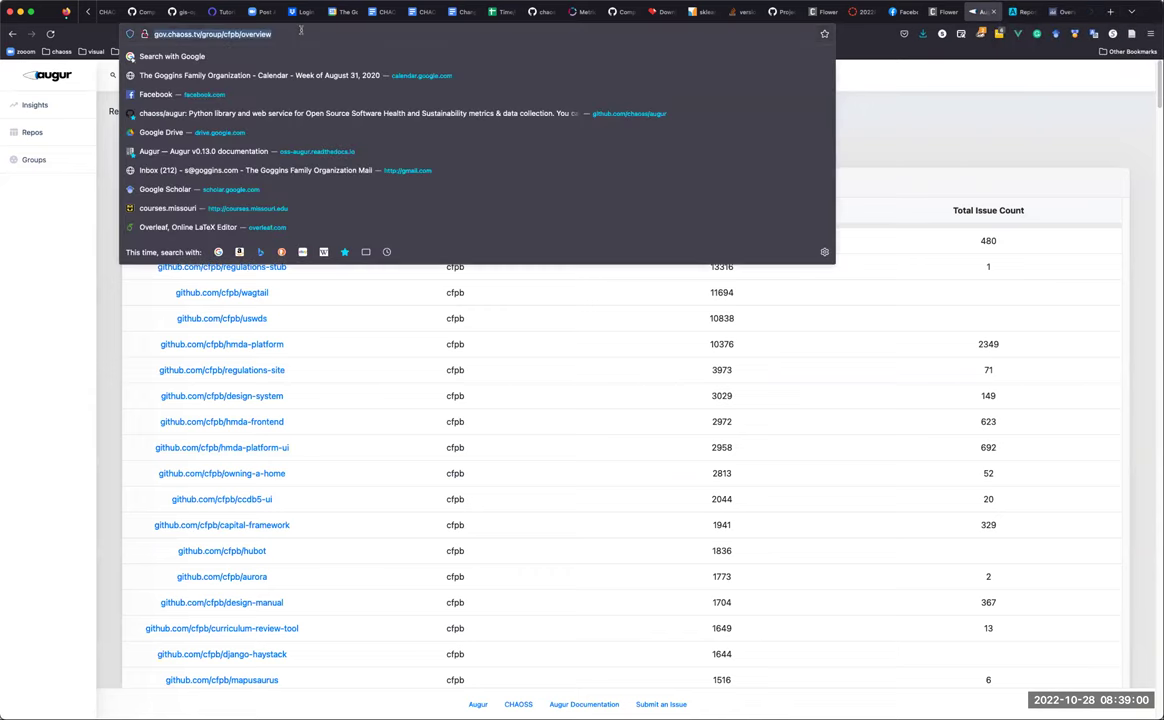
{"action": "key", "text": "Escape"}
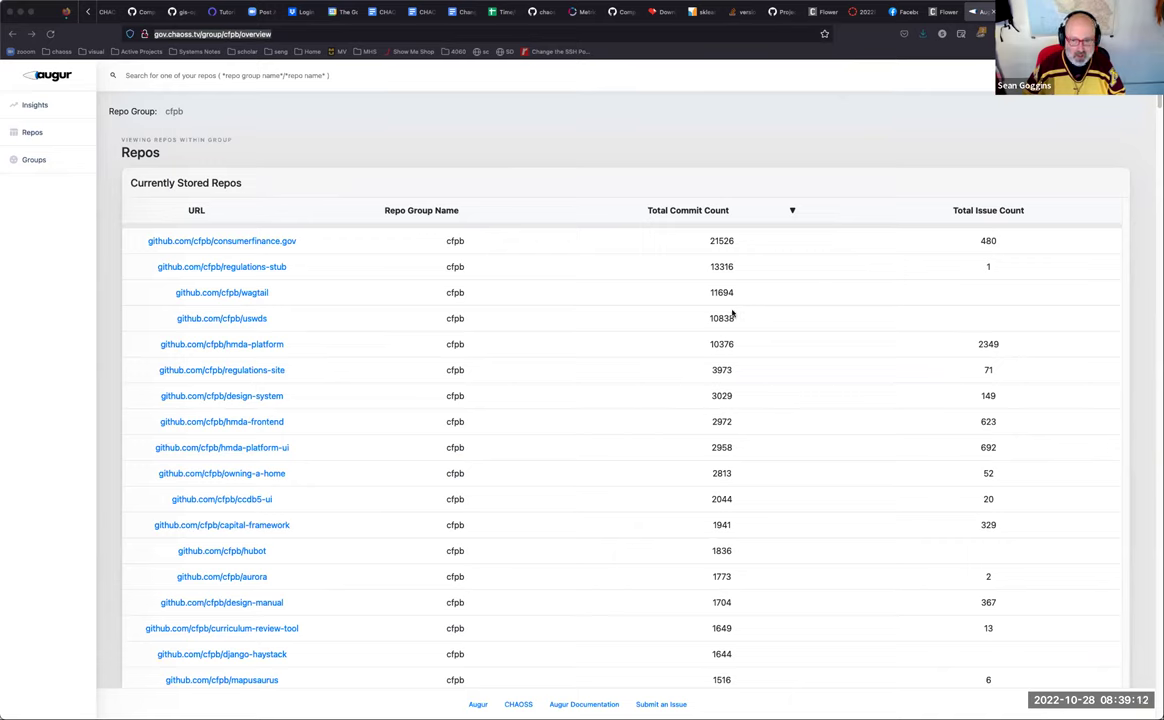
{"action": "key", "text": "super+Tab"}
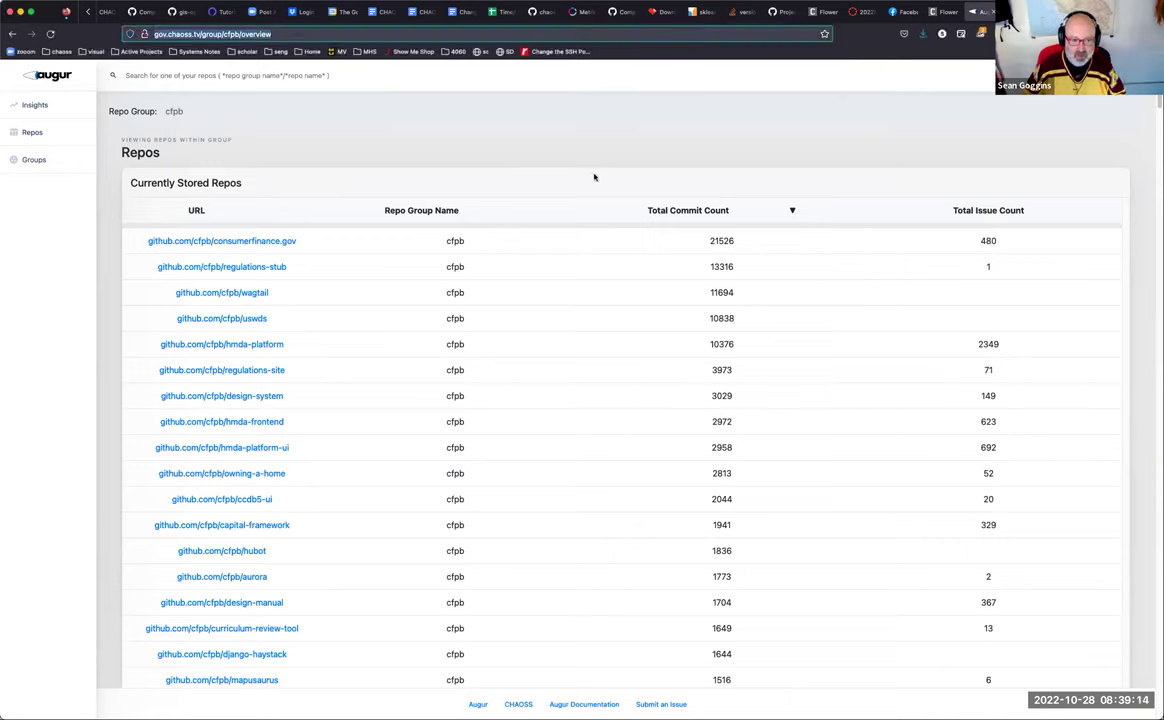